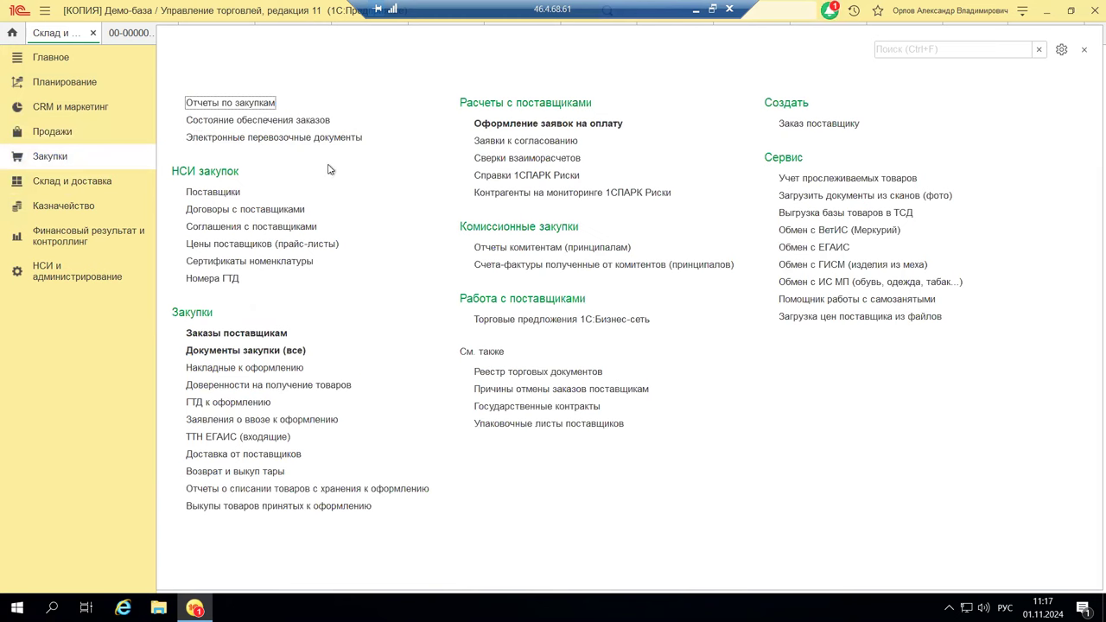
# Step: Open the settings and catalogs page (Настройки и справочники) of the Склад и доставка section
pyautogui.click(71, 183)
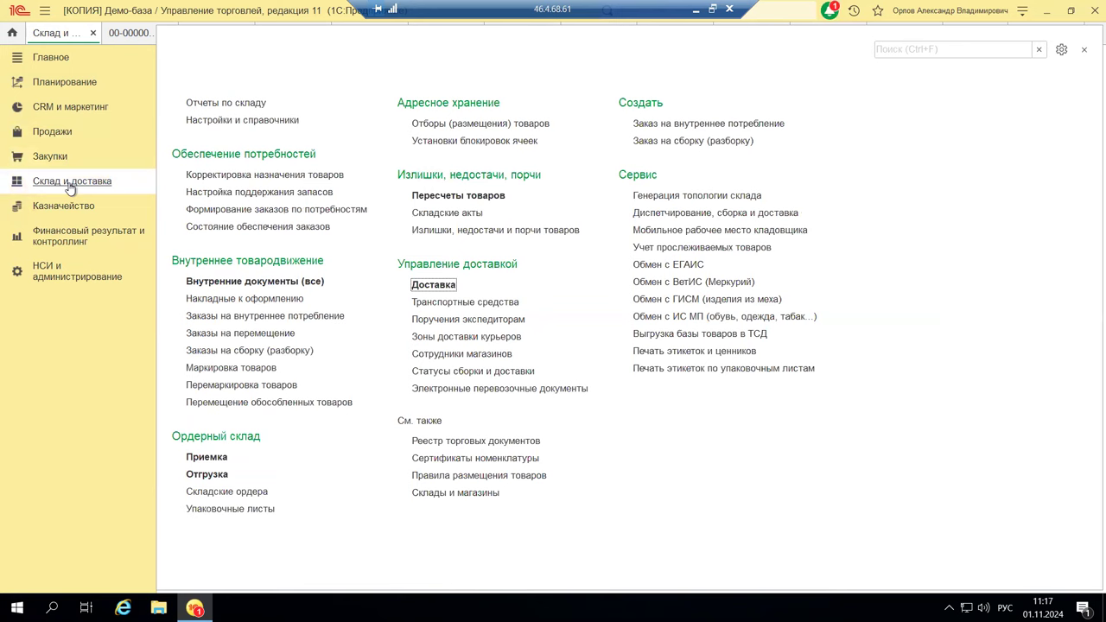
pyautogui.click(264, 125)
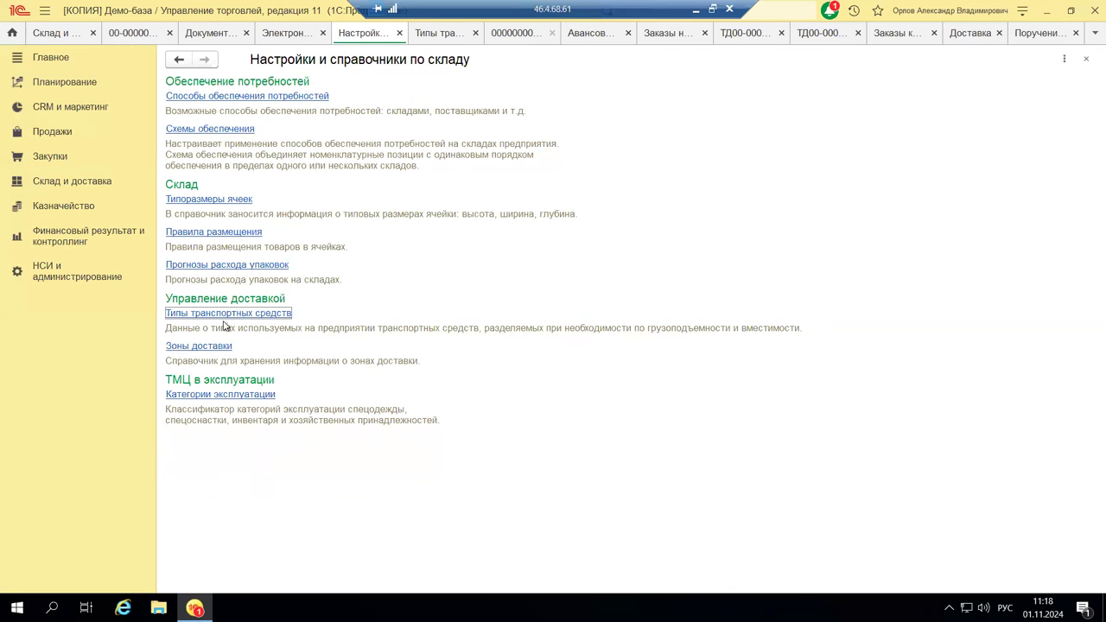
# Step: Switch to the PowerPoint presentation 1С-УТ-Логистика and view slides 7 and 8 on the delivery settings and expense items
pyautogui.click(694, 12)
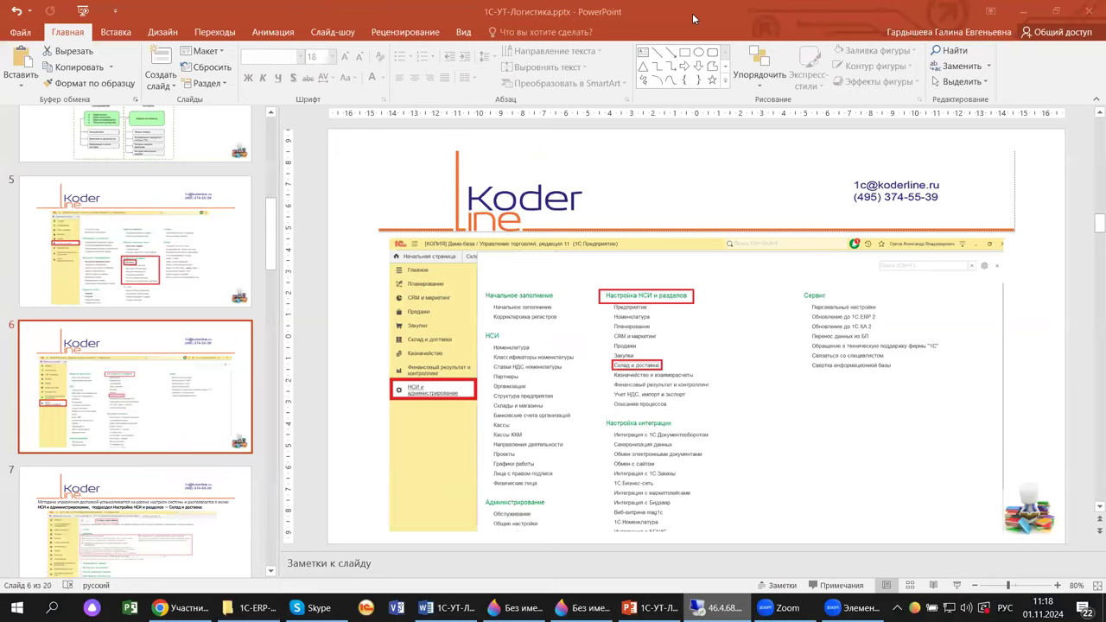
pyautogui.click(175, 541)
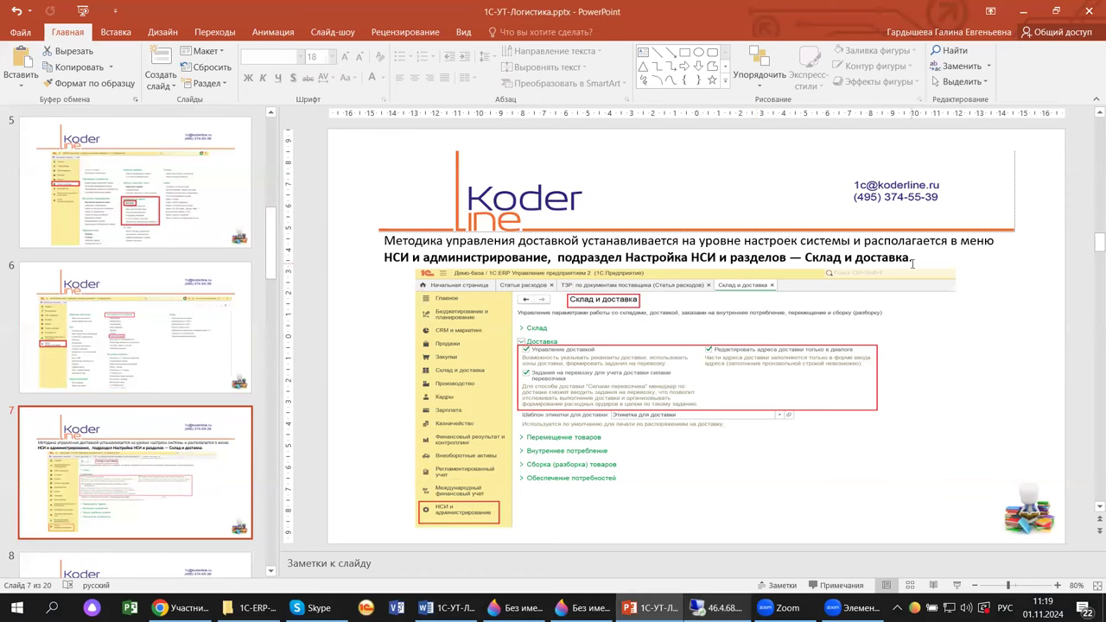
pyautogui.scroll(-2, 217, 466)
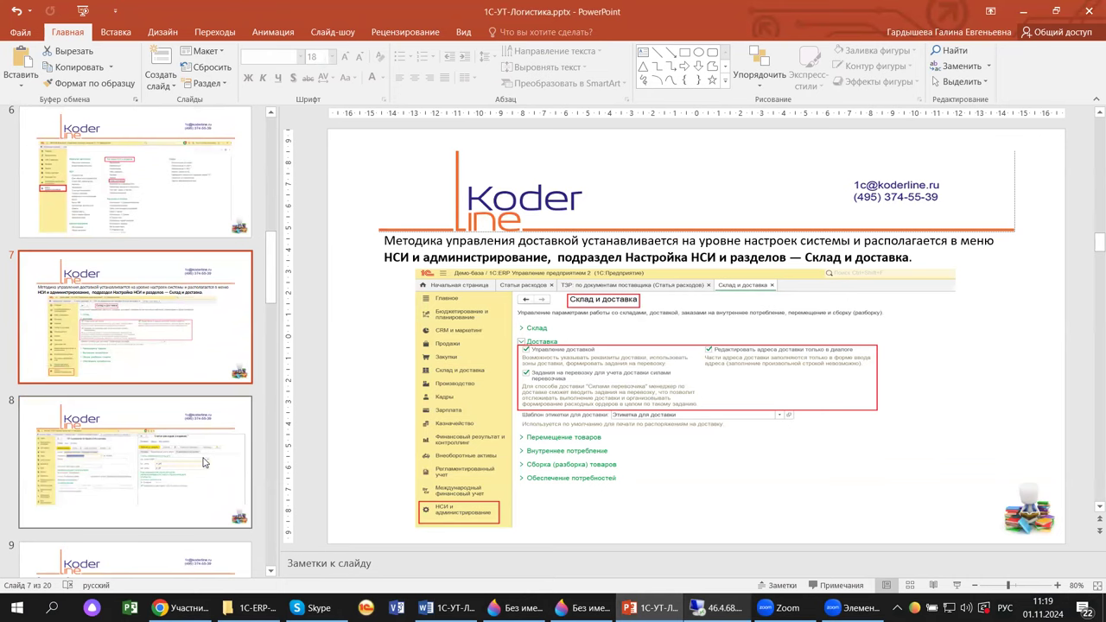
pyautogui.click(204, 462)
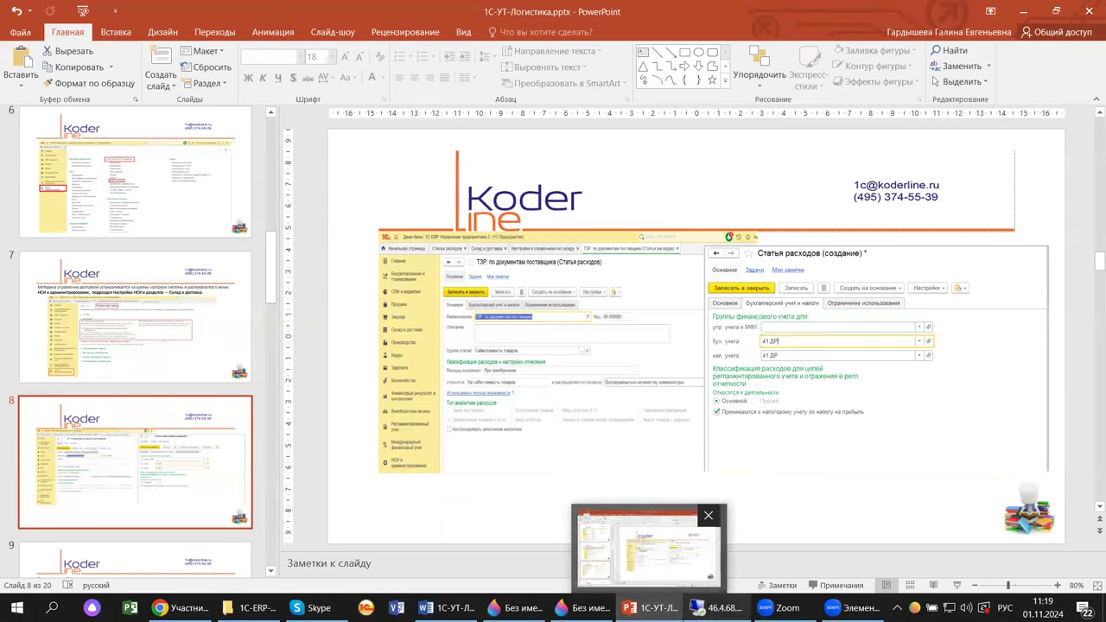
# Step: Switch back to the remote 1C session and examine the Вагон ж/д собственный card in the vehicle types list
pyautogui.click(714, 607)
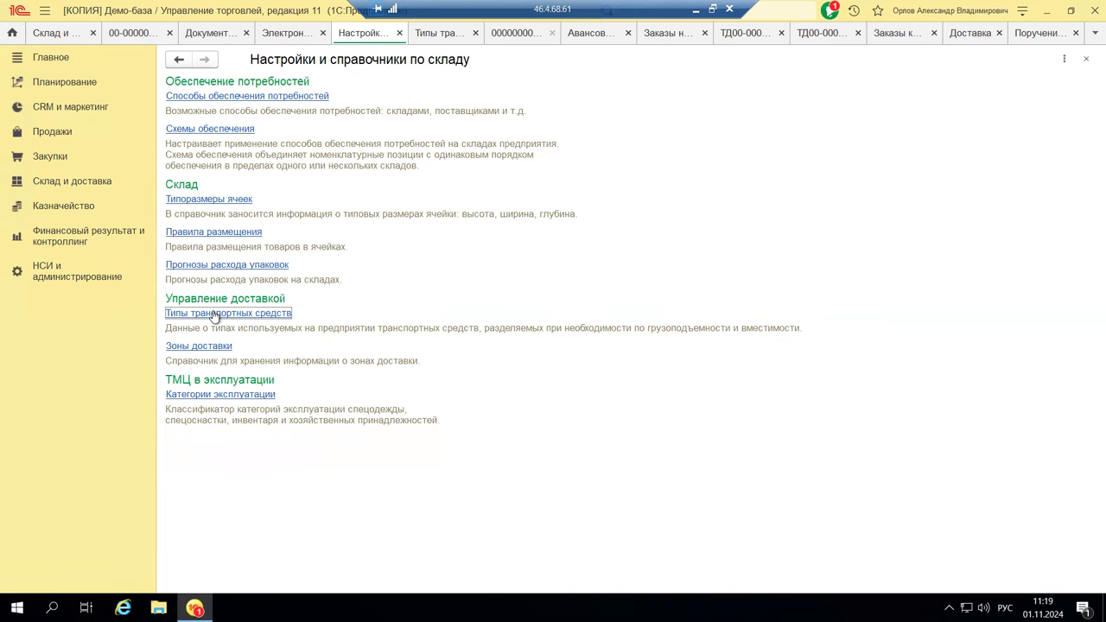
pyautogui.click(214, 314)
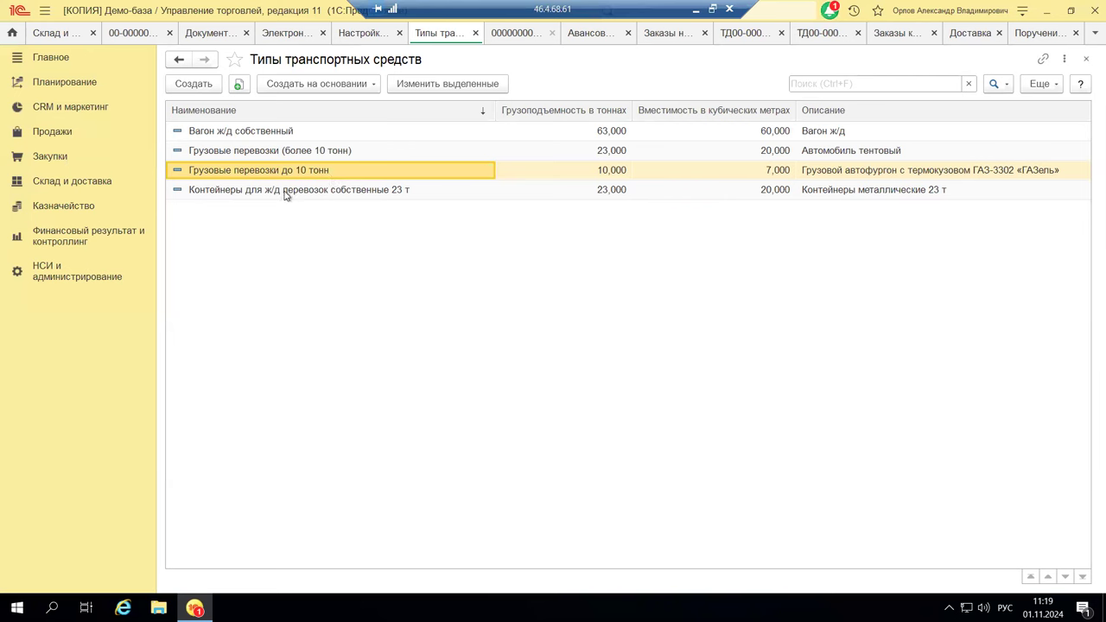
pyautogui.doubleClick(257, 136)
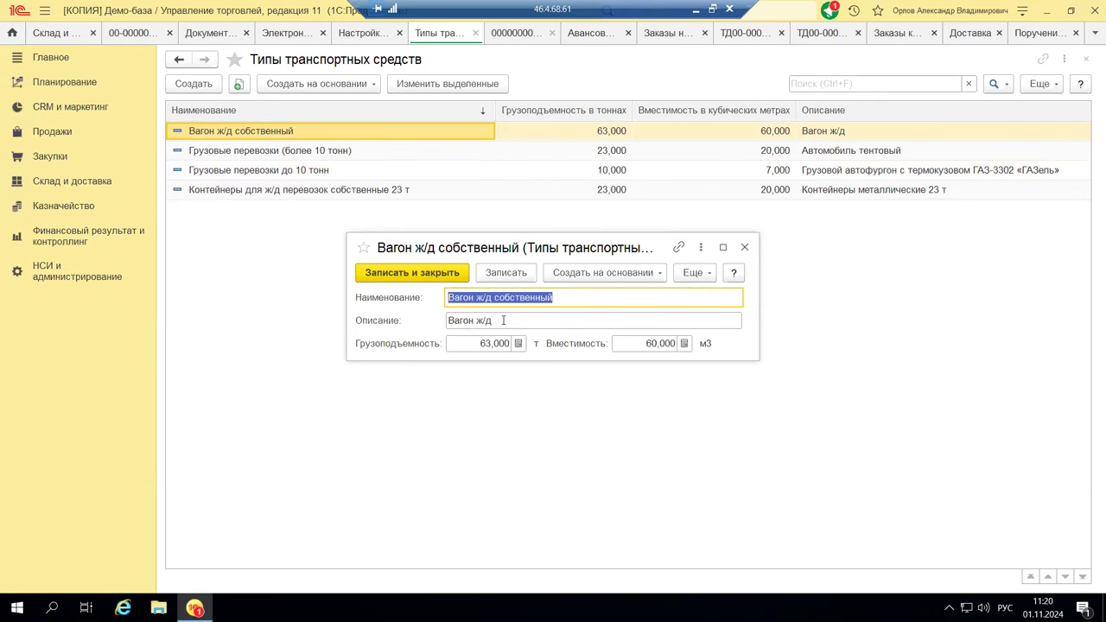
pyautogui.click(452, 345)
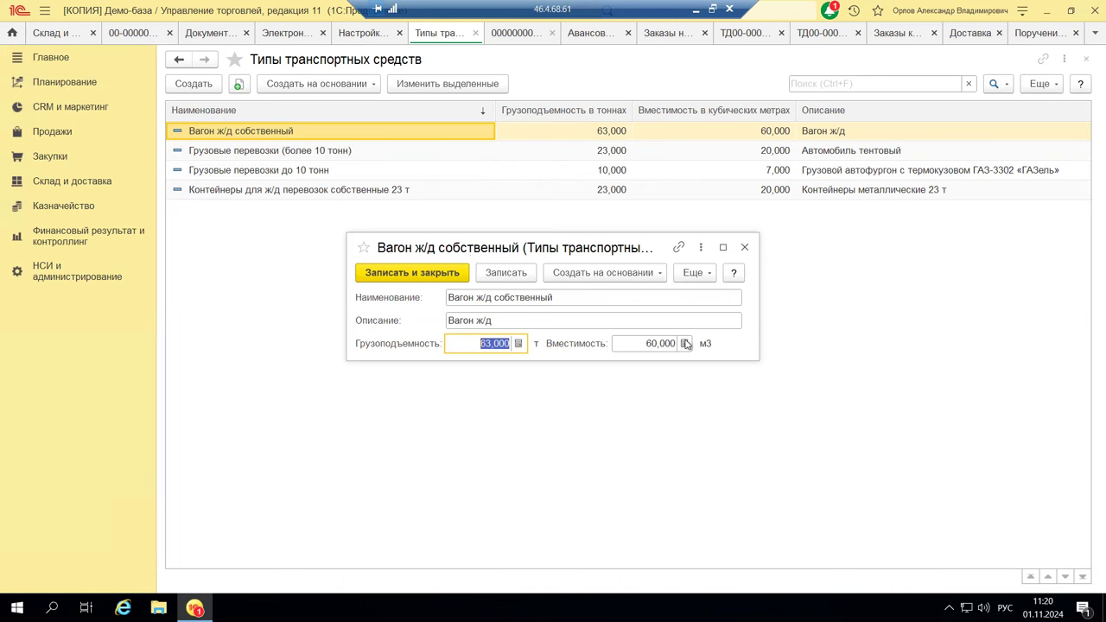
# Step: View the new vehicle form based on Вагон ж/д собственный, then close it, the type card and the vehicle types list without saving
pyautogui.click(581, 272)
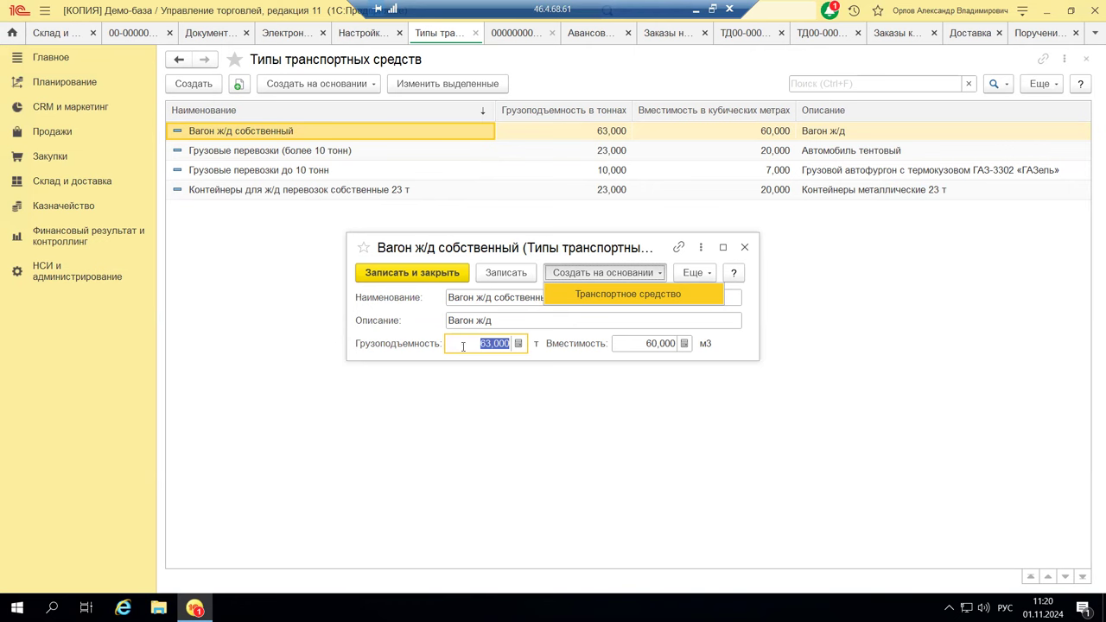
pyautogui.click(565, 294)
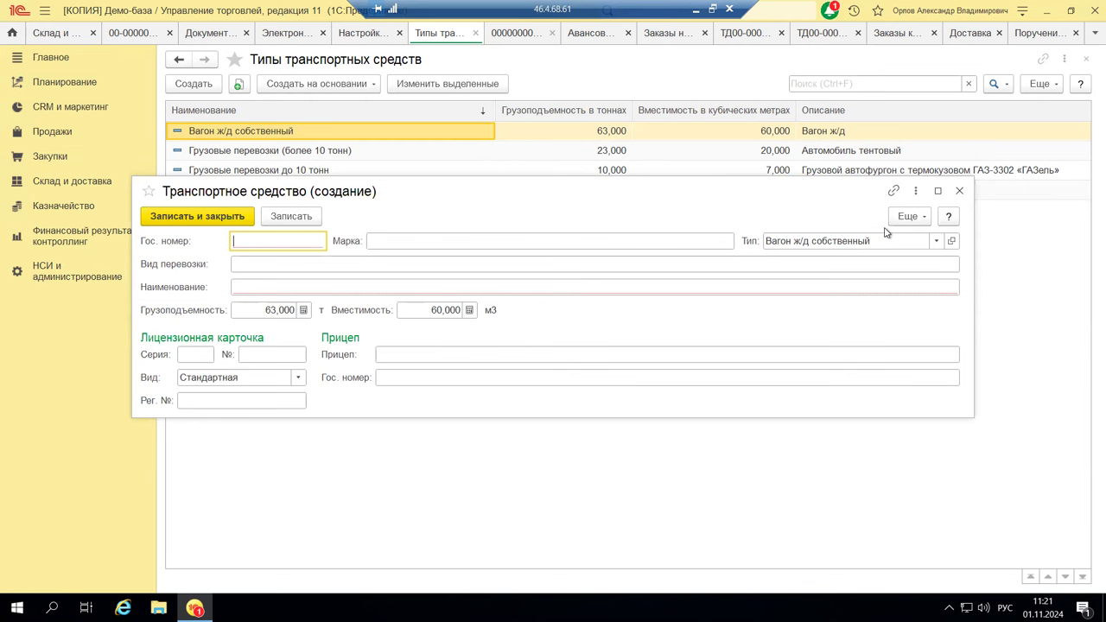
pyautogui.click(961, 191)
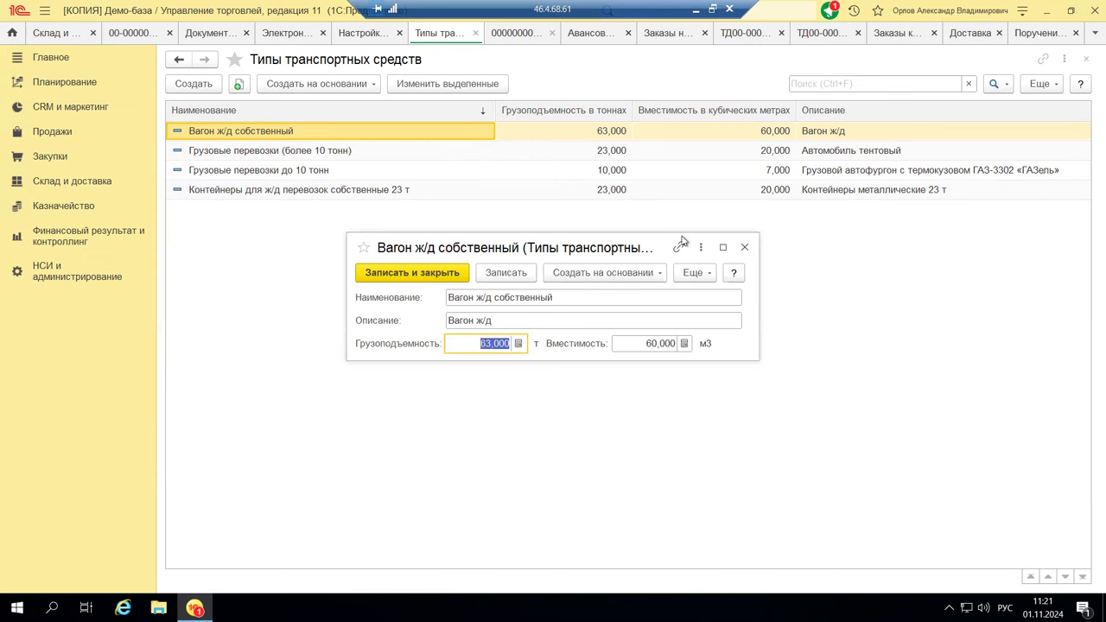
pyautogui.click(744, 250)
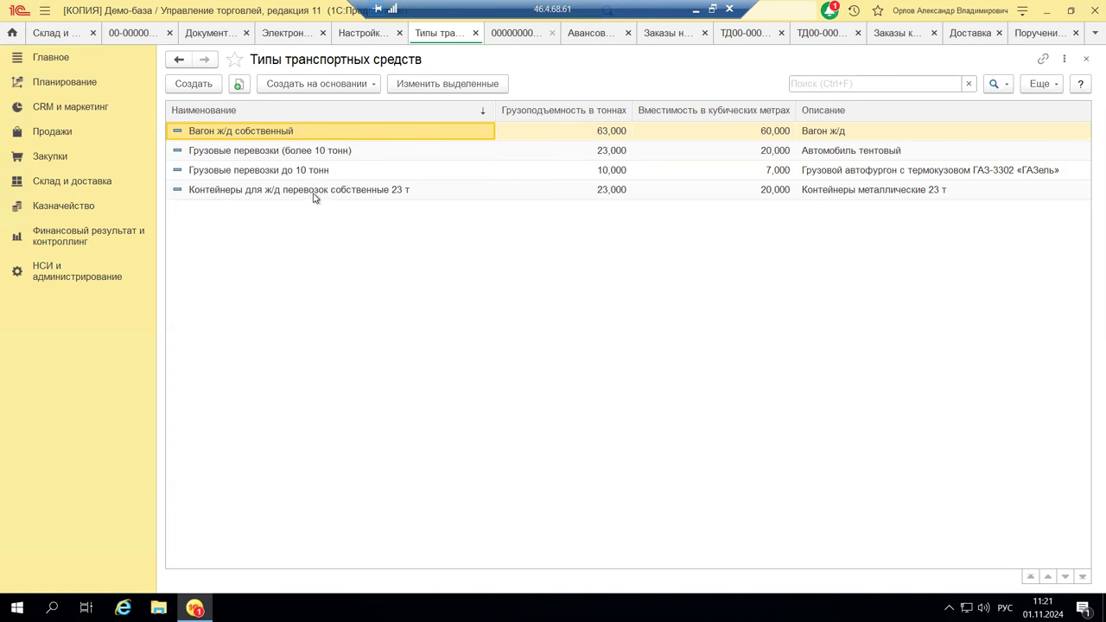
pyautogui.click(1084, 62)
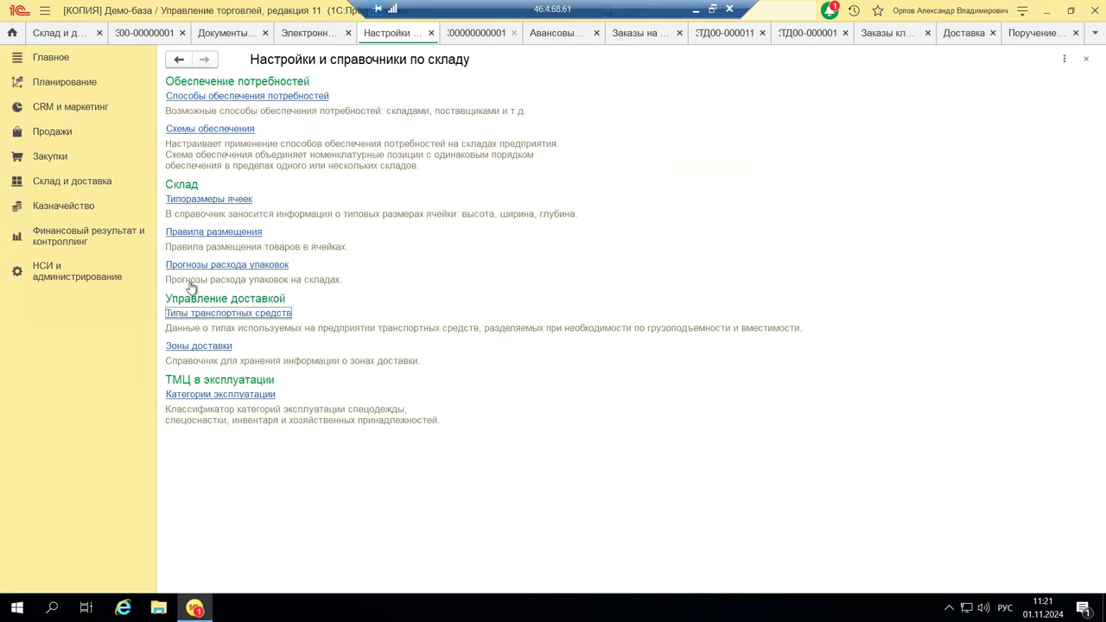
# Step: Open the delivery zones catalog (Зоны доставки) and examine the zones in the Межгород and Москва groups
pyautogui.click(220, 347)
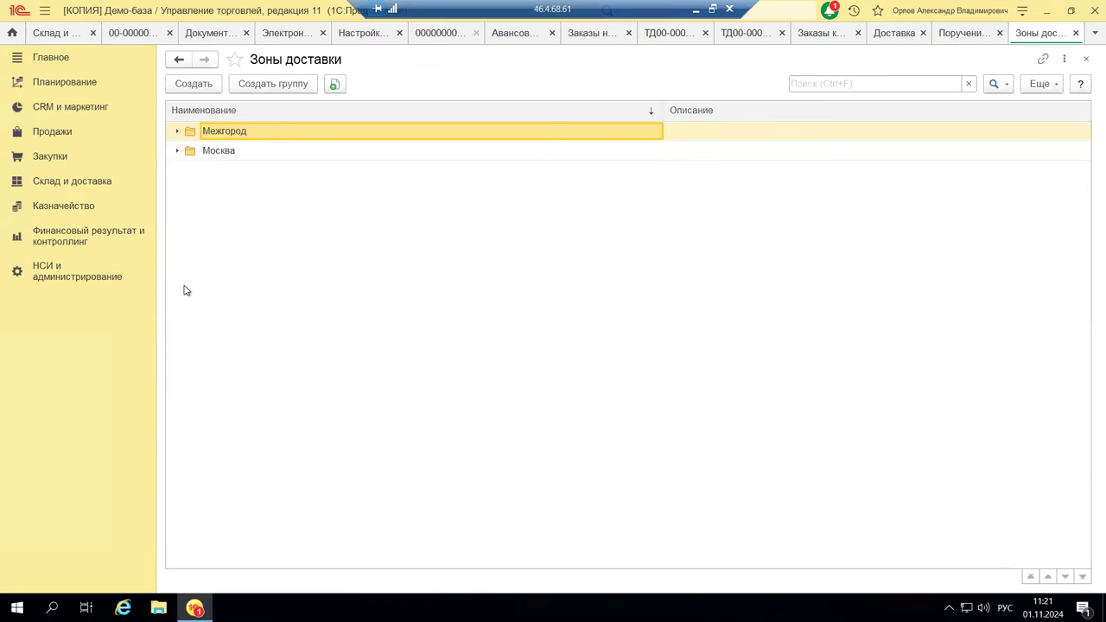
pyautogui.click(176, 132)
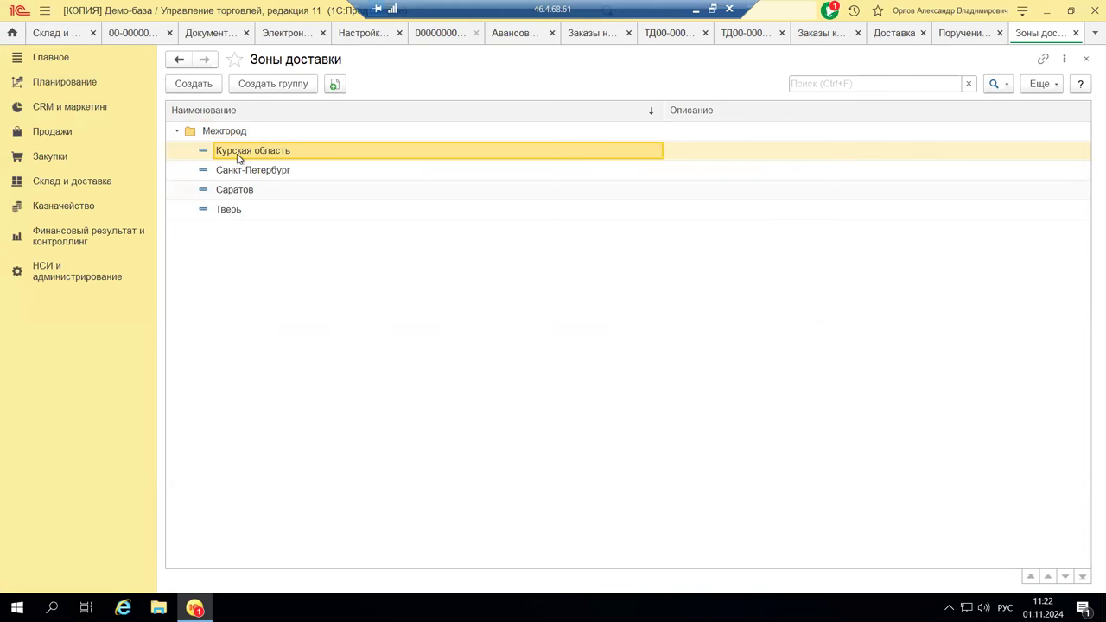
pyautogui.click(178, 134)
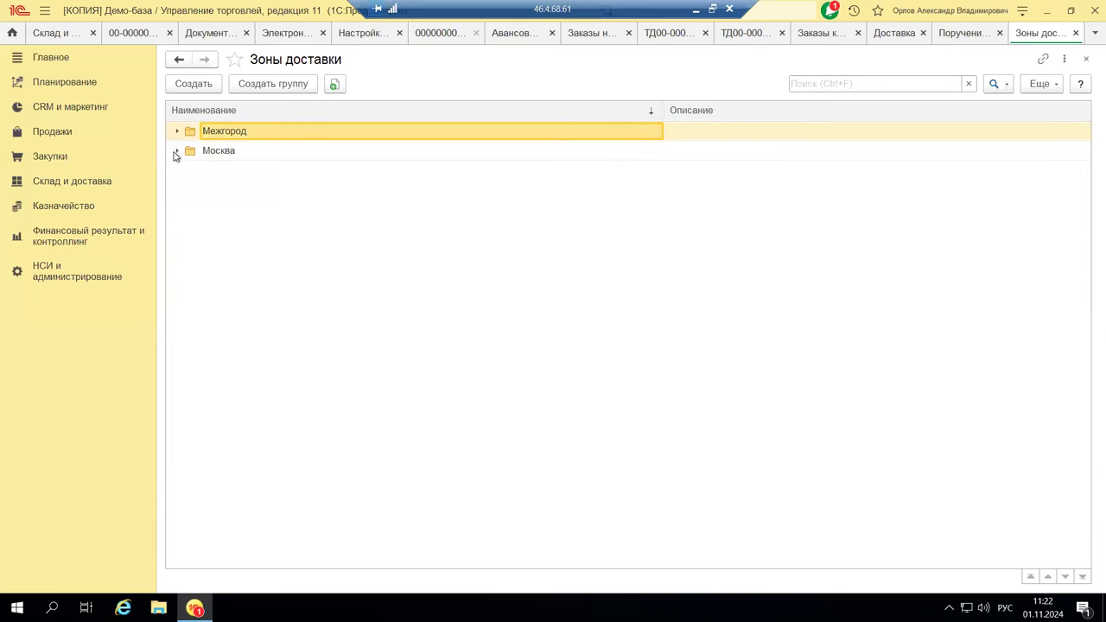
pyautogui.click(176, 152)
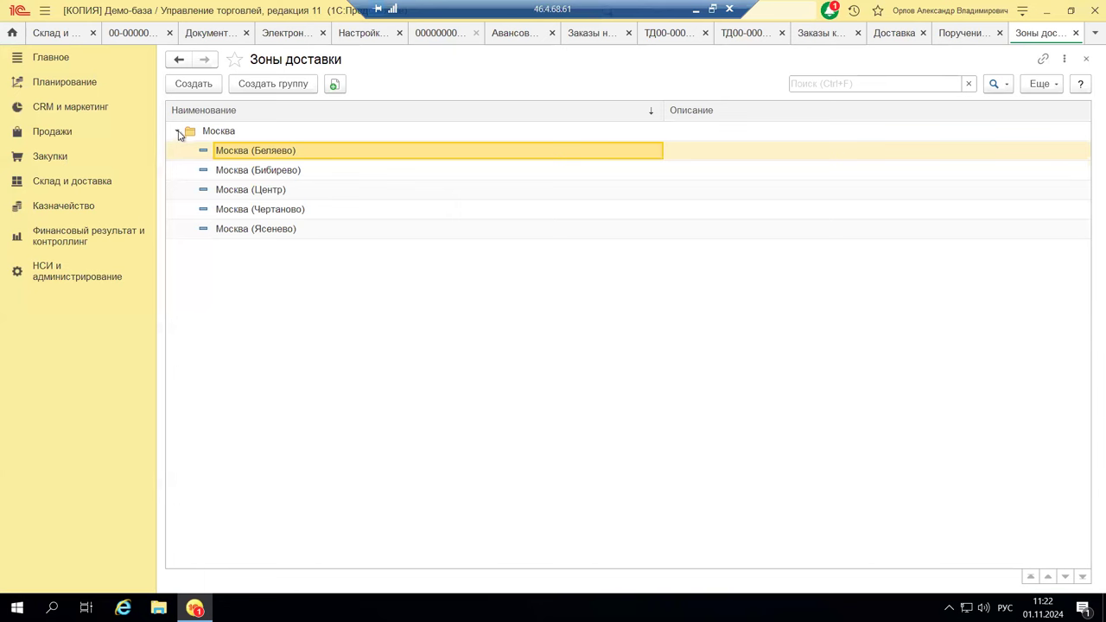
pyautogui.click(178, 131)
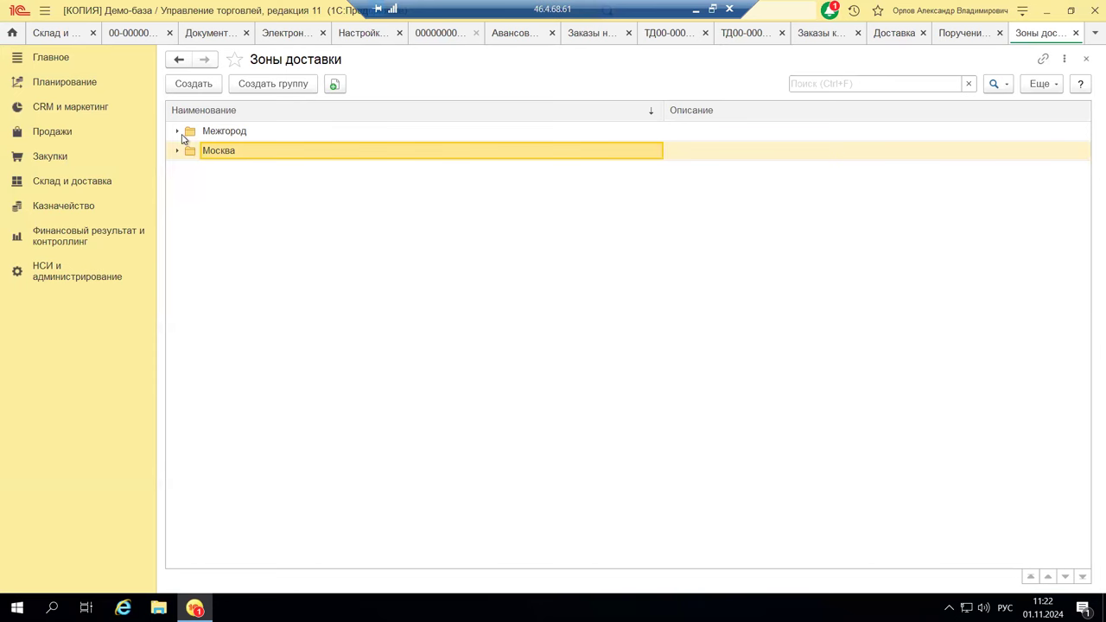
# Step: Close the delivery zones list and both warehouse settings pages
pyautogui.click(1087, 60)
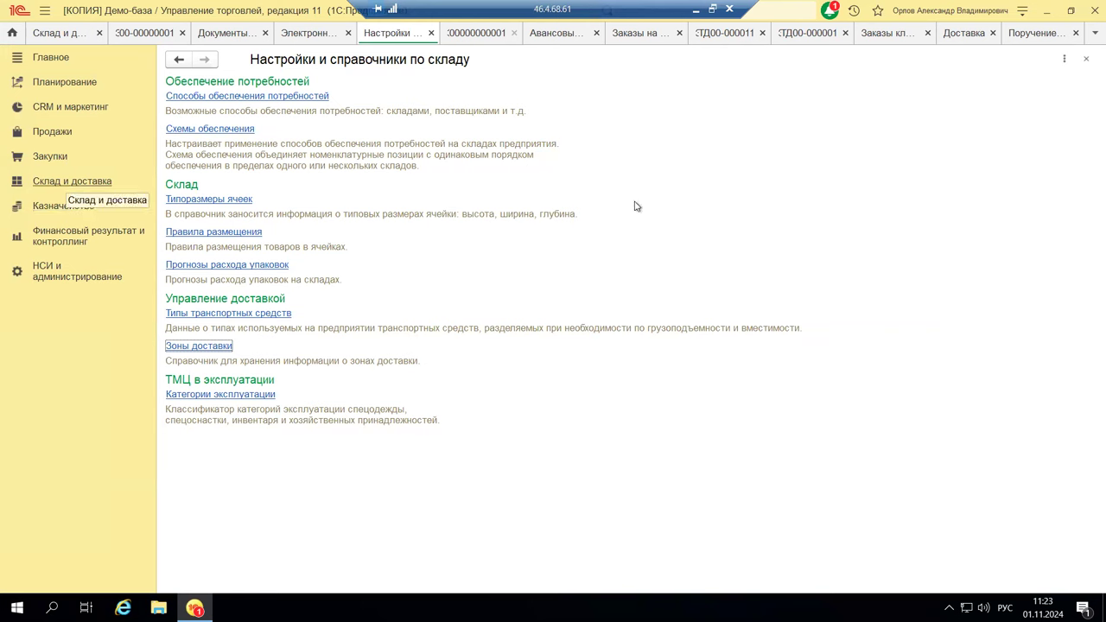
pyautogui.click(1088, 63)
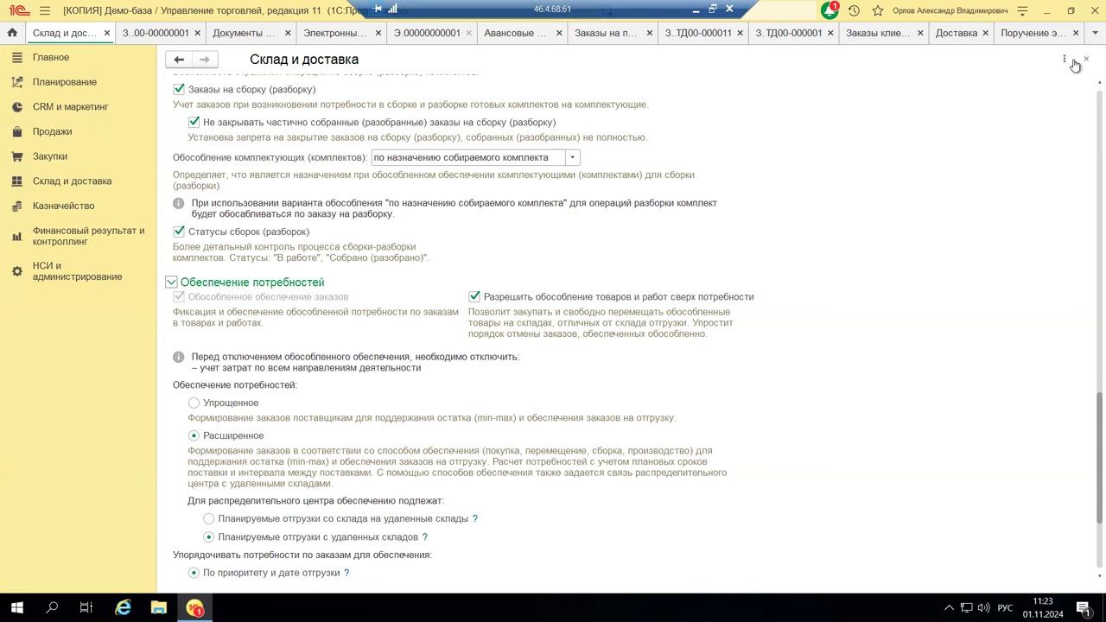
pyautogui.click(1081, 60)
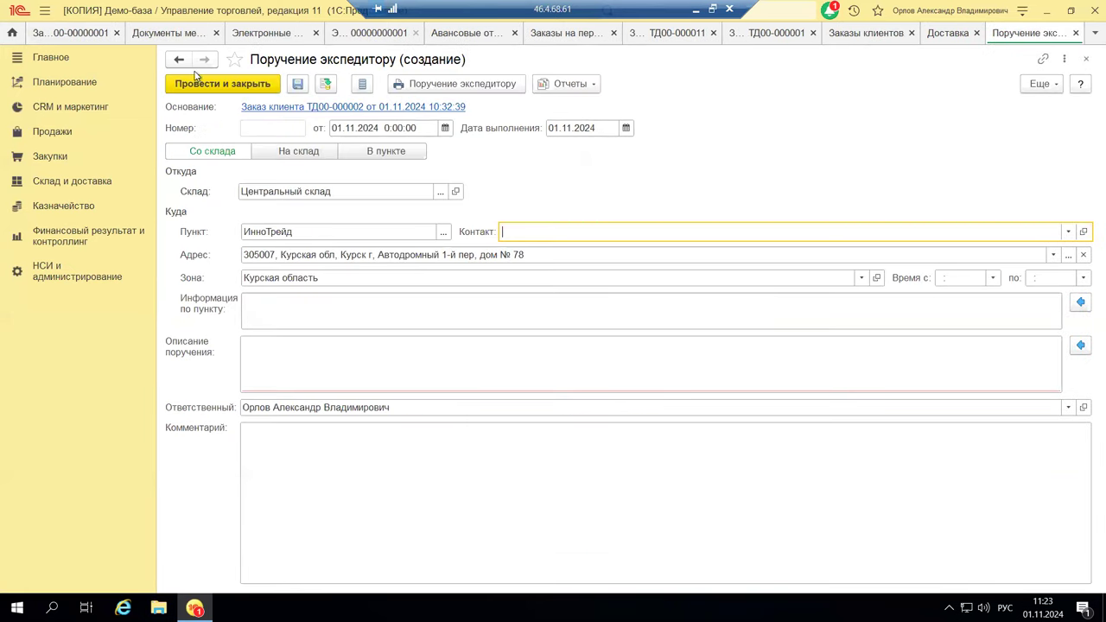
# Step: Open the customer orders list (Заказы клиентов) and the ИнноТрейд order dated 26.08.2024 from it
pyautogui.click(78, 188)
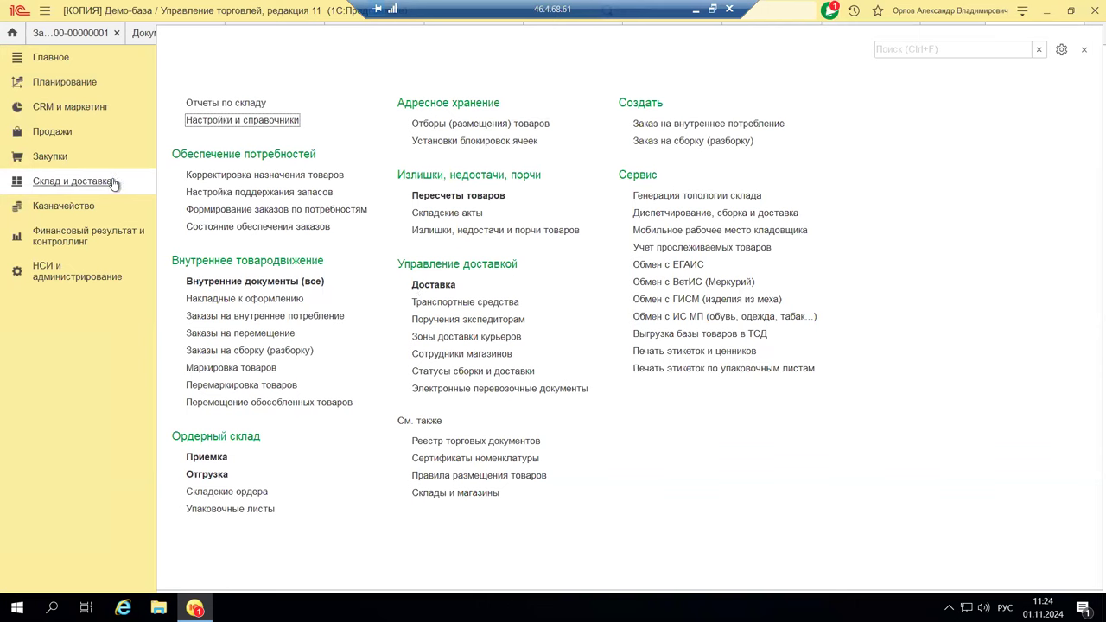
pyautogui.click(59, 135)
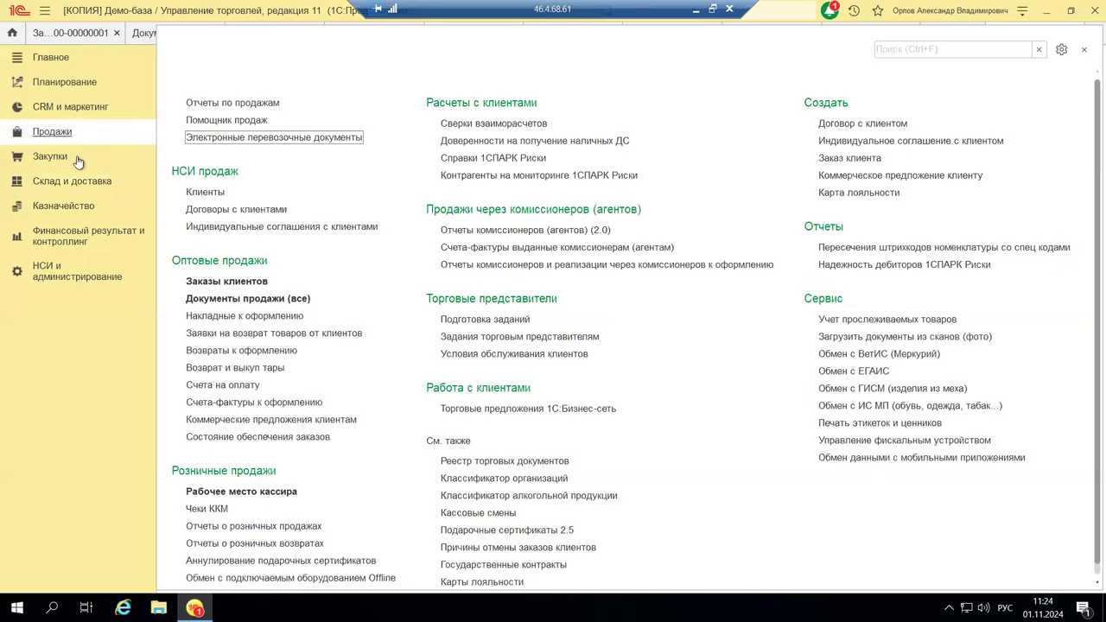
pyautogui.click(216, 284)
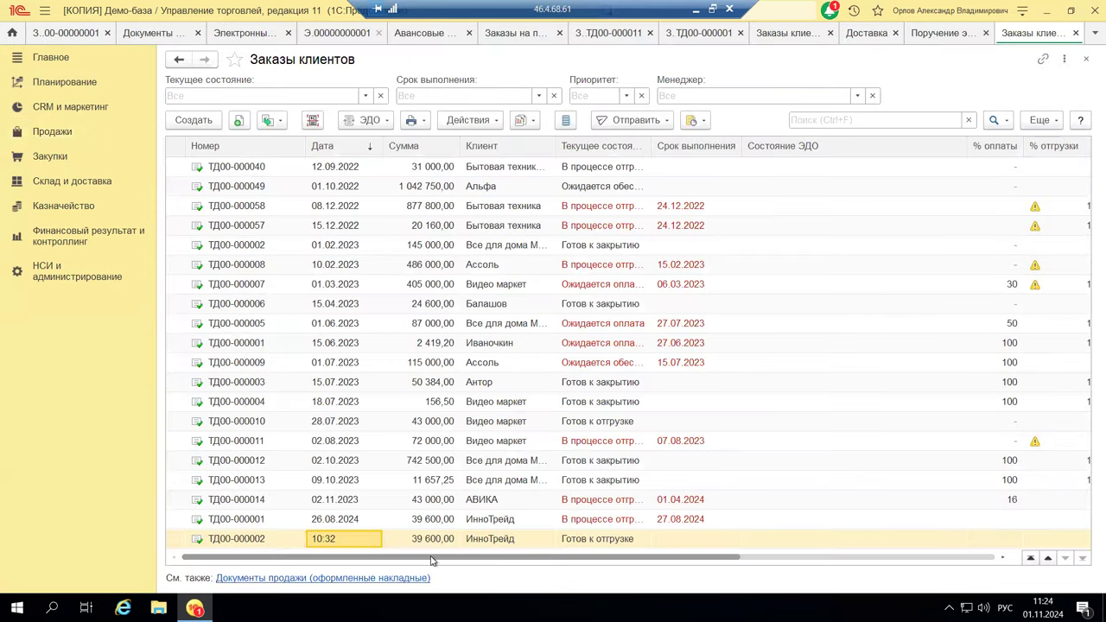
pyautogui.doubleClick(473, 522)
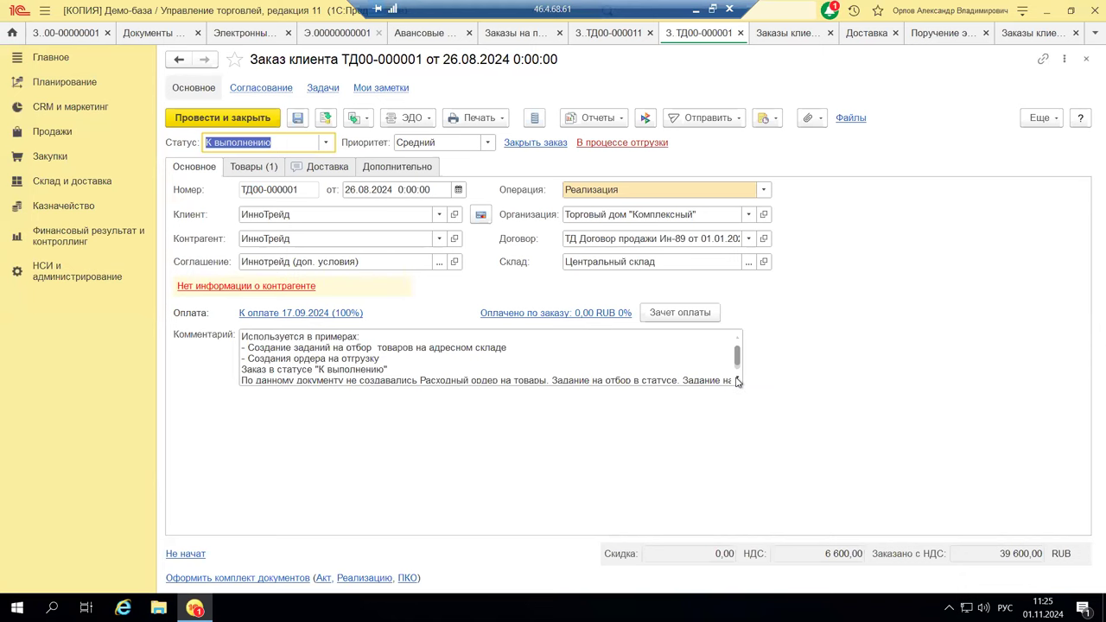
# Step: Examine the order's goods and delivery details, including the available delivery methods
pyautogui.click(251, 167)
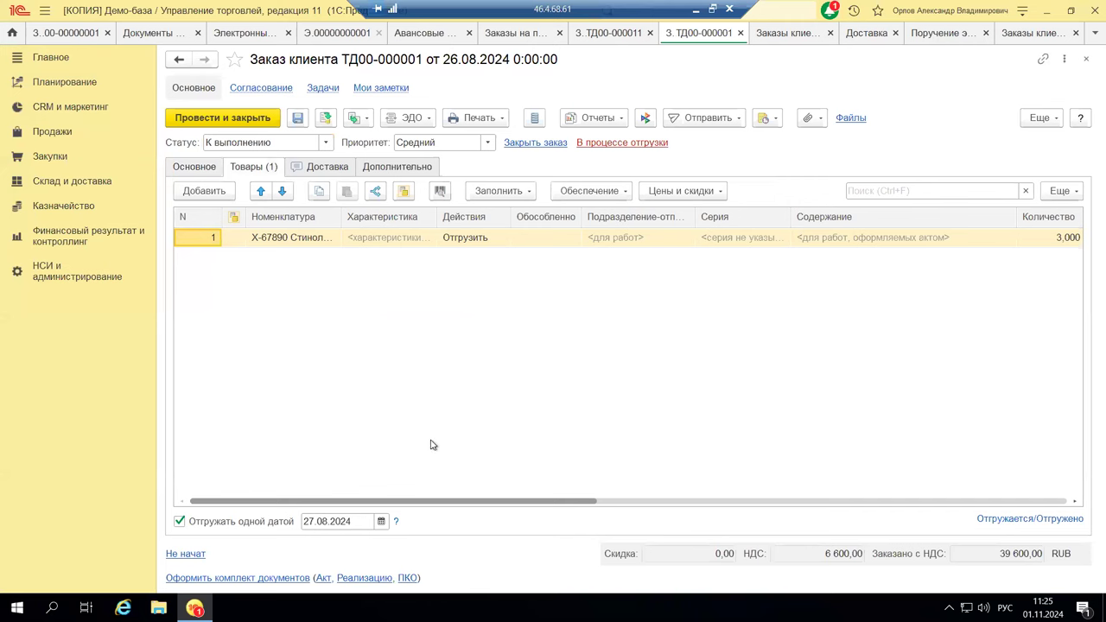
pyautogui.click(292, 166)
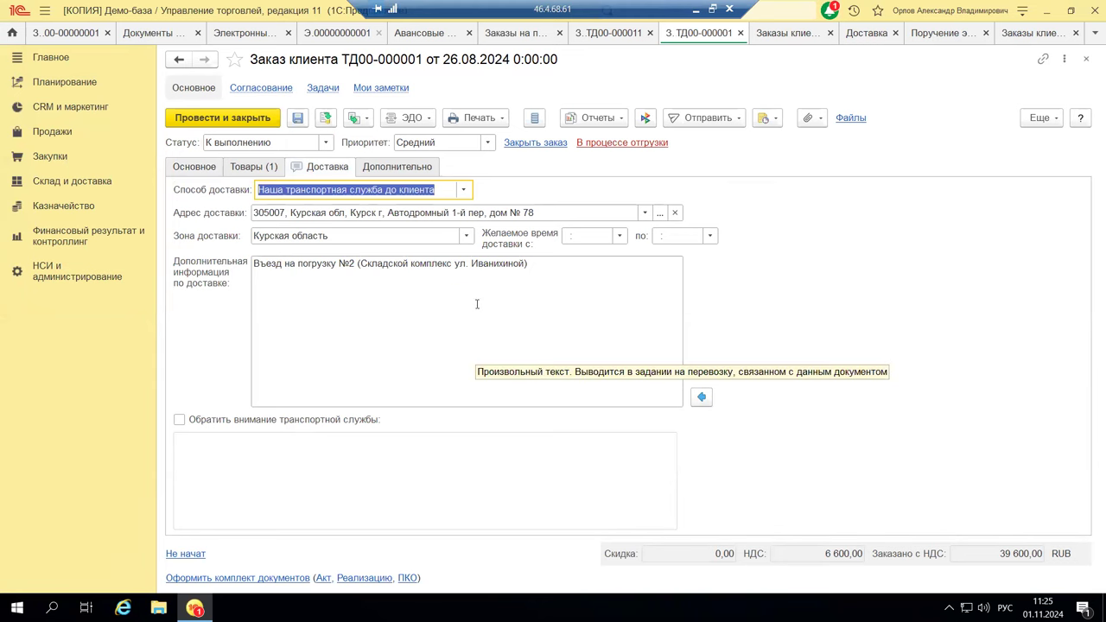
pyautogui.click(464, 190)
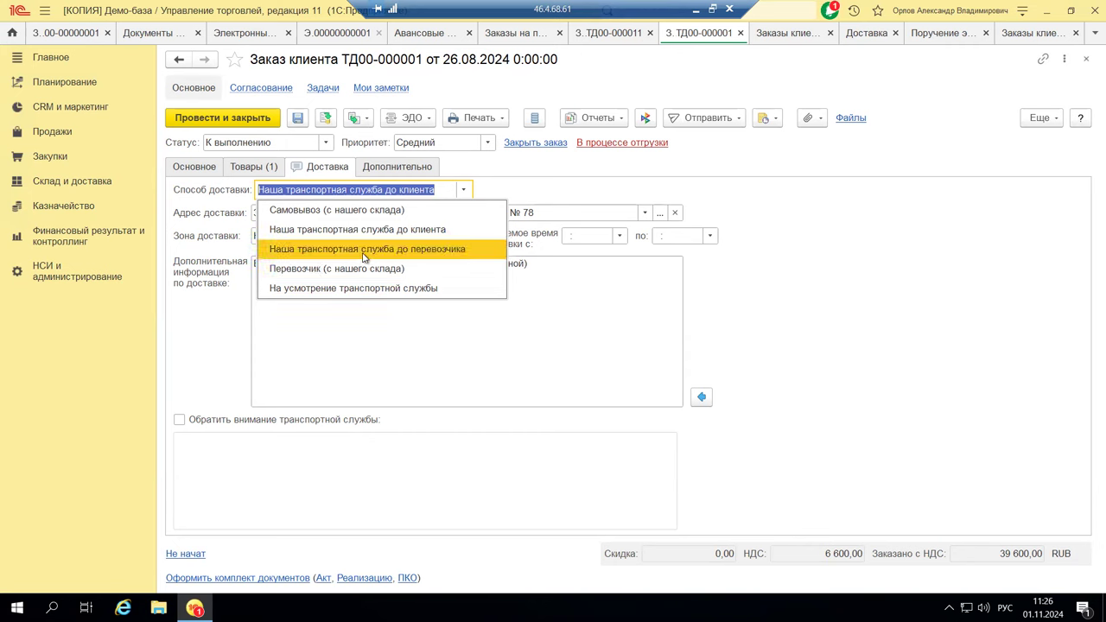
pyautogui.click(804, 286)
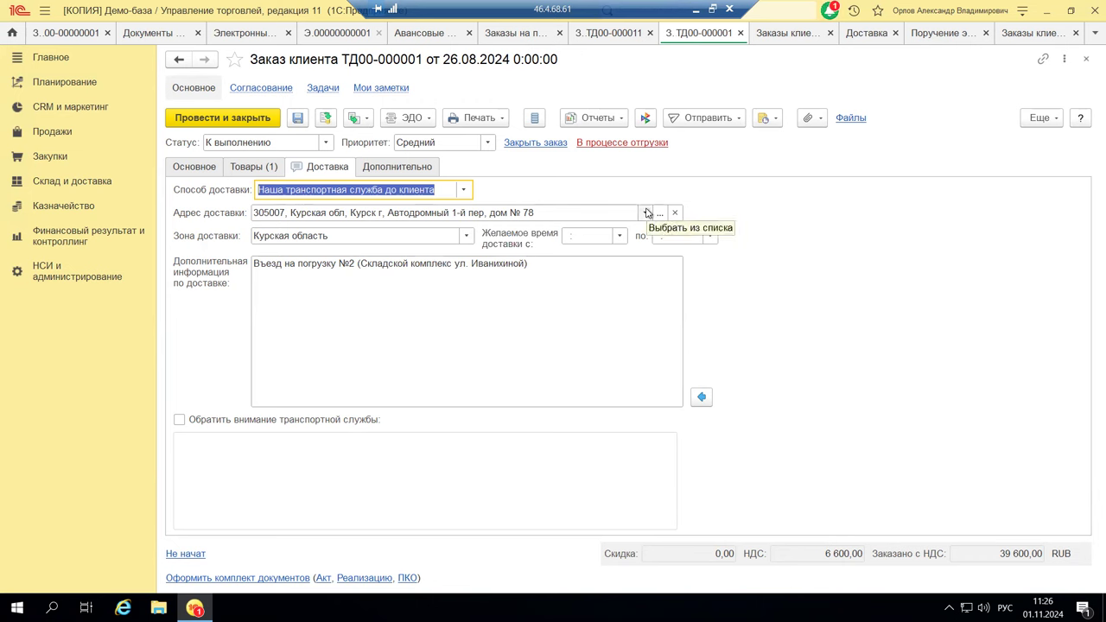
# Step: Examine the order's delivery address choices, additional delivery information and desired delivery time options
pyautogui.click(647, 213)
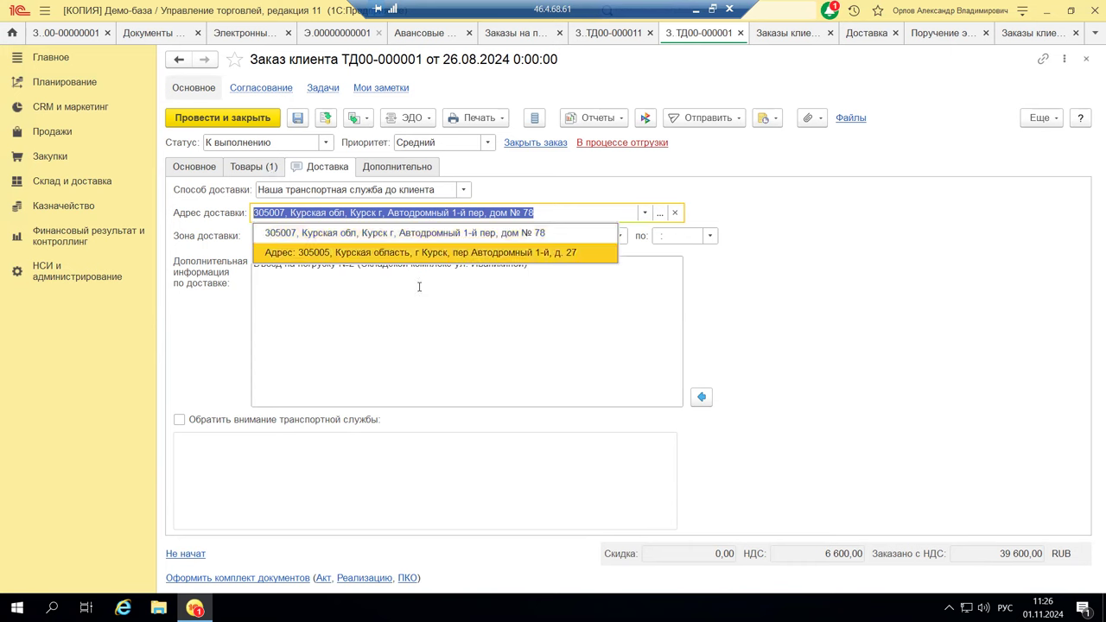
pyautogui.press('Escape')
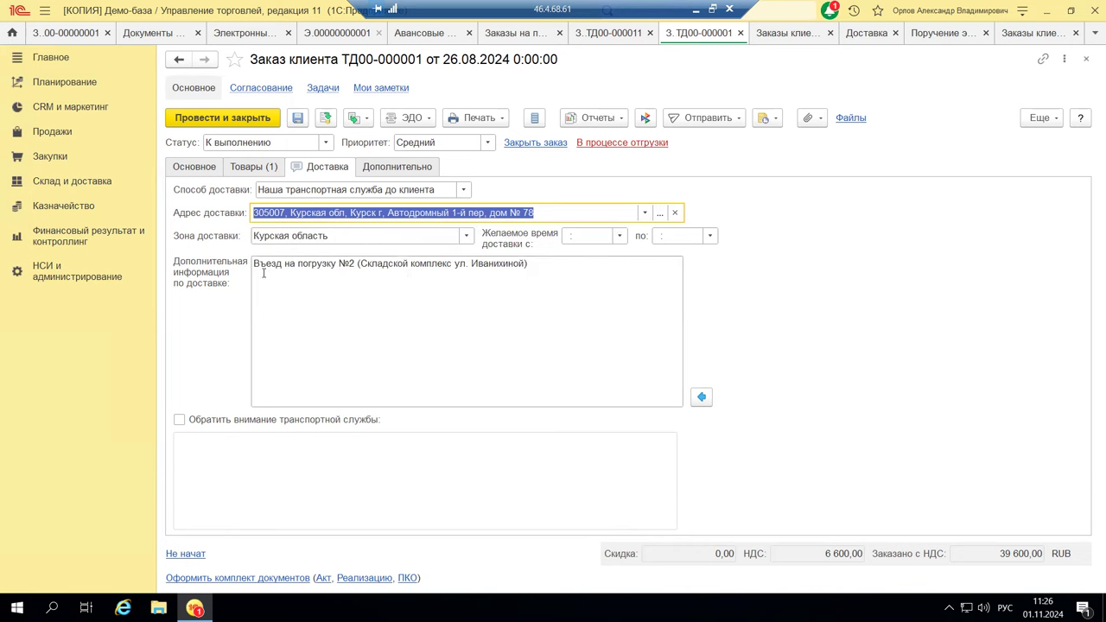
pyautogui.click(534, 264)
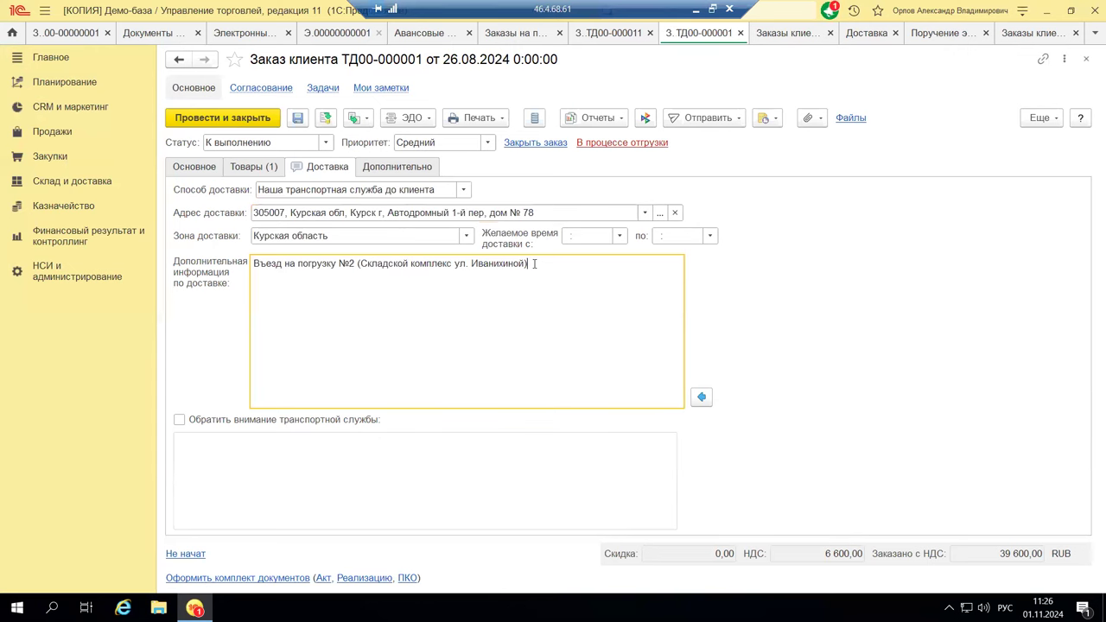
pyautogui.click(596, 234)
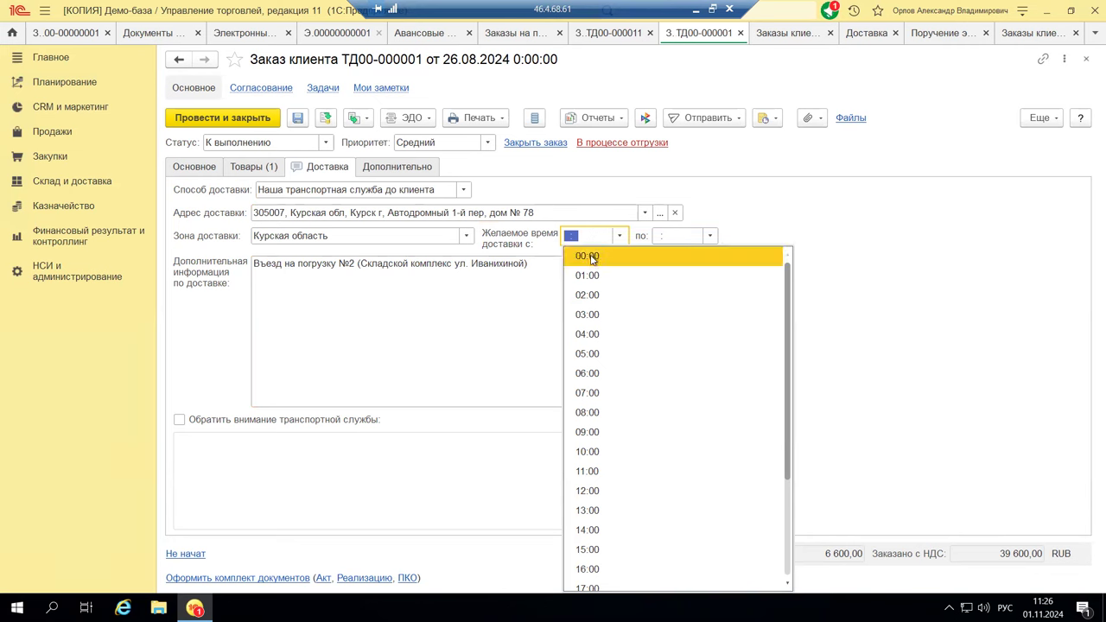
pyautogui.click(793, 226)
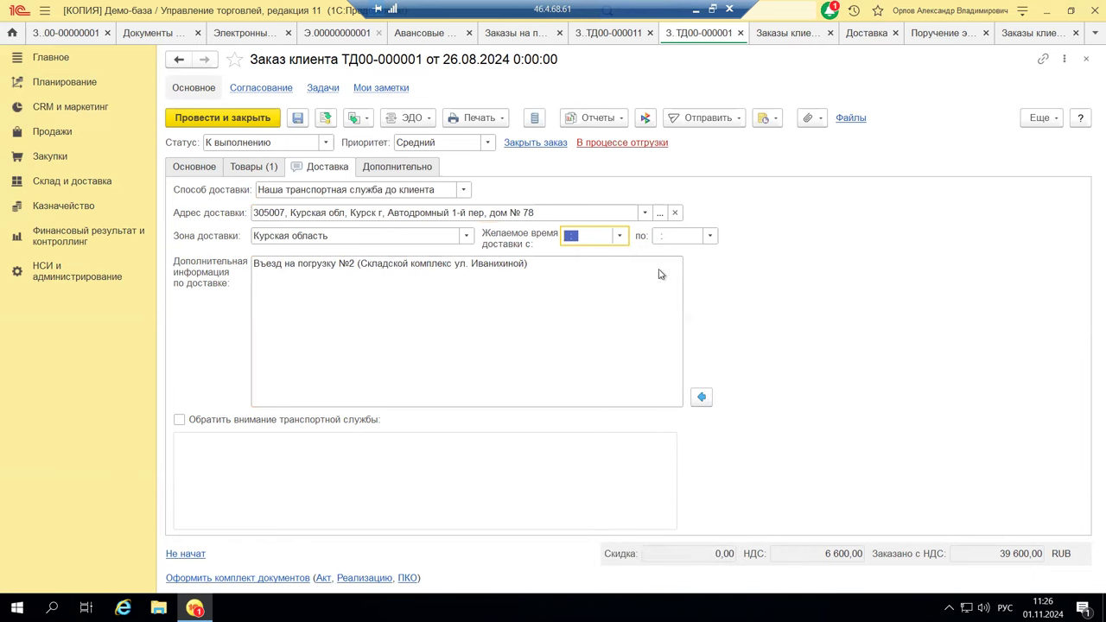
# Step: Try the Обратить внимание транспортной службы flag and its note field, leaving the flag cleared
pyautogui.click(178, 421)
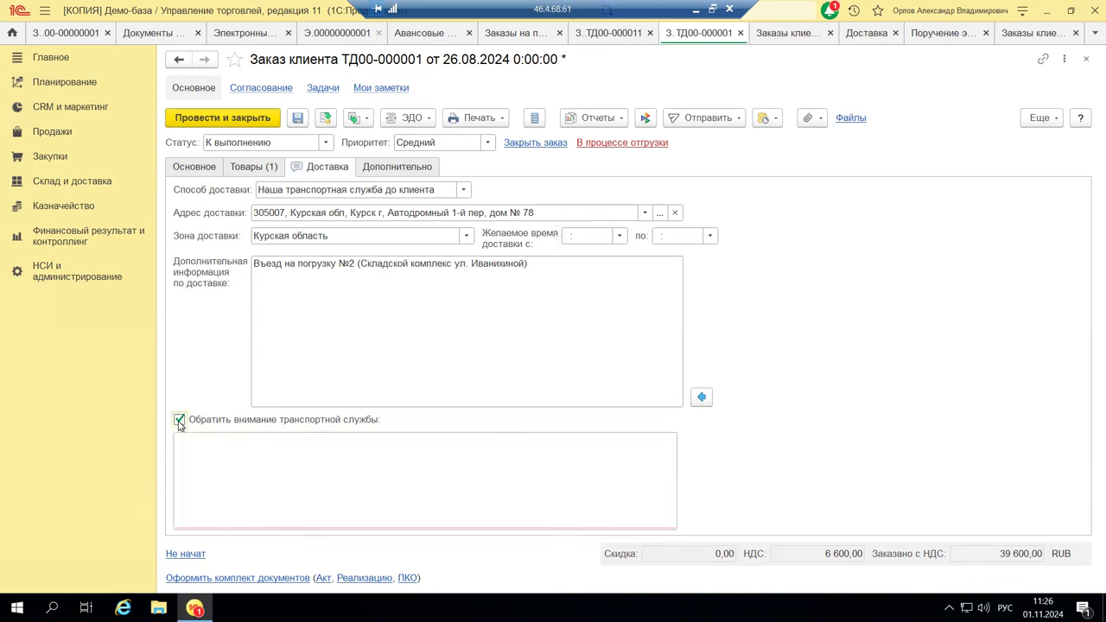
pyautogui.click(185, 448)
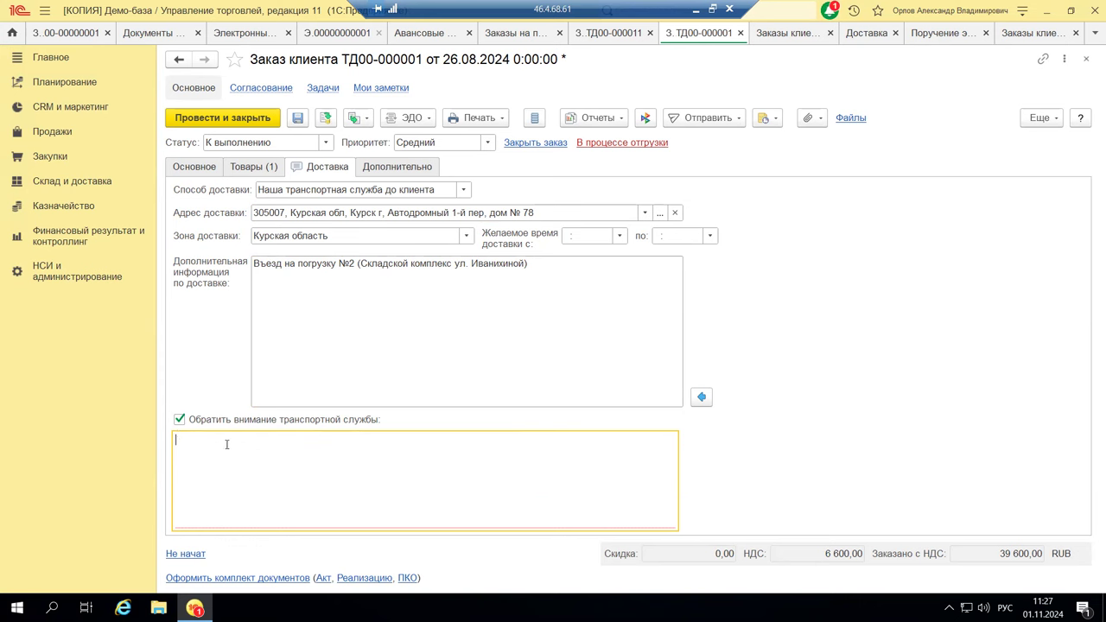
pyautogui.click(179, 420)
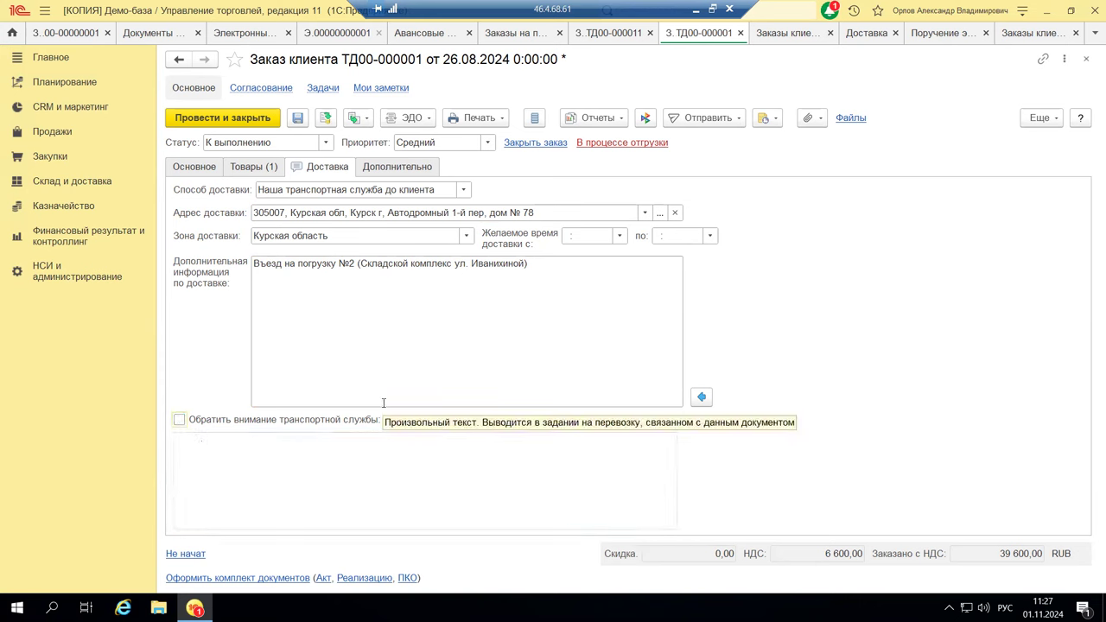
pyautogui.click(180, 421)
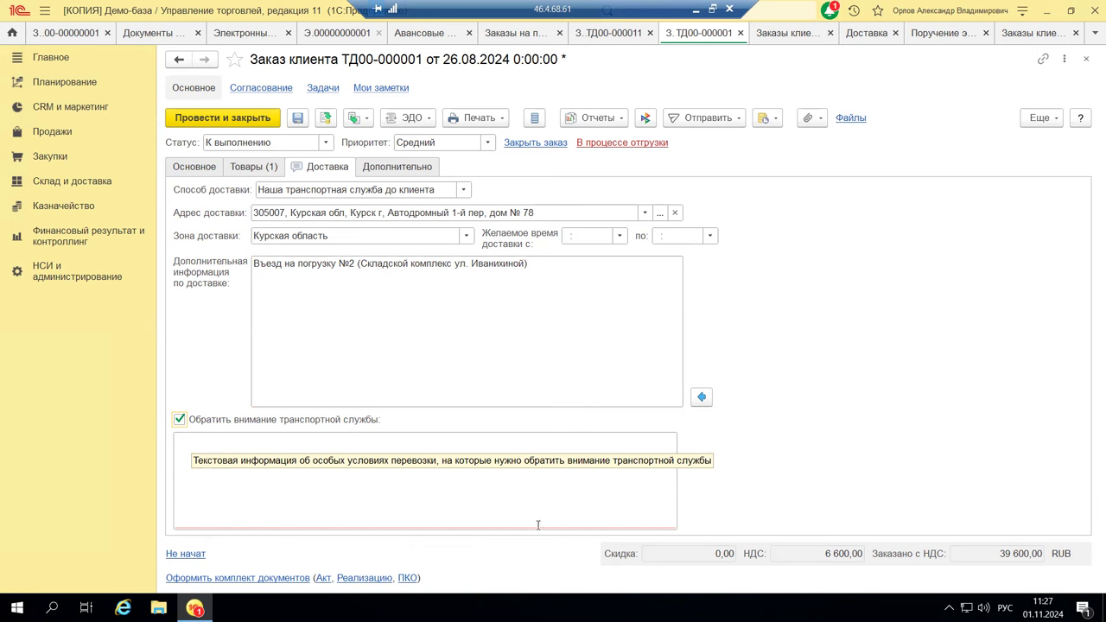
pyautogui.click(489, 471)
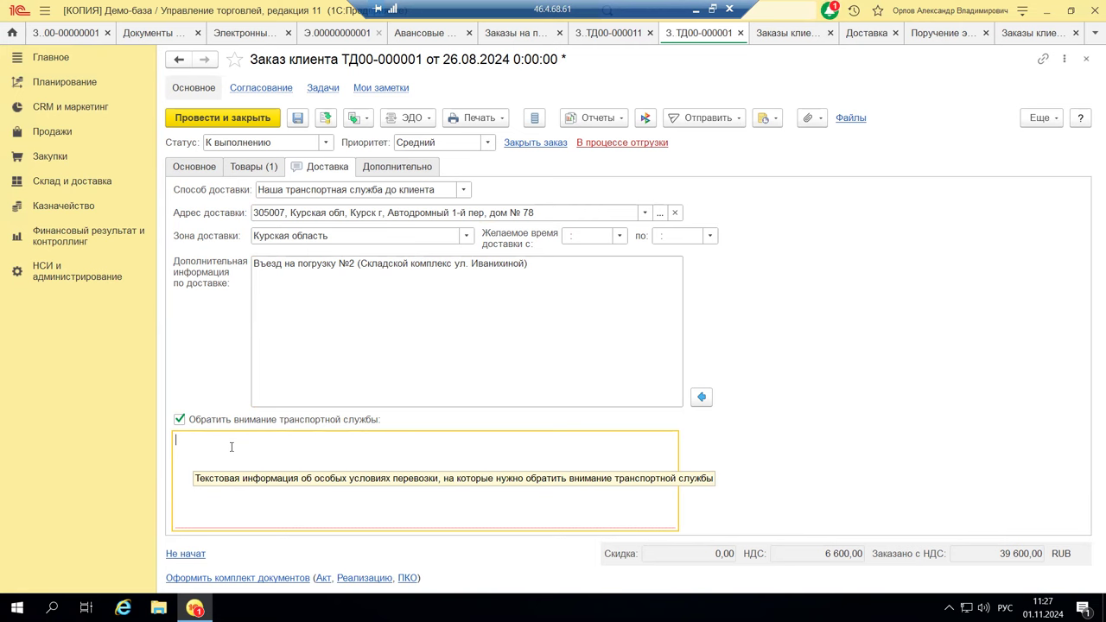
pyautogui.click(179, 420)
pyautogui.click(179, 421)
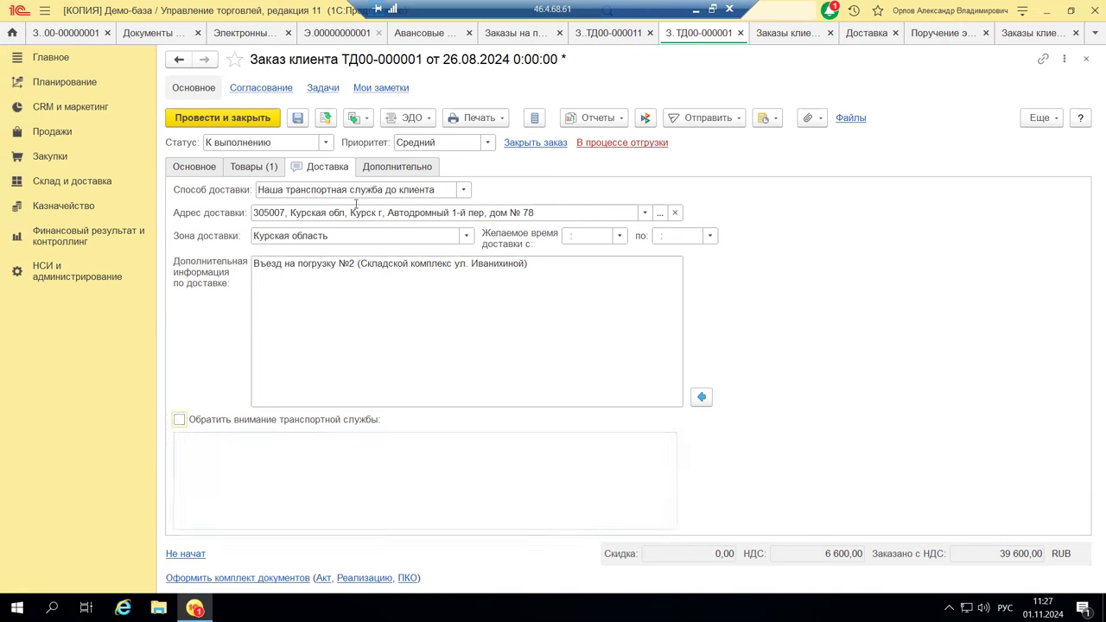
# Step: Examine the order's additional details and its print details (Реквизиты печати)
pyautogui.click(361, 168)
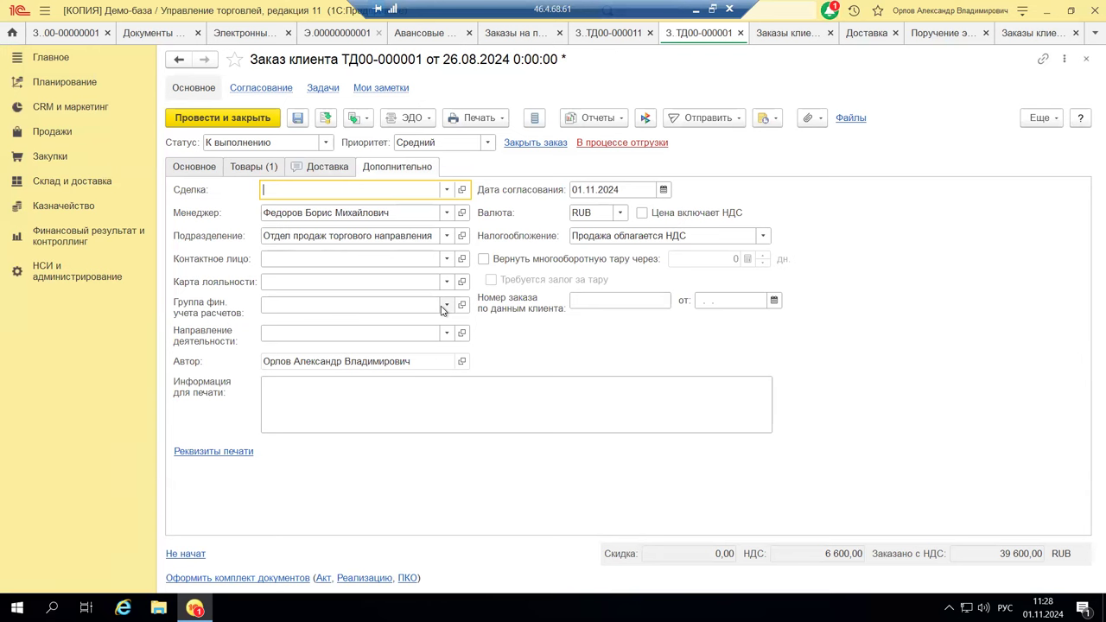
pyautogui.click(181, 458)
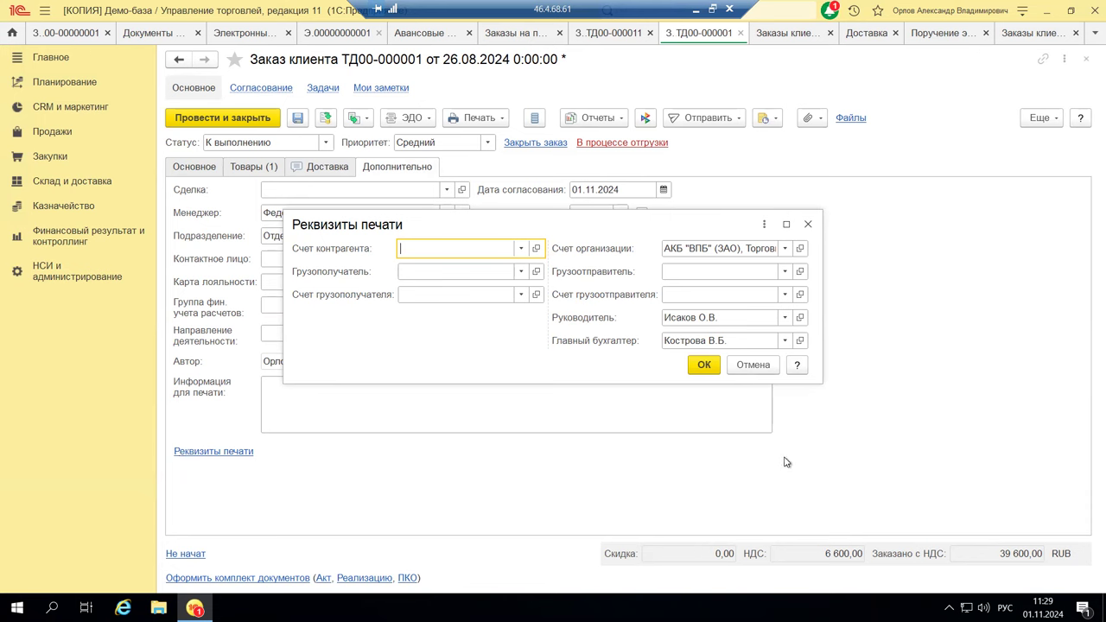
pyautogui.click(808, 224)
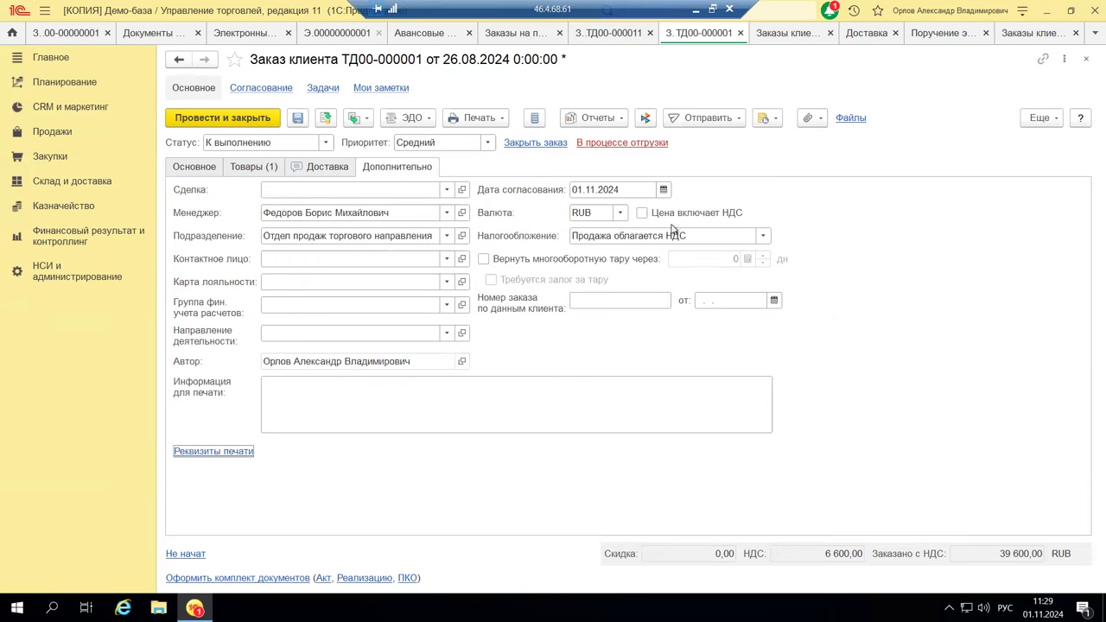
# Step: Try the delivery method Перевозчик (с нашего склада) with the carrier Вега-транс, and close the order without saving
pyautogui.click(309, 169)
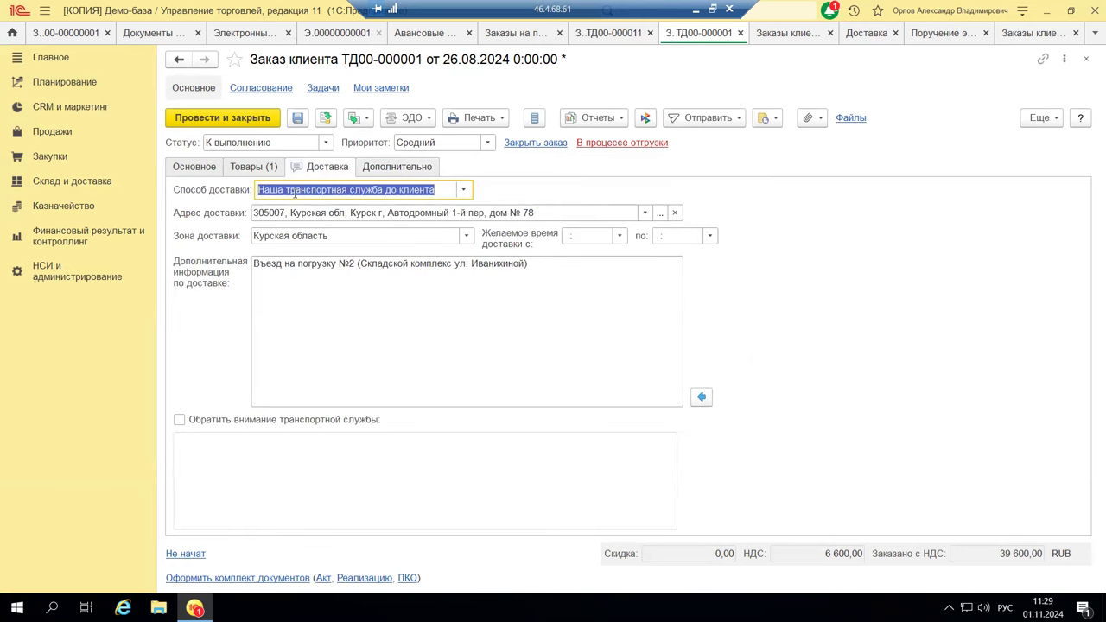
pyautogui.click(464, 190)
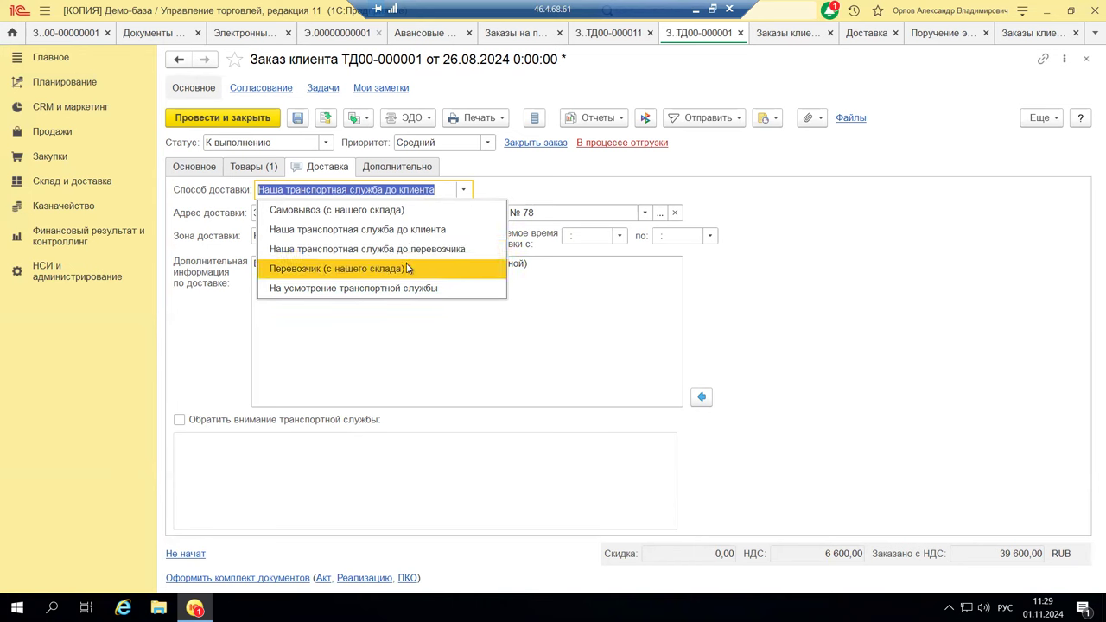
pyautogui.click(410, 268)
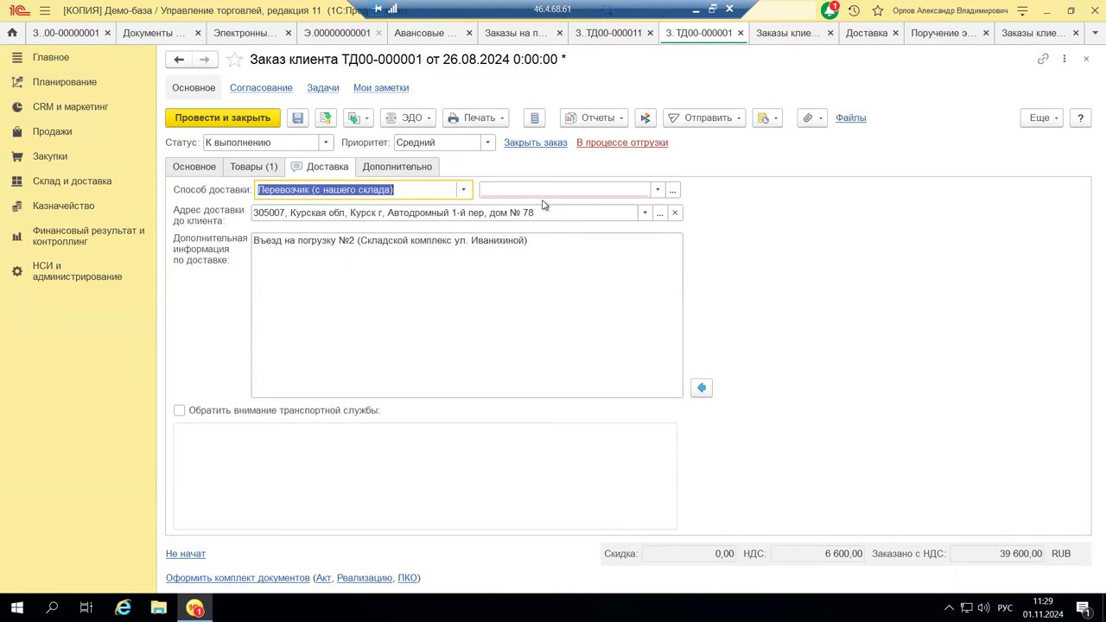
pyautogui.click(657, 190)
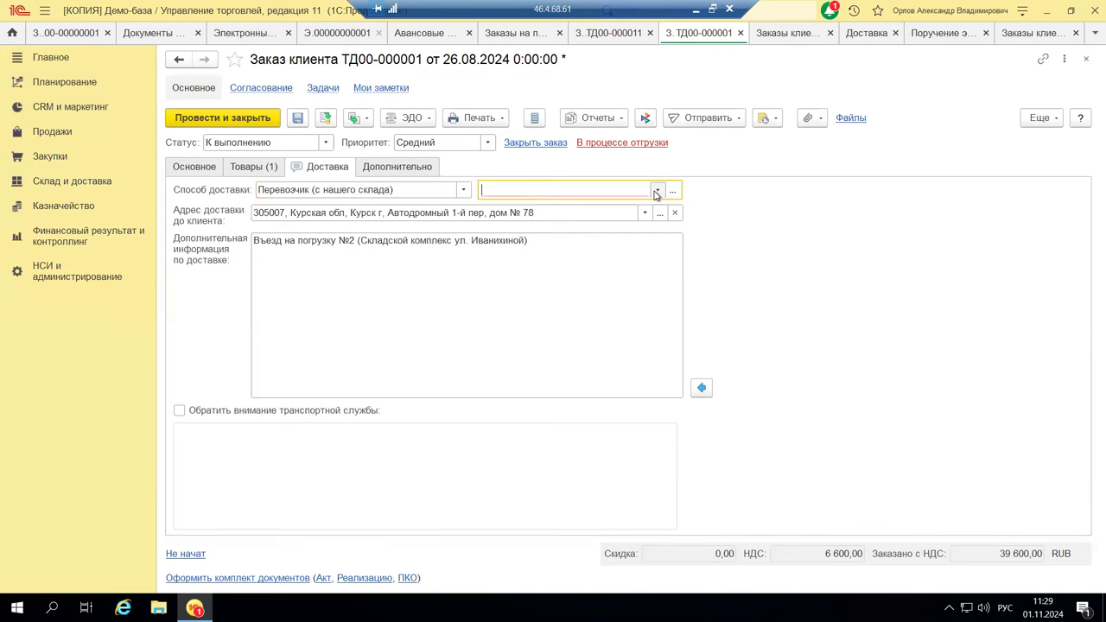
pyautogui.click(553, 229)
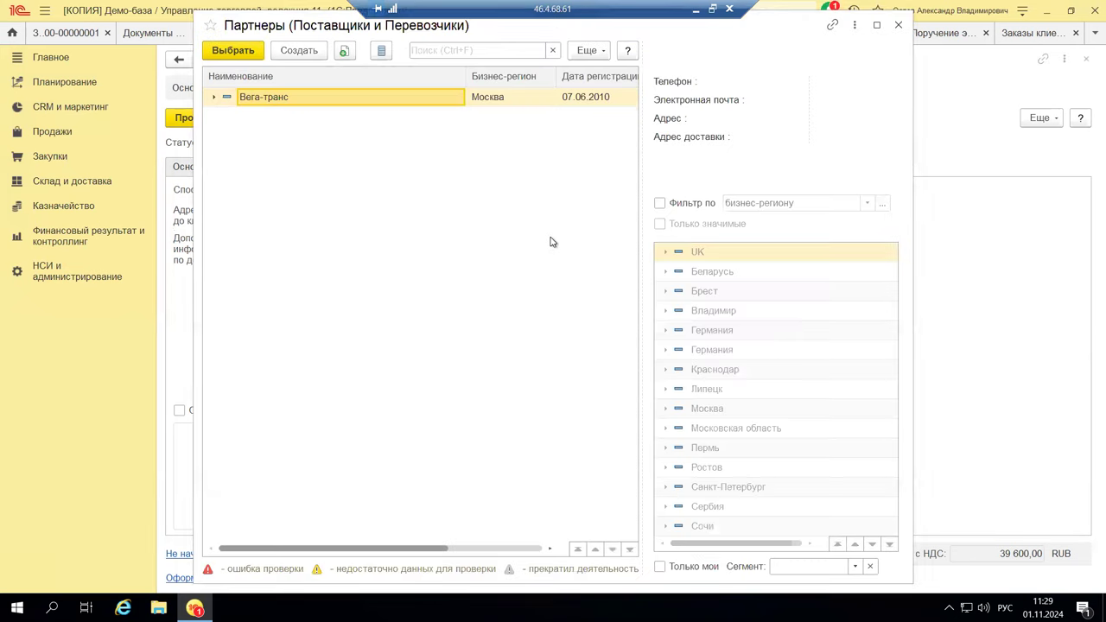
pyautogui.doubleClick(262, 98)
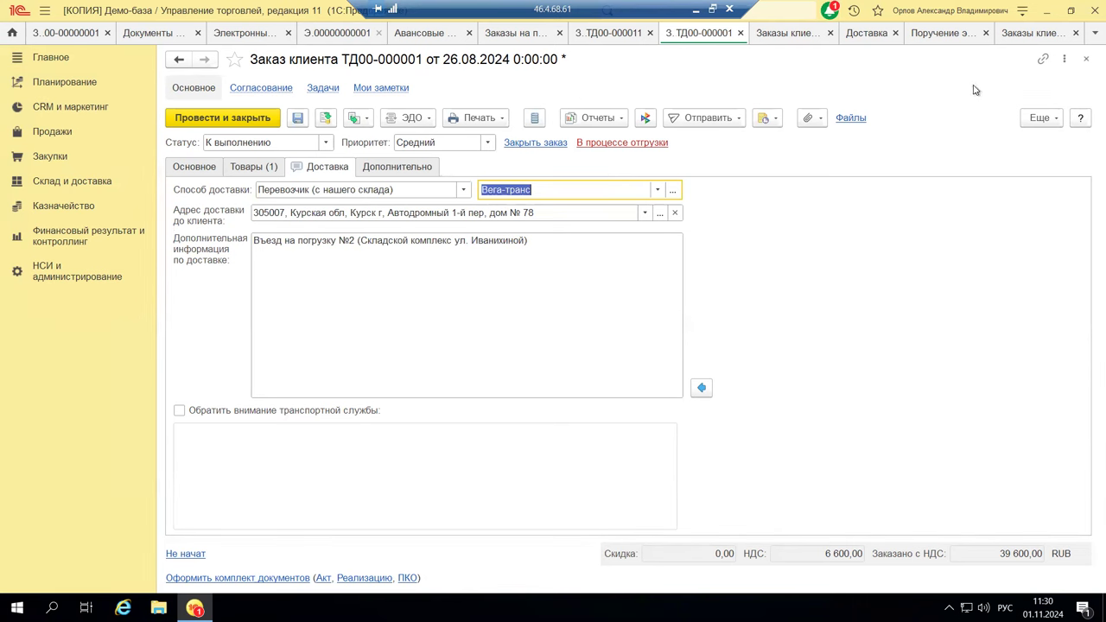
pyautogui.click(1087, 60)
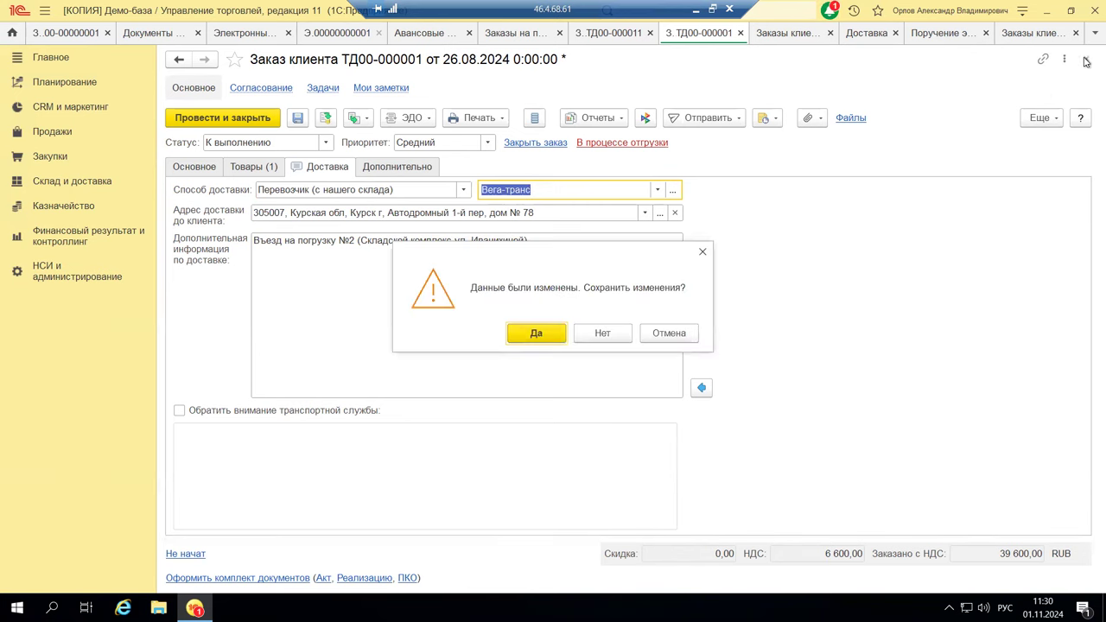
pyautogui.click(602, 334)
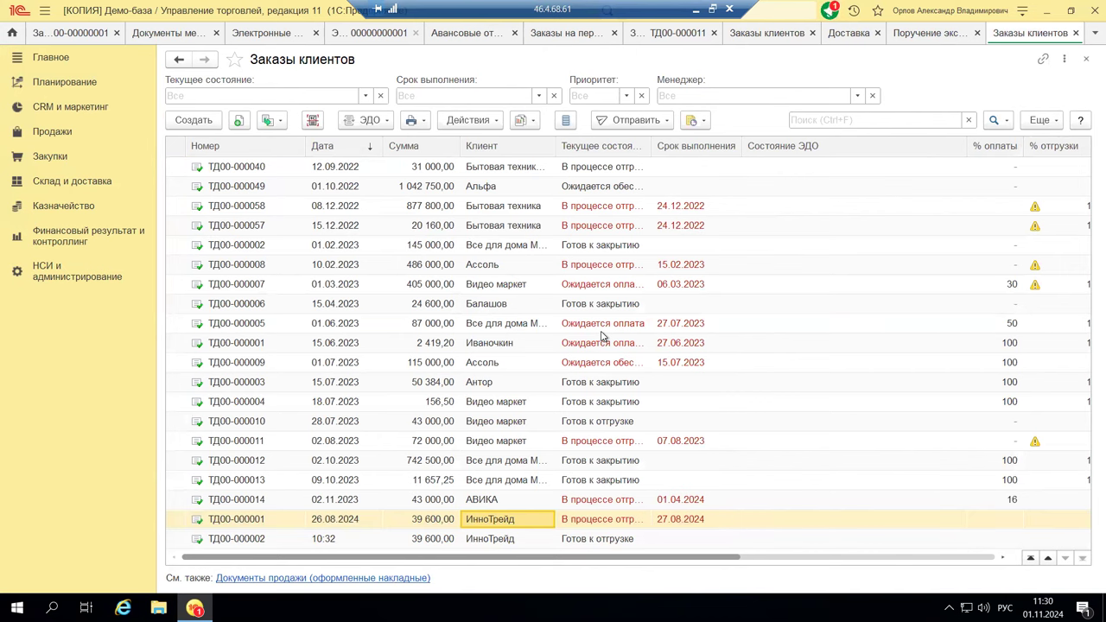
# Step: Open the Доставка workplace from the warehouse and delivery section and examine its delivery method filter options
pyautogui.click(87, 183)
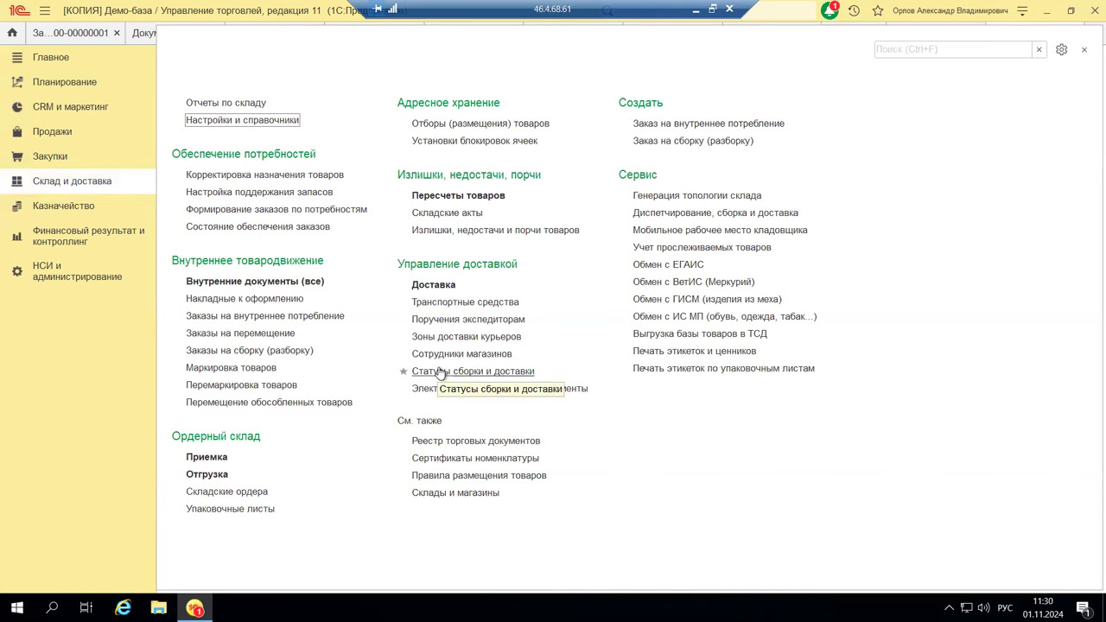
pyautogui.click(437, 286)
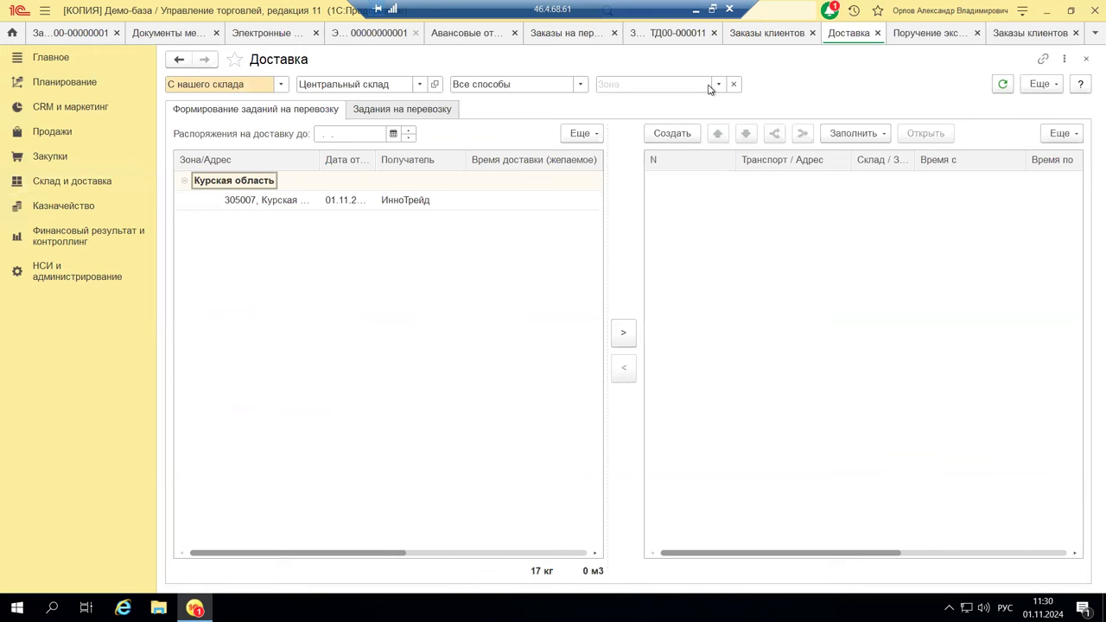
pyautogui.click(578, 85)
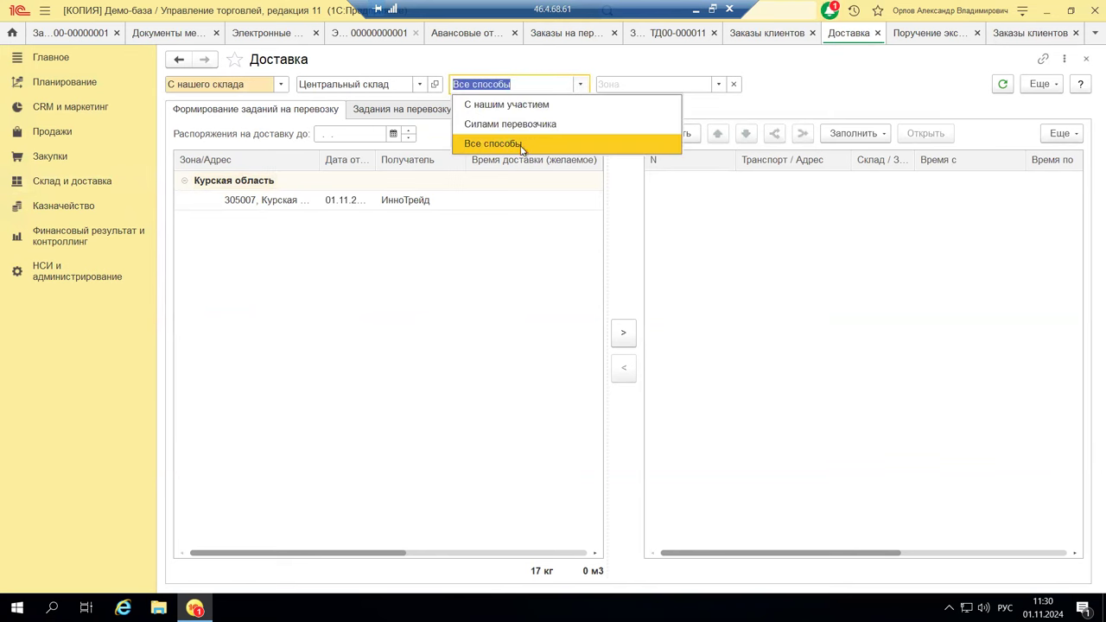
pyautogui.click(764, 93)
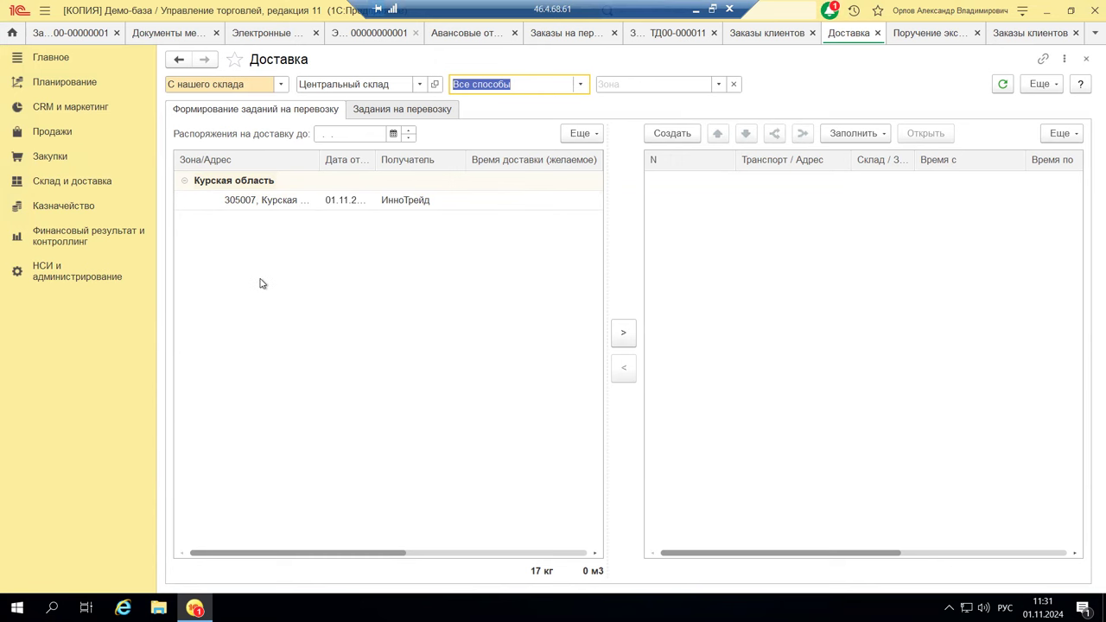
# Step: Examine the existing transport tasks (Задания на перевозку) and their statuses, comparing them with the delivery instructions used to form tasks
pyautogui.click(374, 112)
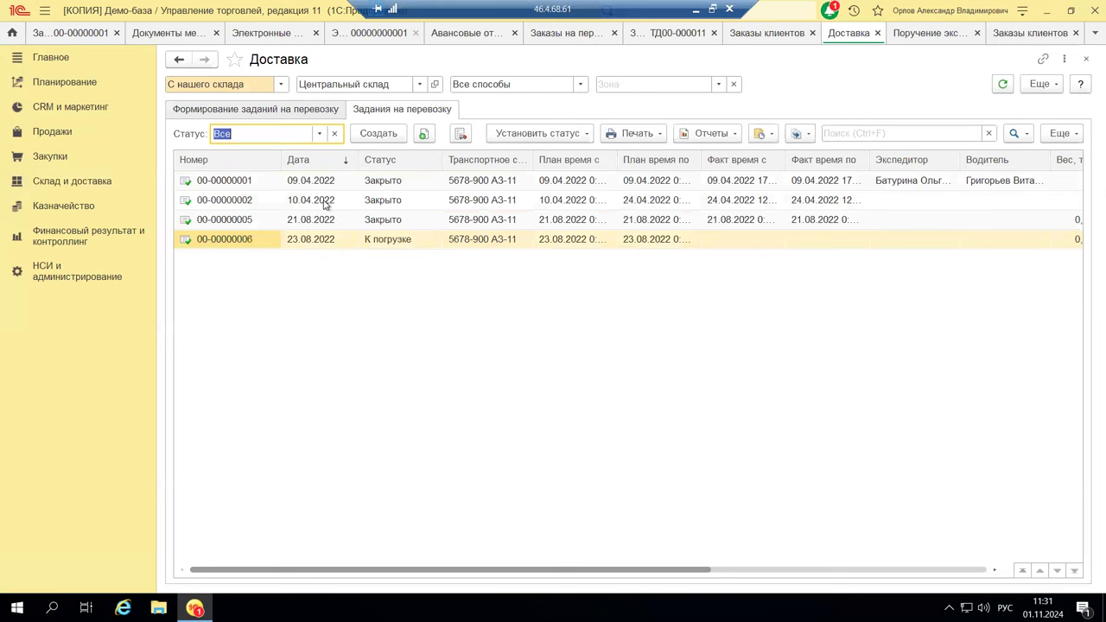
pyautogui.click(378, 183)
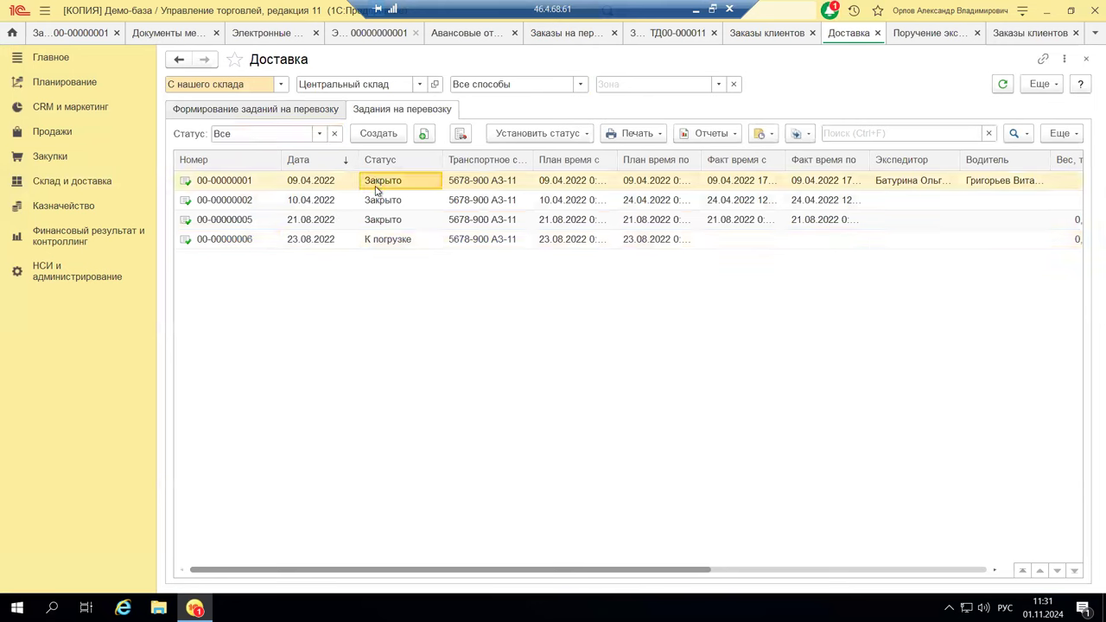
pyautogui.click(379, 200)
pyautogui.click(386, 224)
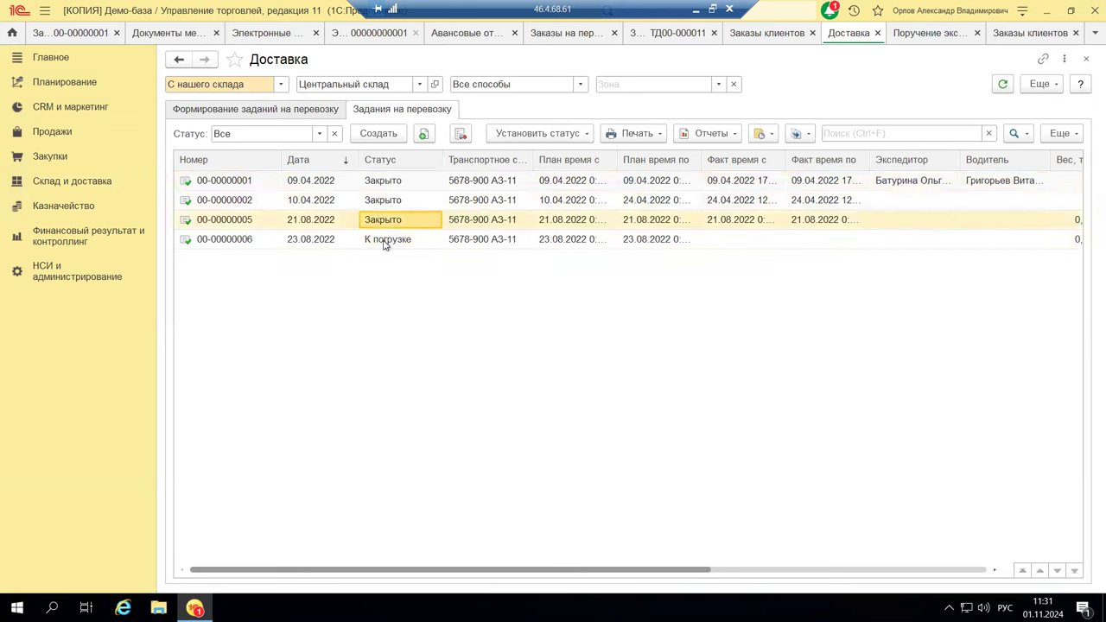
pyautogui.click(385, 245)
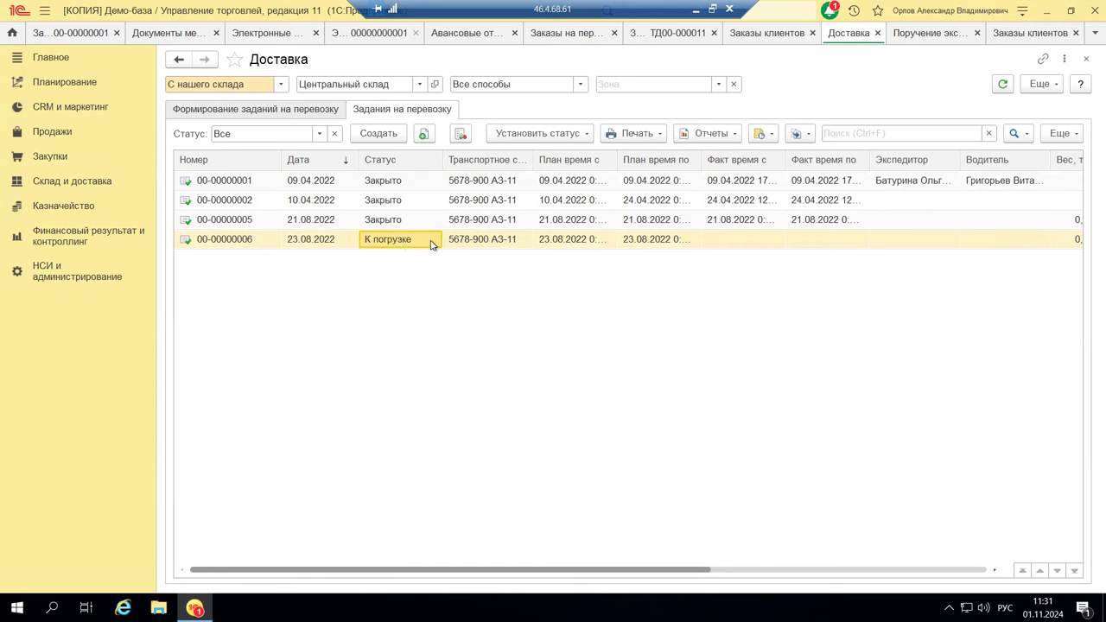
pyautogui.click(255, 111)
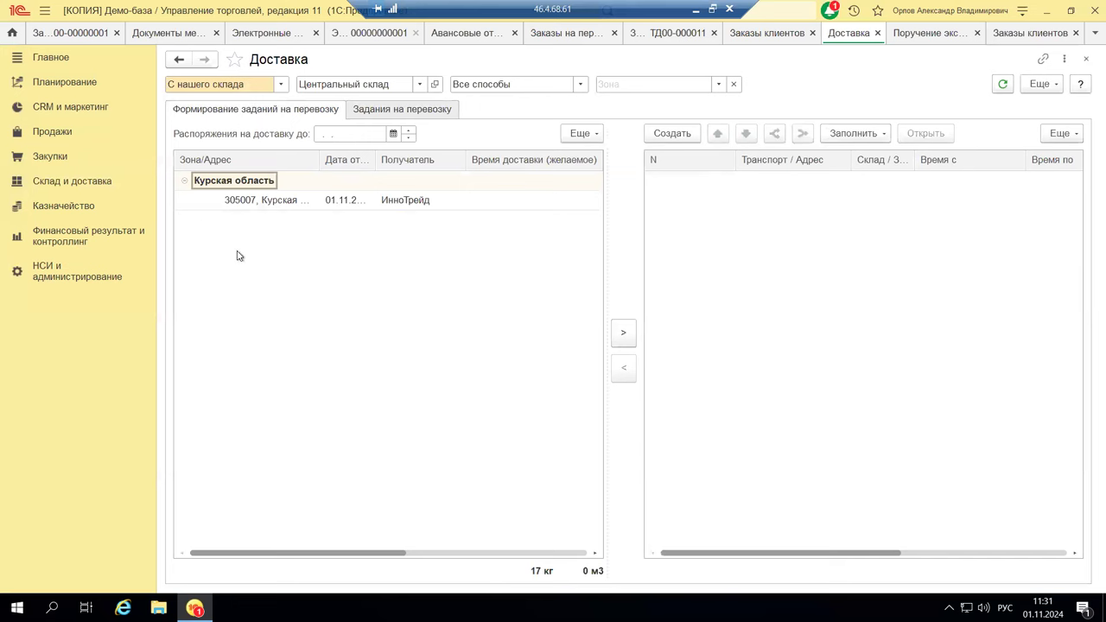
pyautogui.click(373, 110)
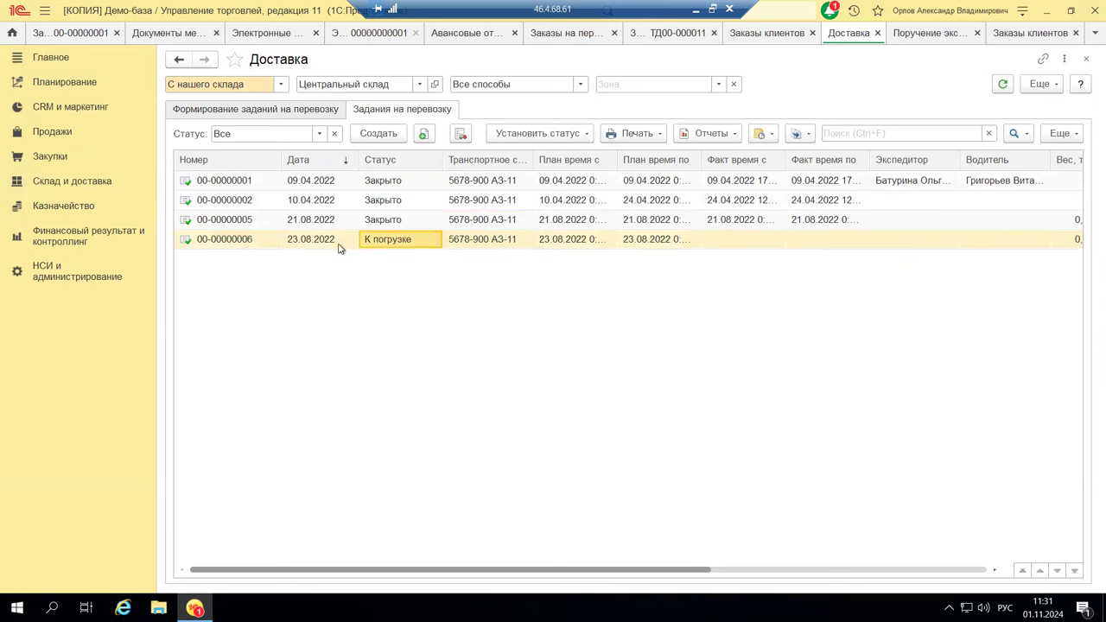
# Step: Open the transport task dated 23.08.2022 with status К погрузке and examine its main details and route
pyautogui.doubleClick(457, 239)
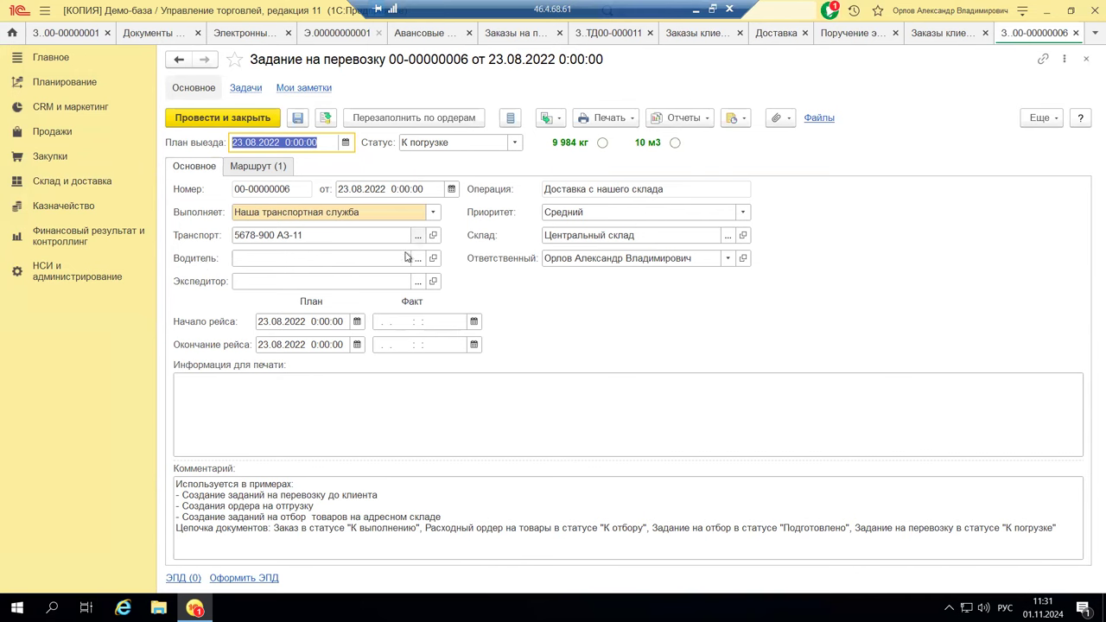
pyautogui.click(253, 167)
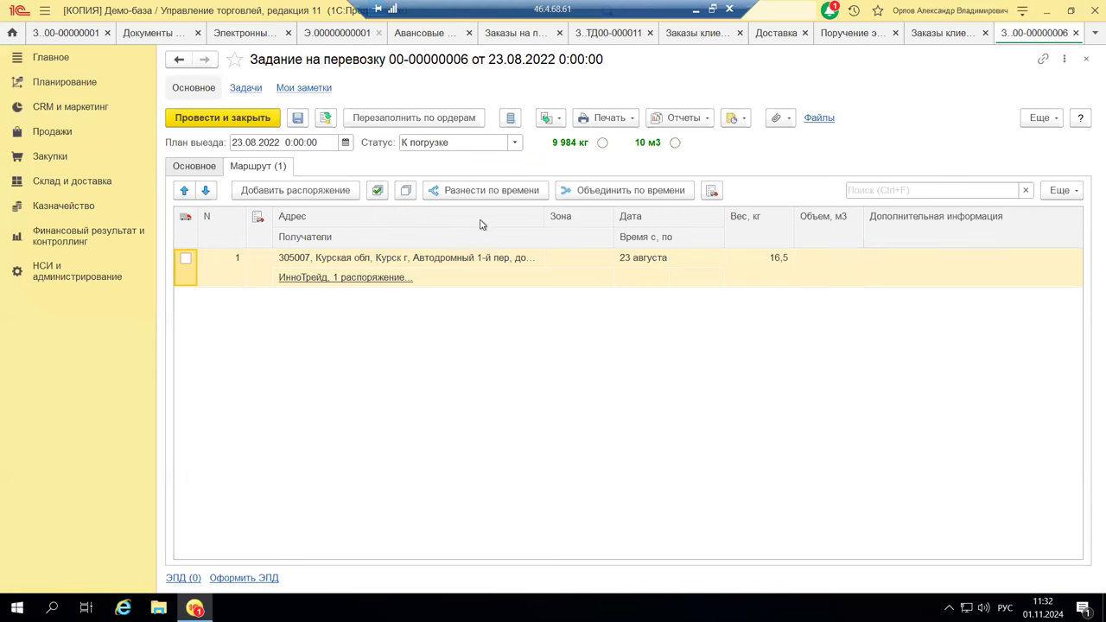
pyautogui.click(193, 167)
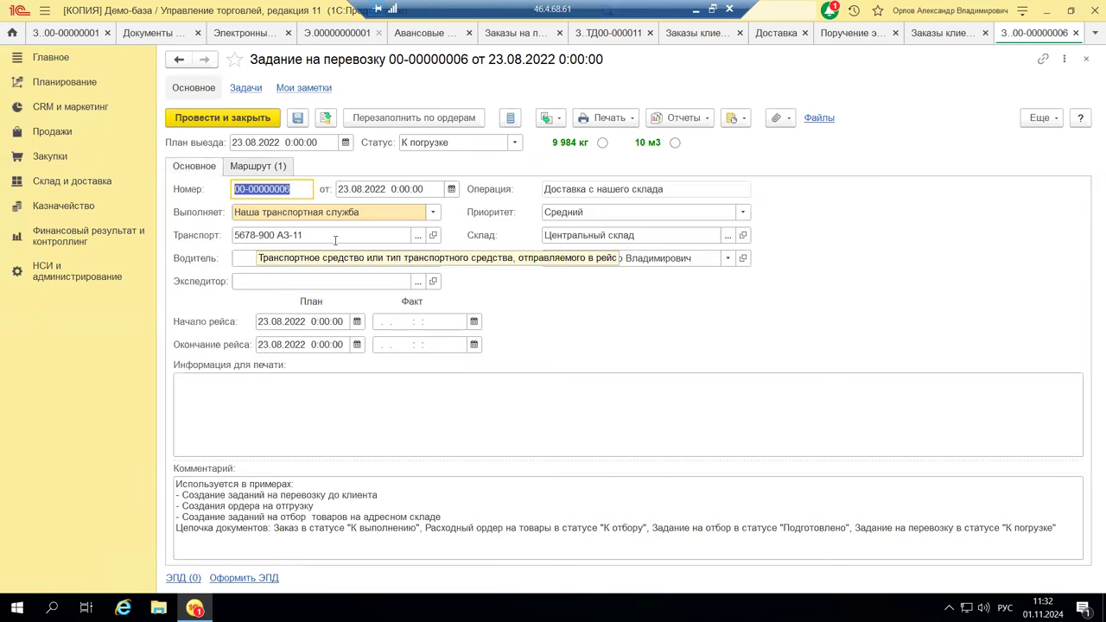
# Step: Examine the print forms available for the transport task, including Маршрутный лист and Транспортная накладная, and close the task
pyautogui.moveTo(558, 151)
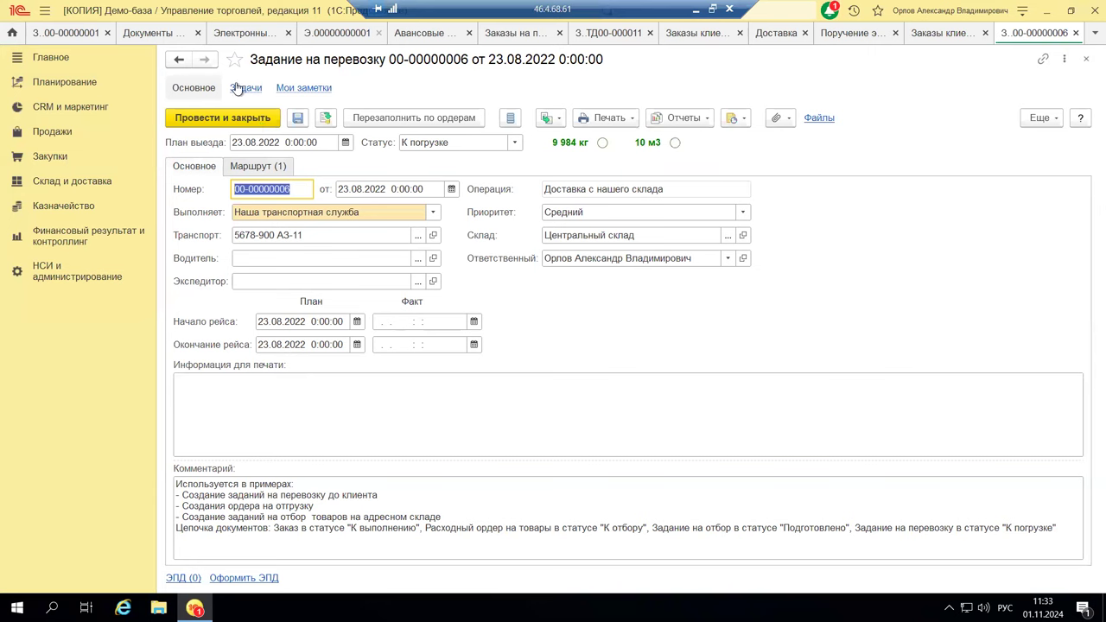
pyautogui.click(634, 119)
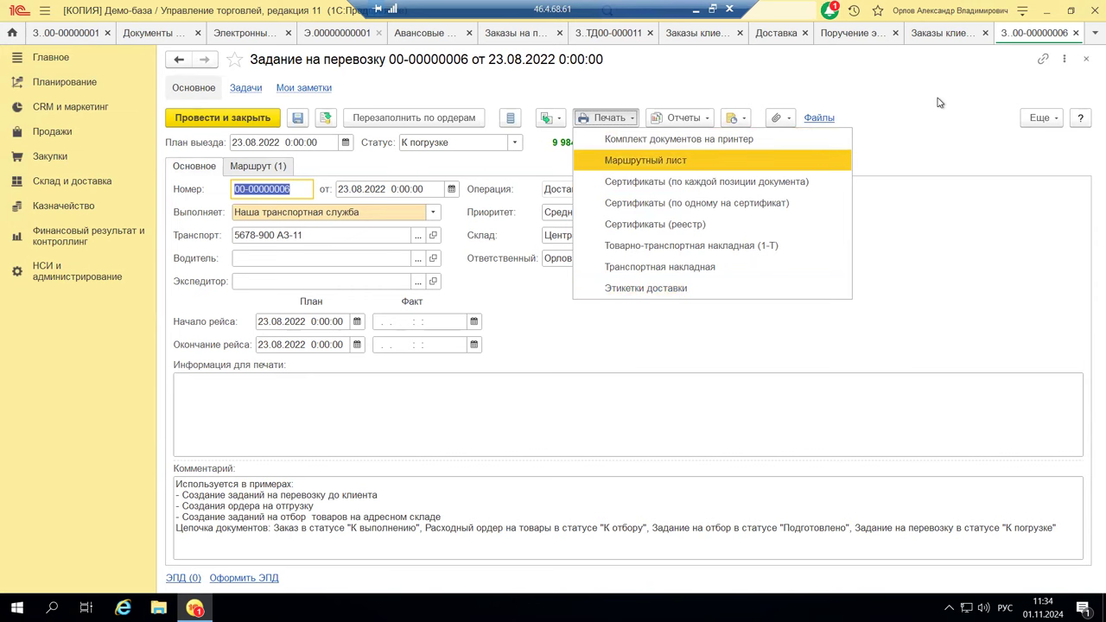
pyautogui.click(1030, 105)
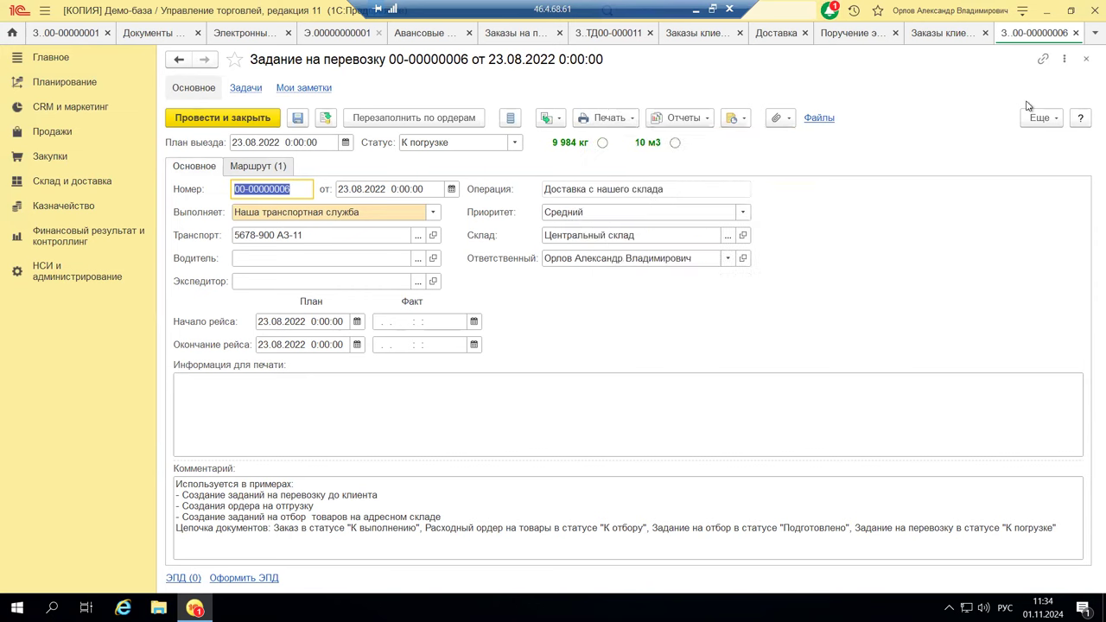
pyautogui.click(1087, 59)
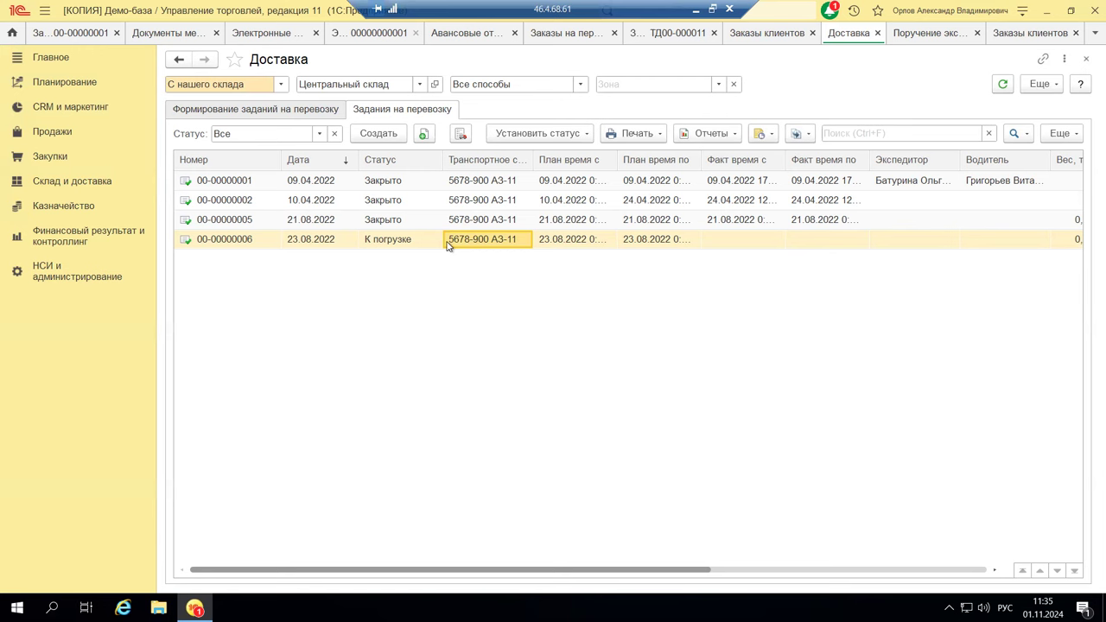
# Step: Review the sales, purchasing and warehouse section commands and open Электронные перевозочные документы from delivery management
pyautogui.click(48, 185)
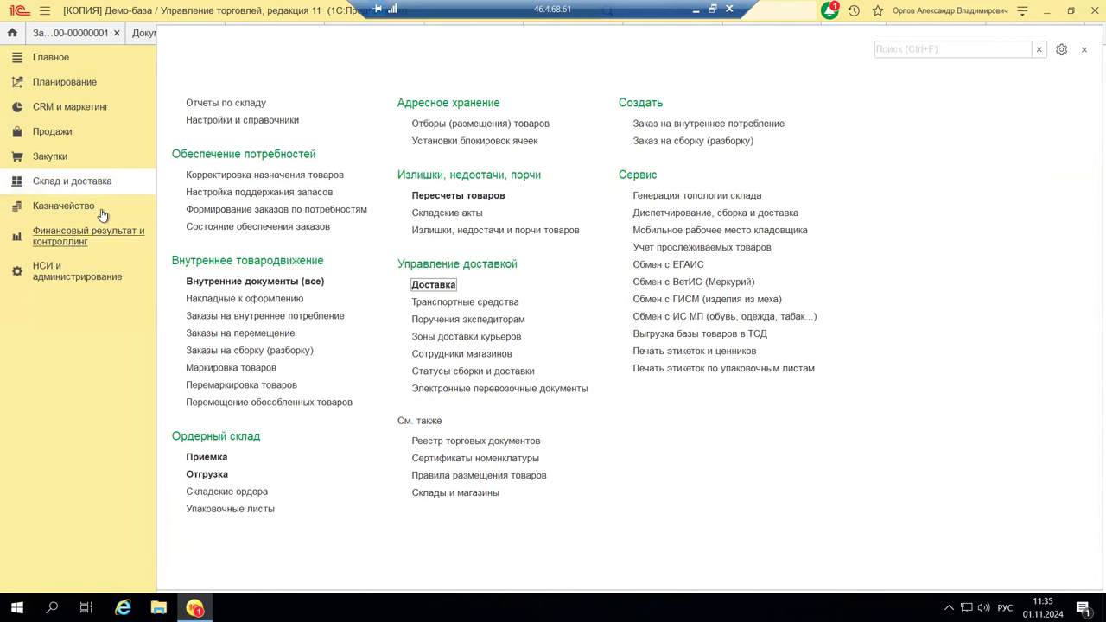
pyautogui.click(52, 132)
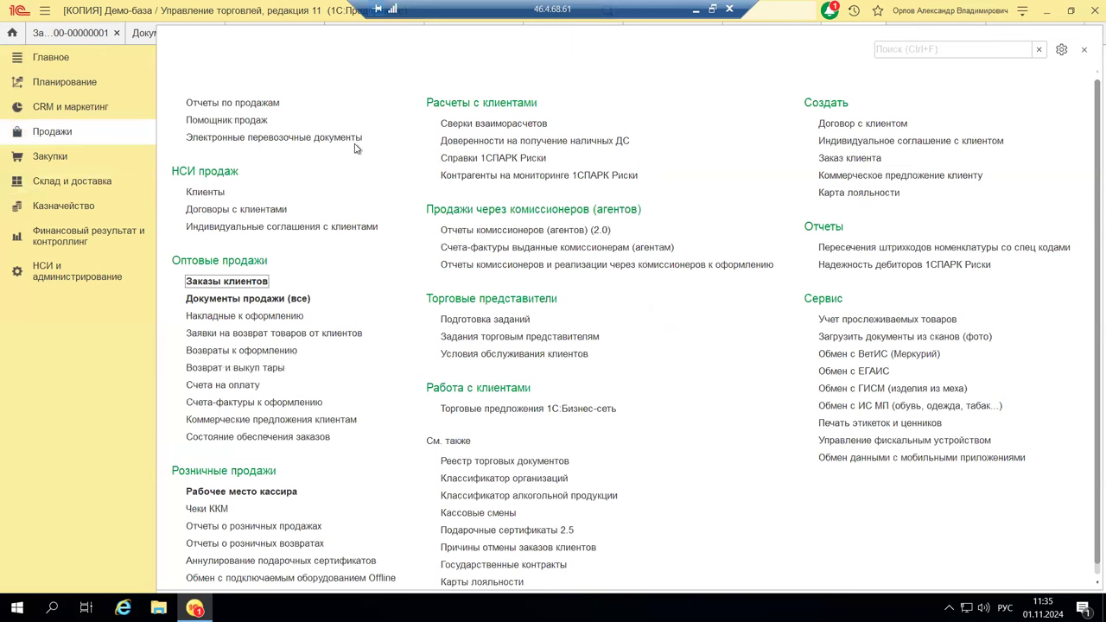
pyautogui.click(50, 156)
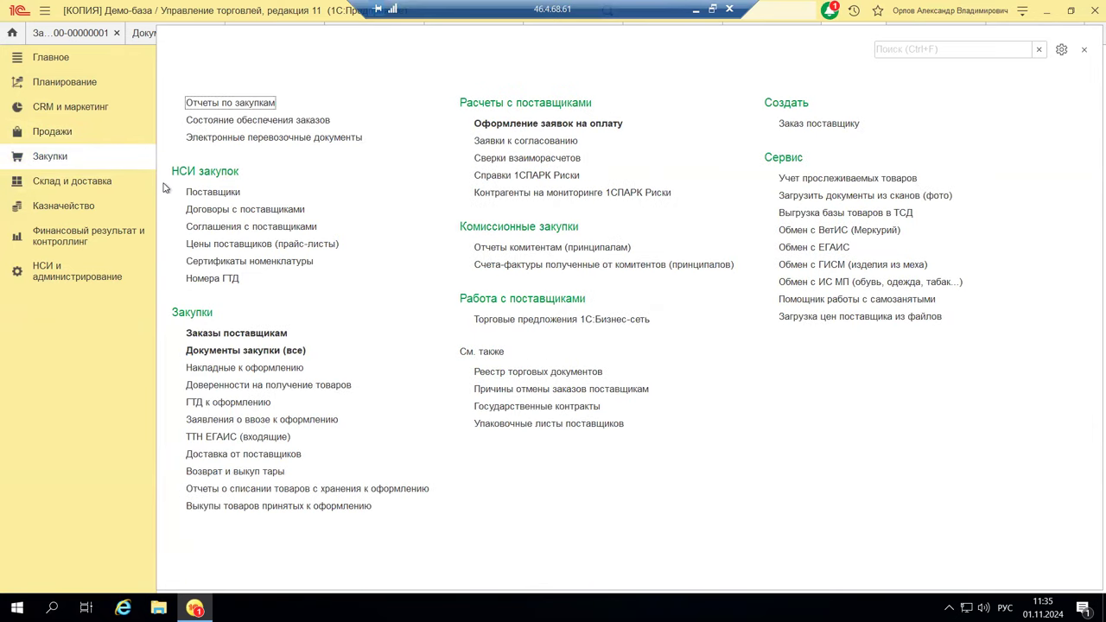
pyautogui.click(110, 187)
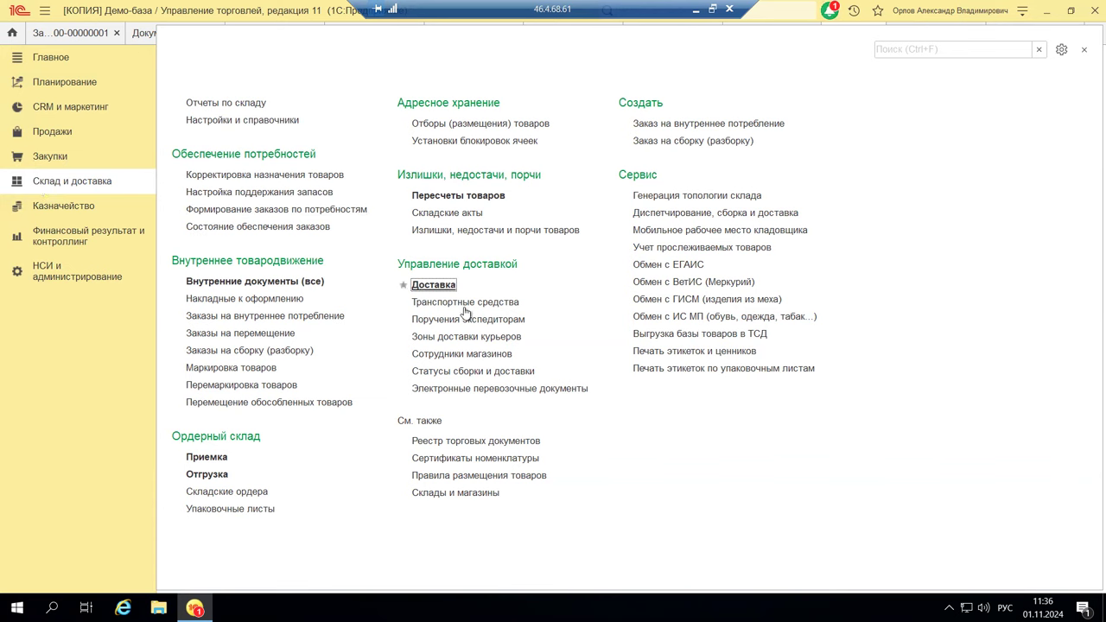
pyautogui.click(496, 389)
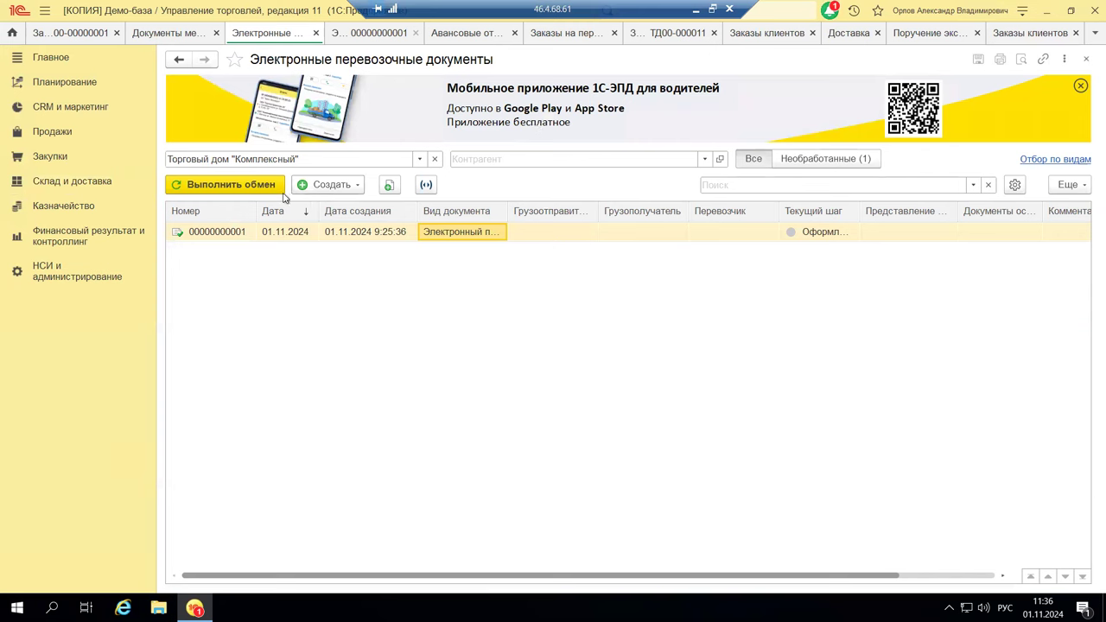
# Step: Create a new Электронный путевой лист from the list of electronic transport documents
pyautogui.click(190, 188)
pyautogui.click(338, 188)
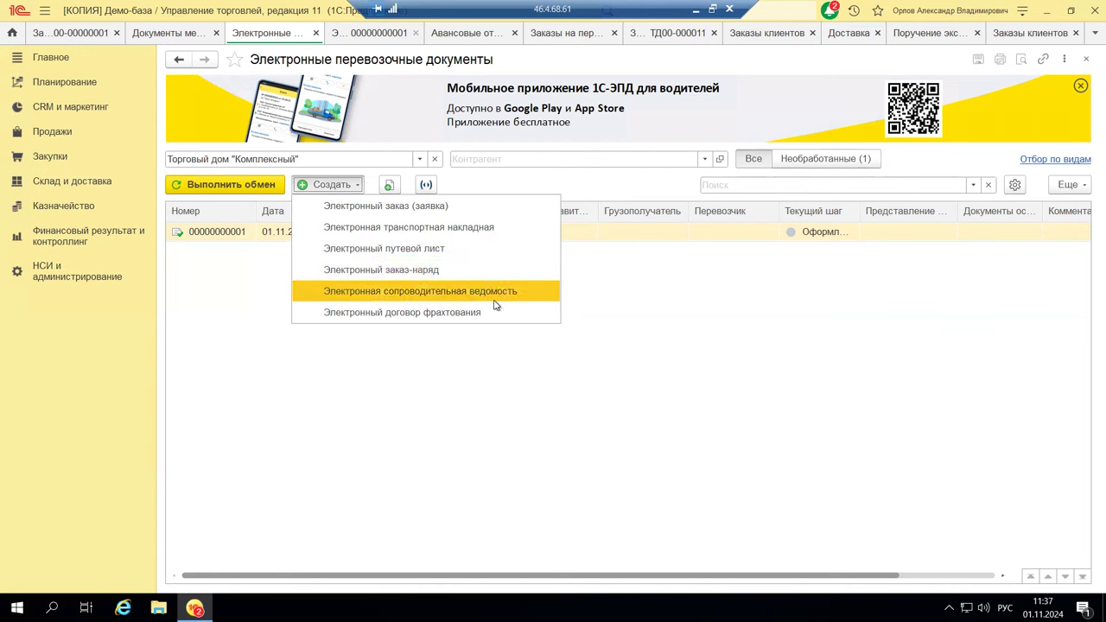
pyautogui.click(449, 251)
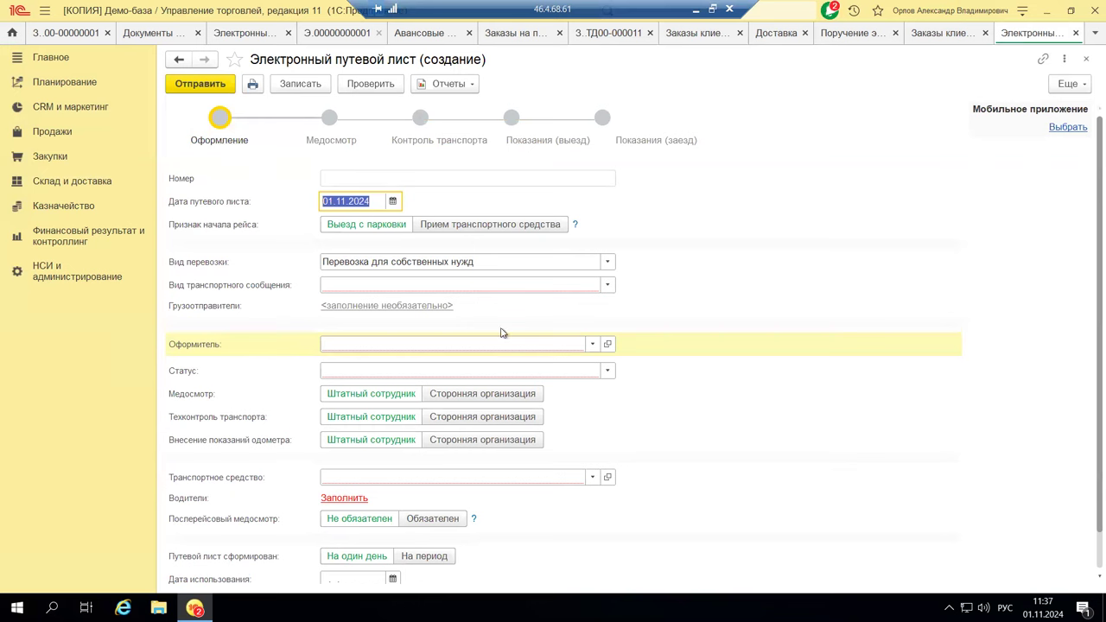
# Step: Set the waybill's transport service type to Междугородное, Оформитель to Торговый дом "Комплексный" and Статус to Собственник транспортного средства
pyautogui.click(604, 285)
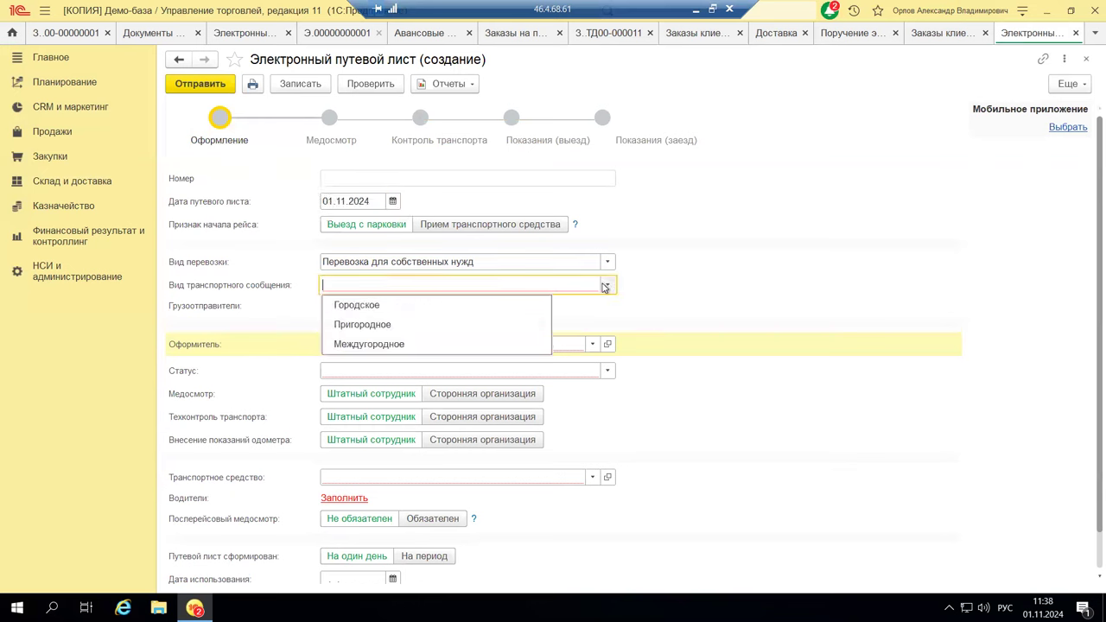
pyautogui.click(396, 346)
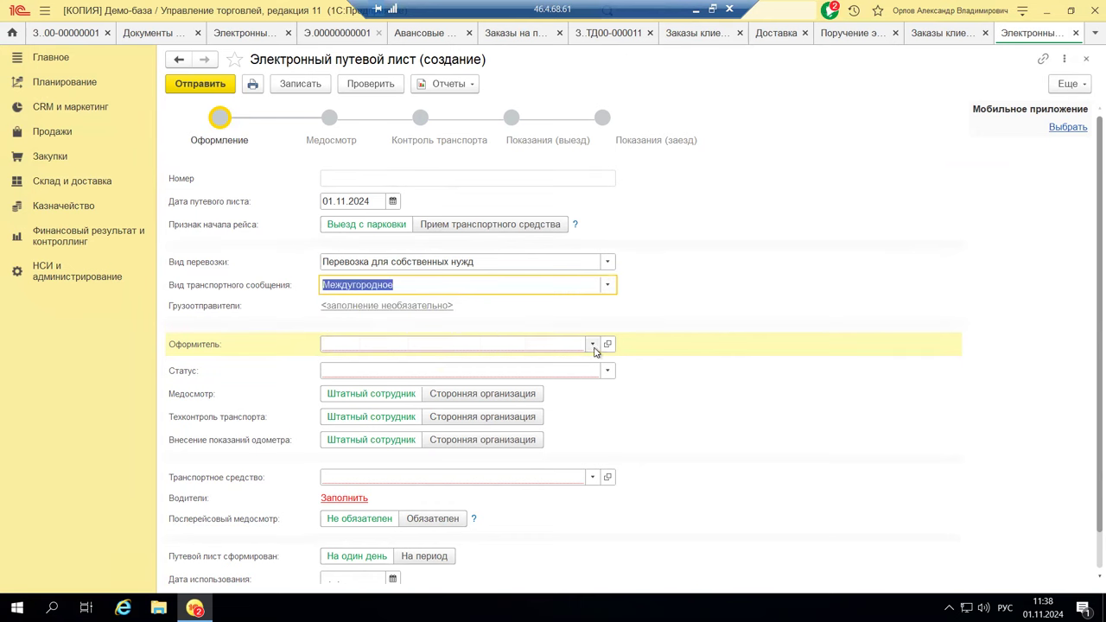
pyautogui.click(593, 350)
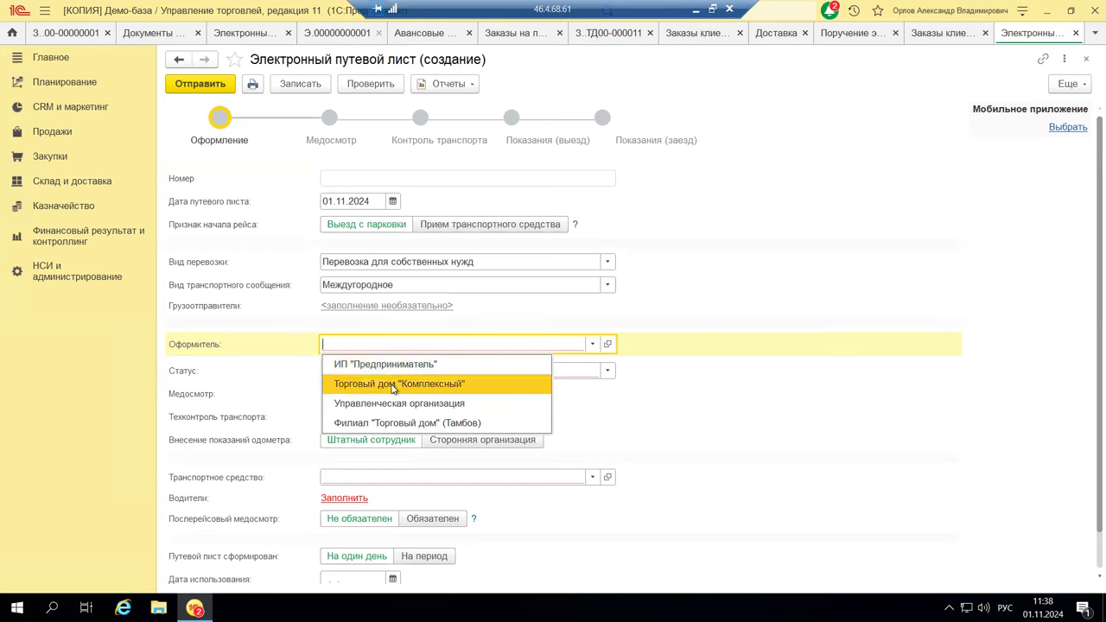
pyautogui.click(393, 385)
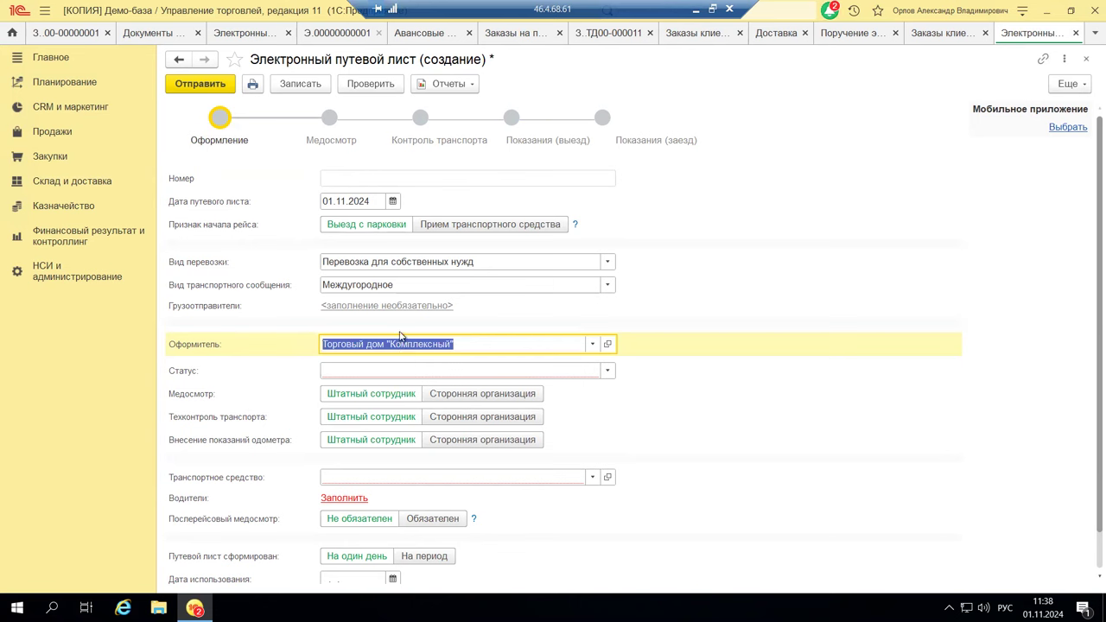
pyautogui.click(609, 370)
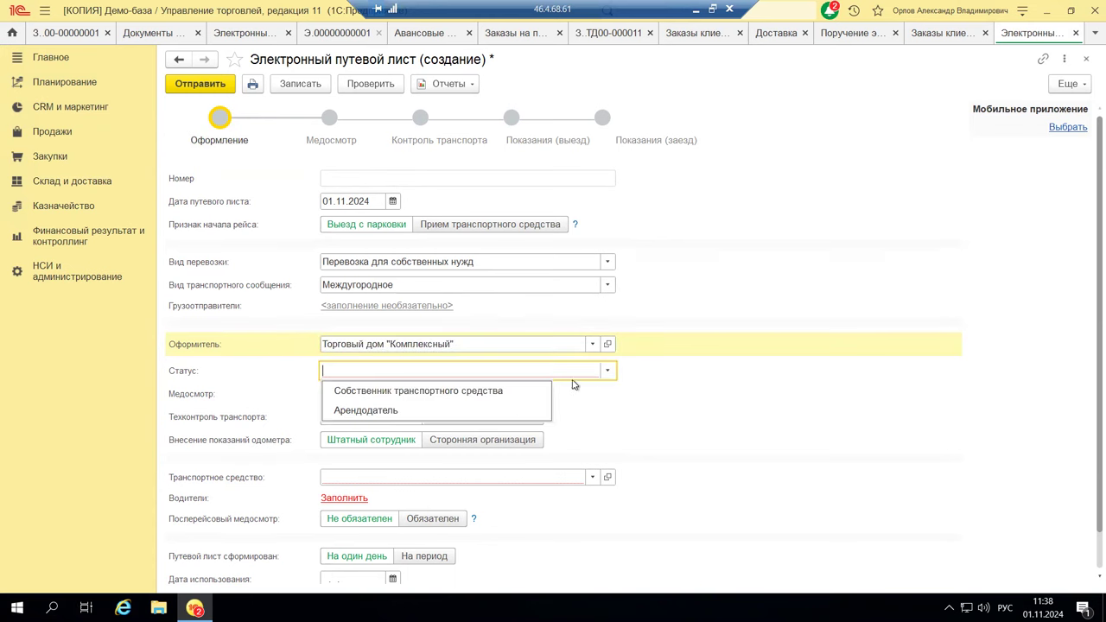
pyautogui.click(385, 395)
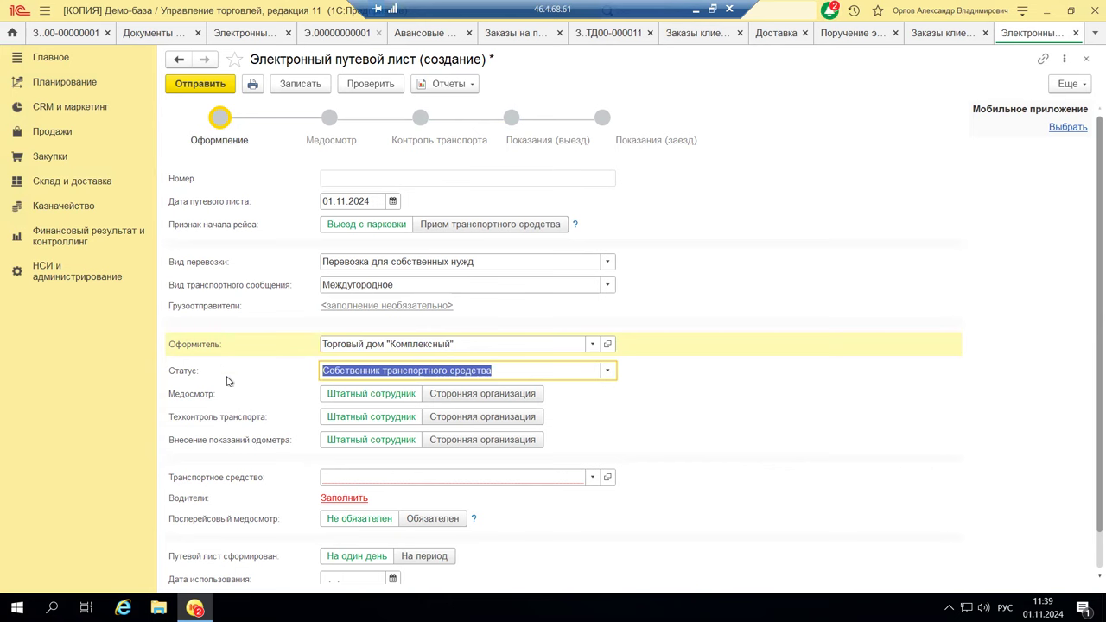
# Step: Try Сторонняя организация for Медосмотр, view the counterparty list without choosing, and return the option to Штатный сотрудник
pyautogui.click(447, 396)
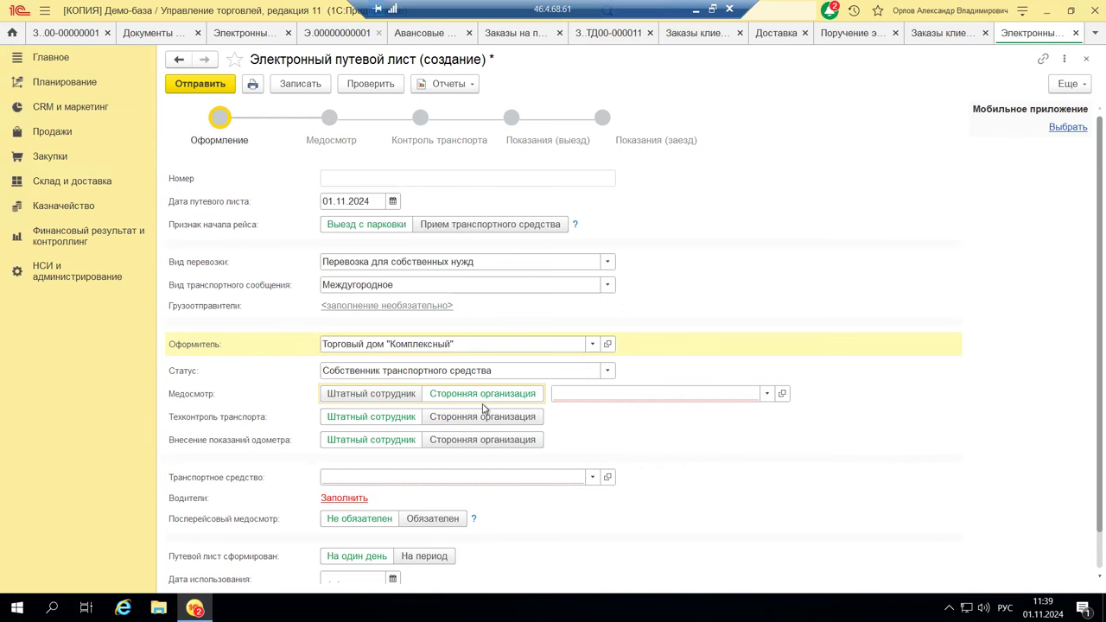
pyautogui.click(766, 395)
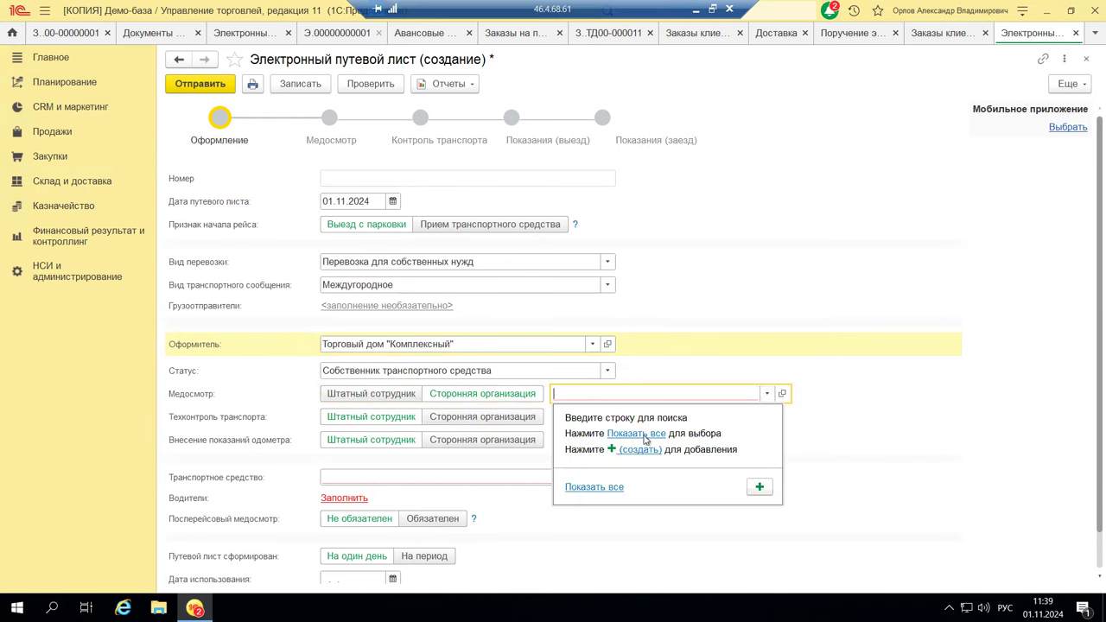
pyautogui.click(645, 436)
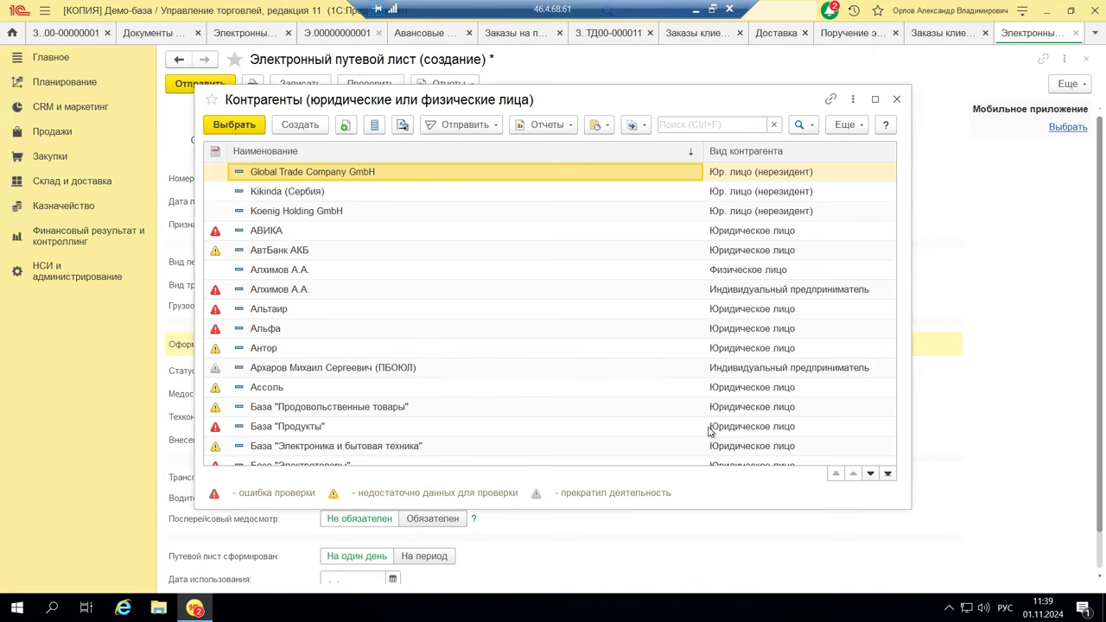
pyautogui.click(896, 98)
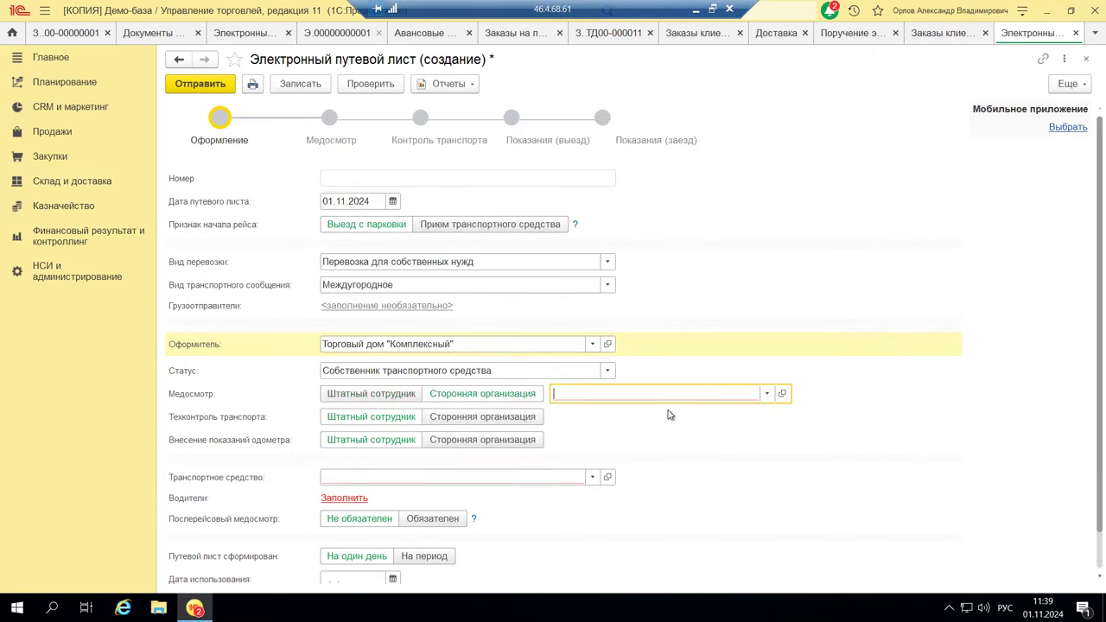
pyautogui.click(344, 395)
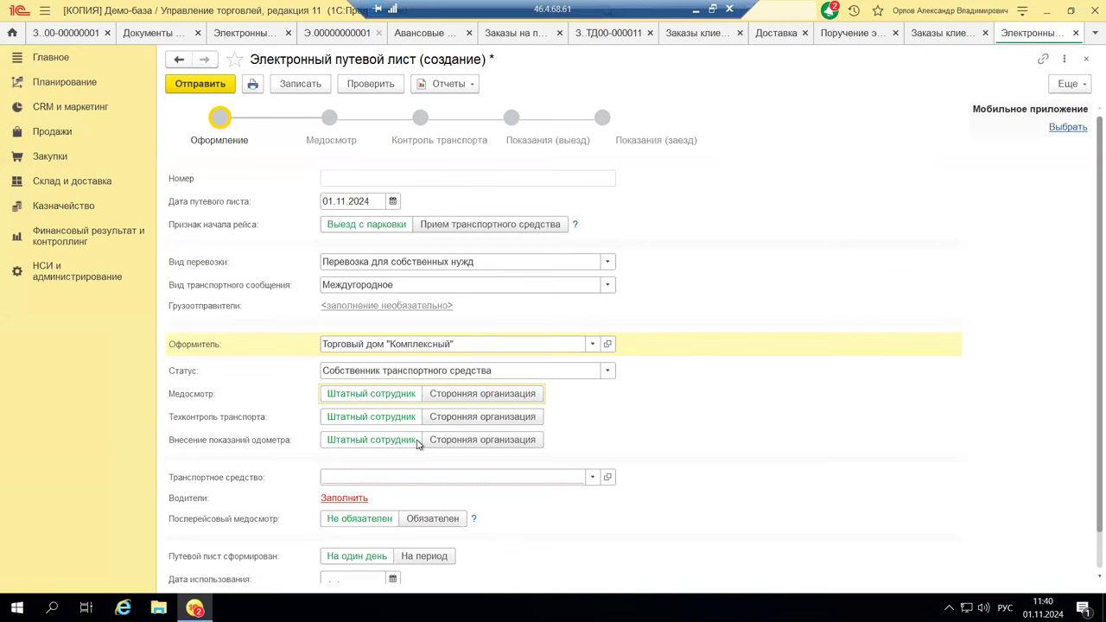
# Step: Select the Газель (Грузовой фургон) from the vehicle list as the waybill's Транспортное средство
pyautogui.click(593, 478)
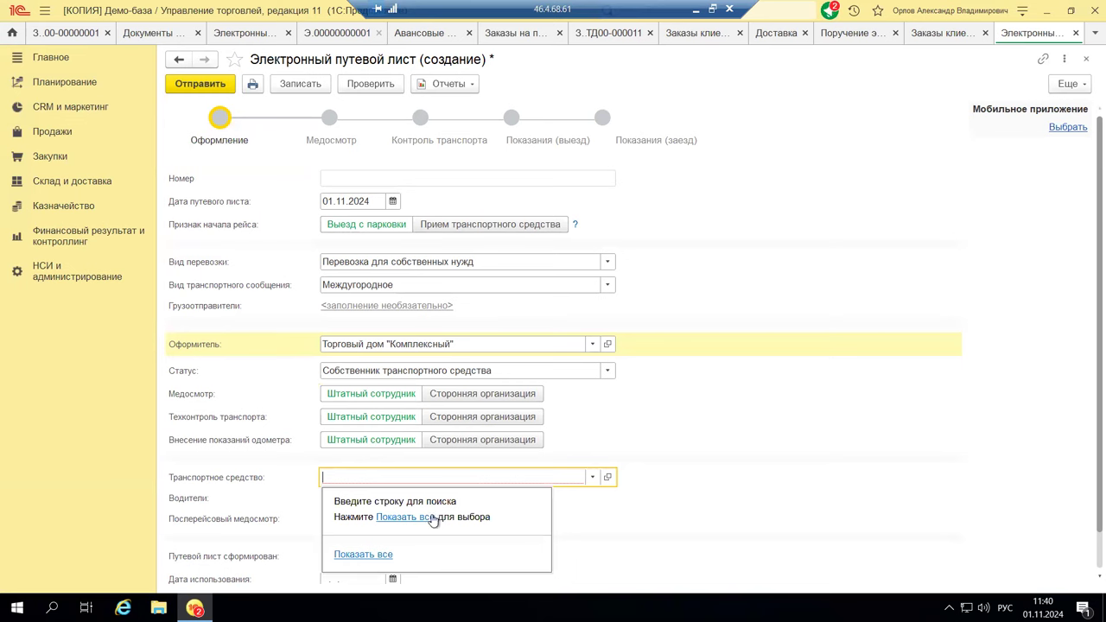
pyautogui.click(423, 518)
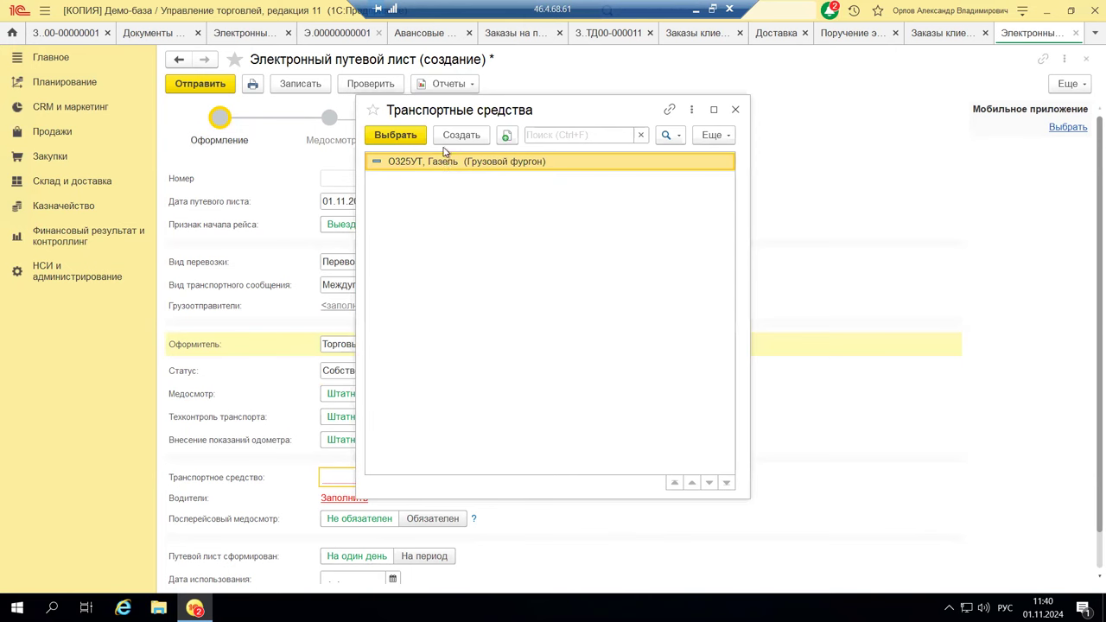
pyautogui.click(395, 135)
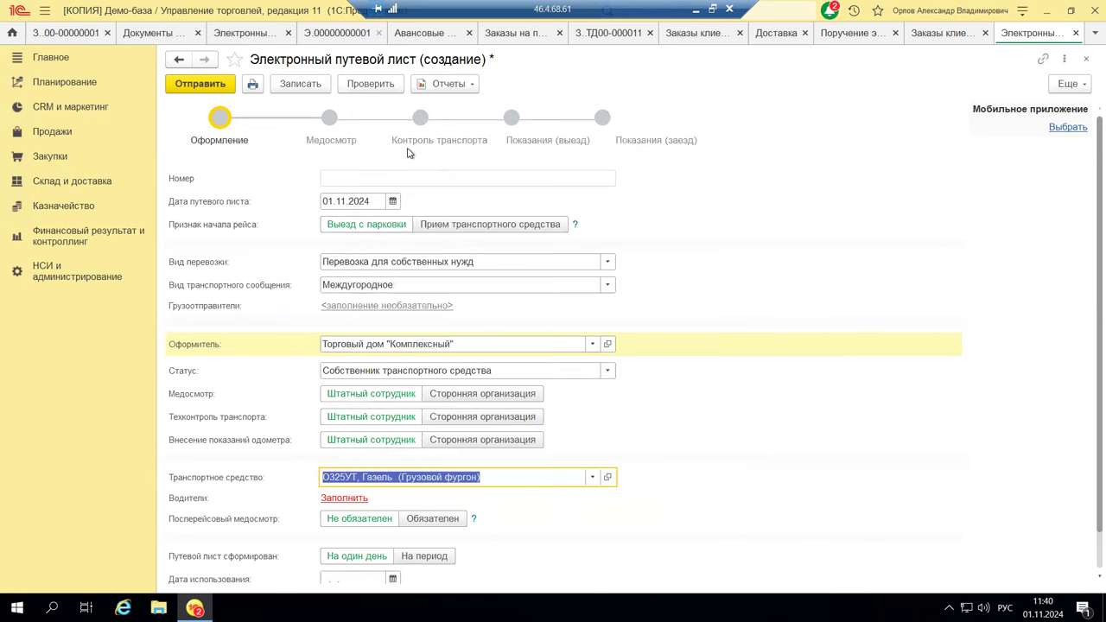
# Step: Open the vehicle's detail form, examine its type, make, model and trailer fields, and close it unchanged
pyautogui.click(606, 478)
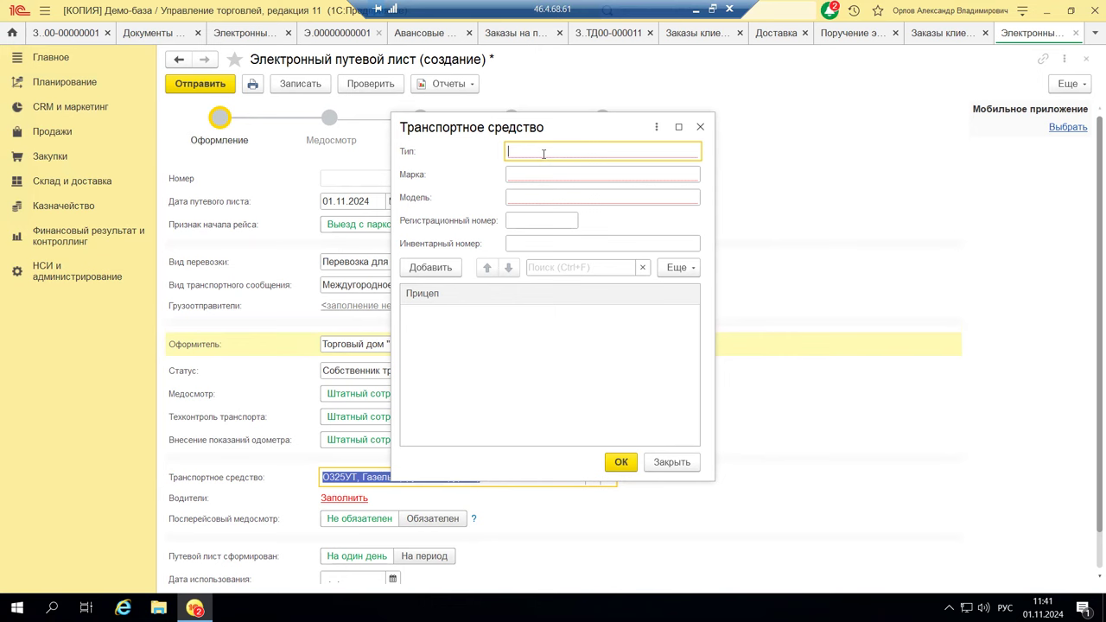
pyautogui.click(534, 175)
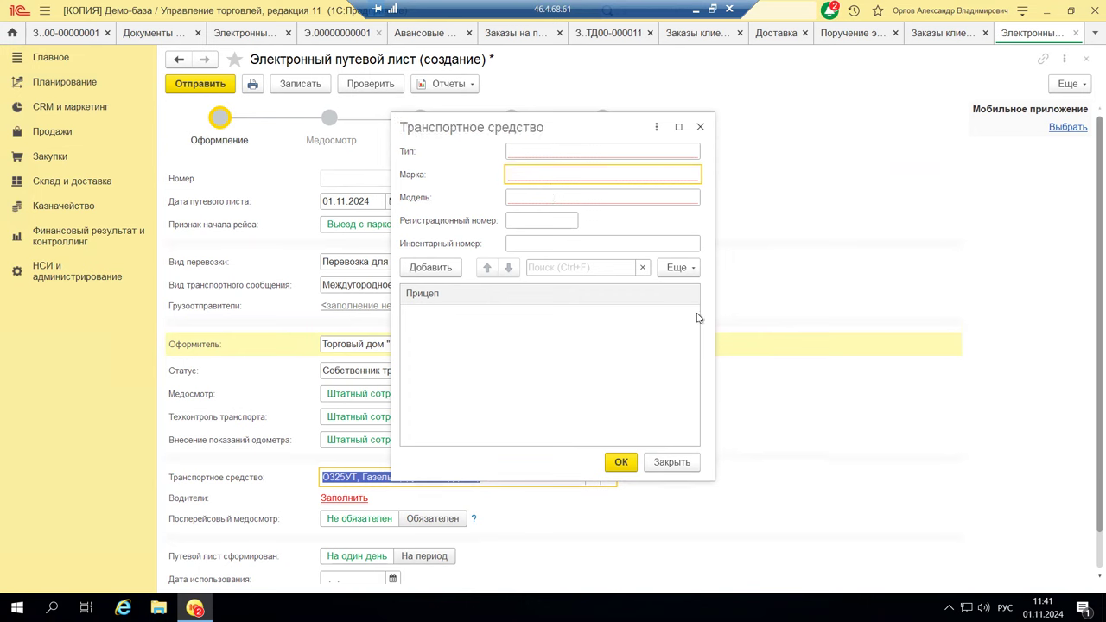
pyautogui.click(700, 127)
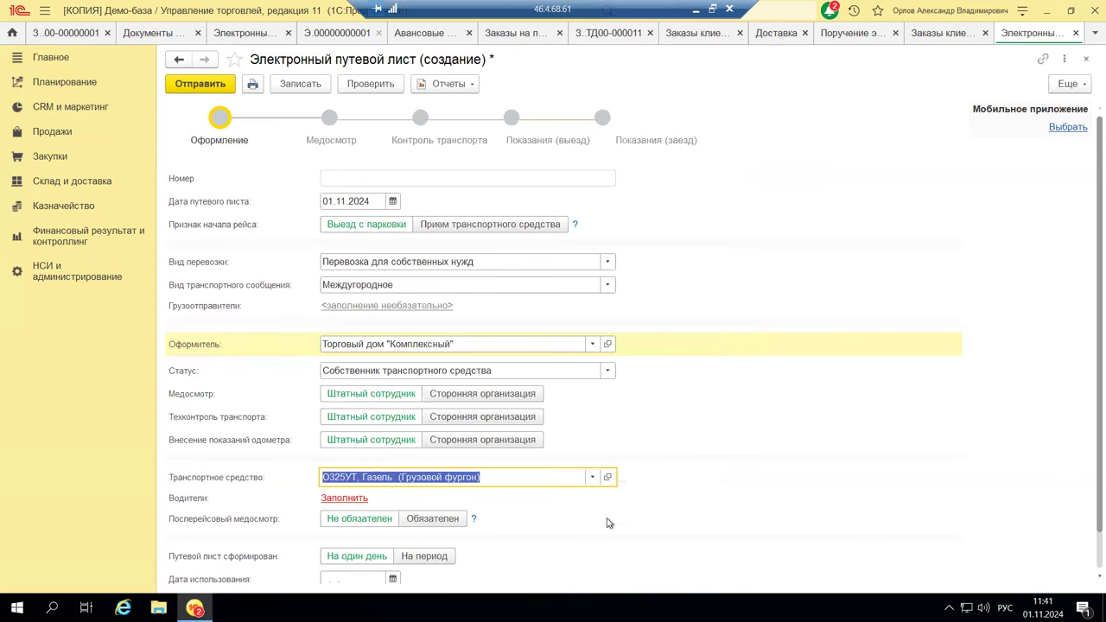
# Step: Try adding a row to the waybill's Водители list and close the list without saving
pyautogui.click(343, 499)
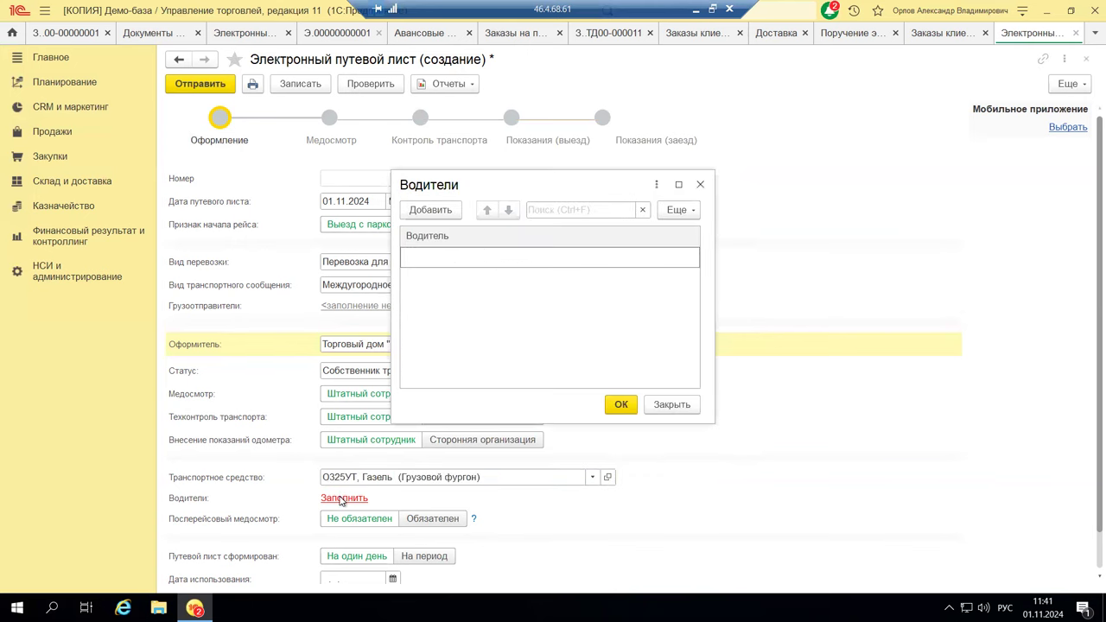
pyautogui.click(451, 213)
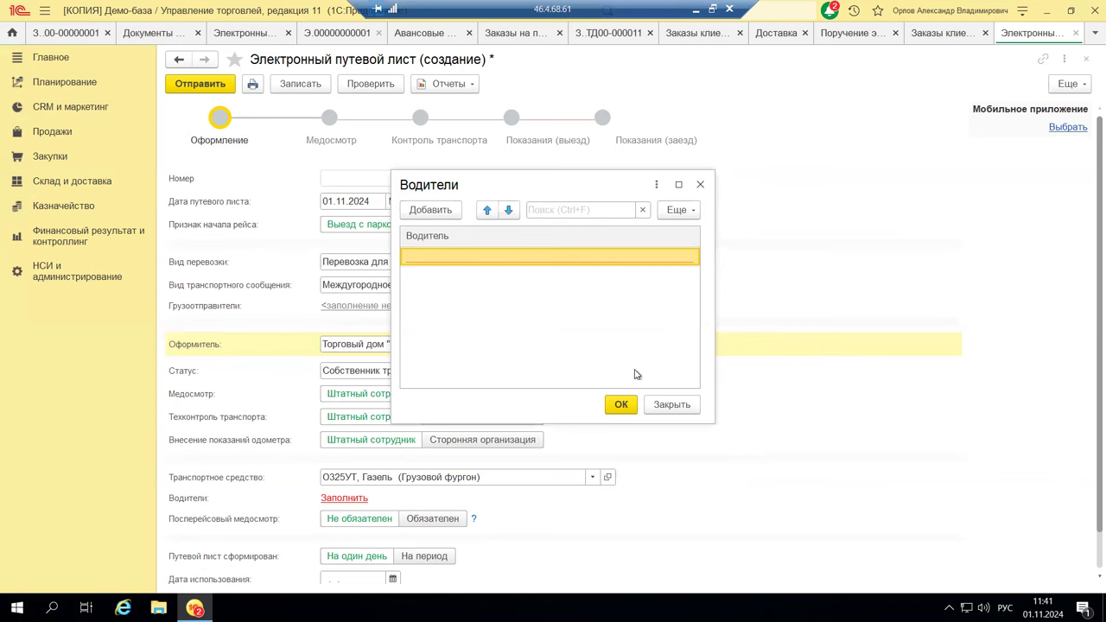
pyautogui.click(701, 184)
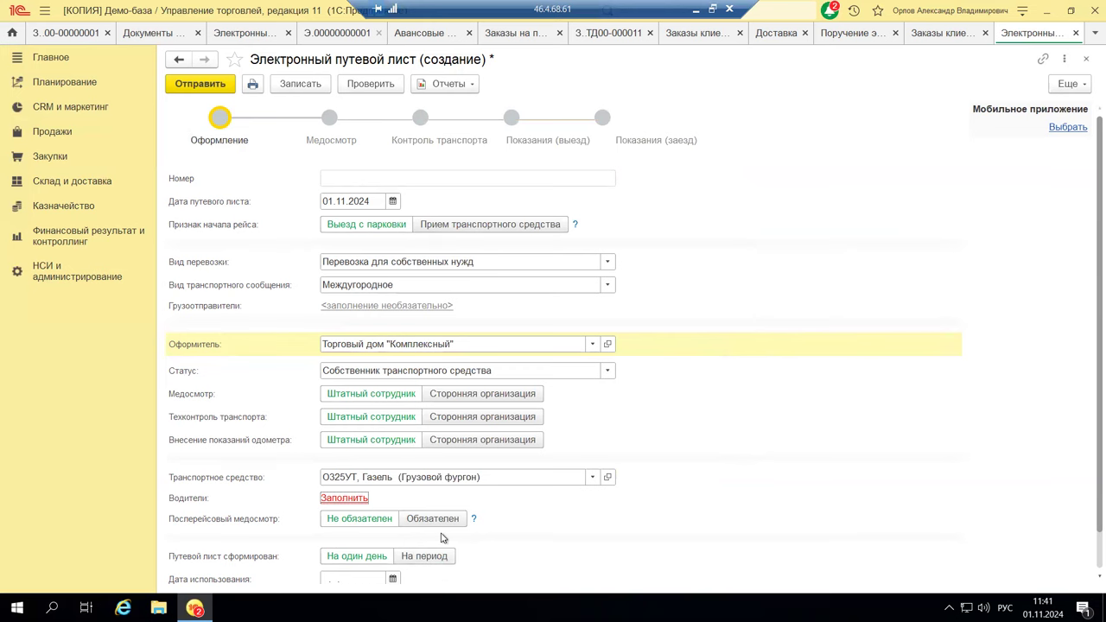
# Step: Set Послерейсовый медосмотр to Обязателен and choose На период for the waybill's validity
pyautogui.scroll(-1, 441, 537)
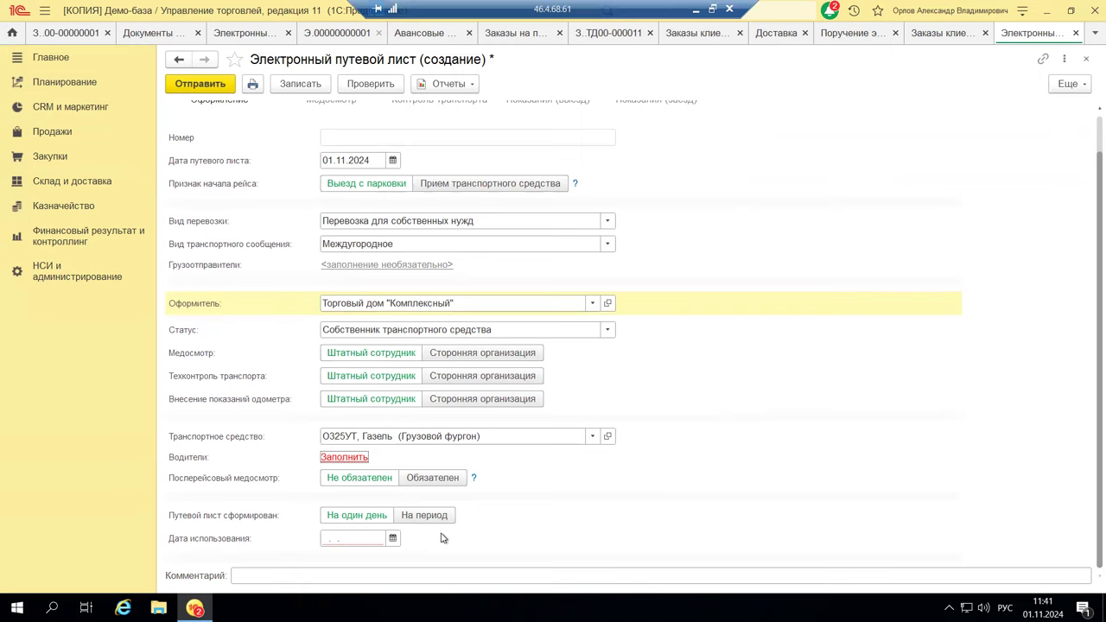
pyautogui.scroll(1, 441, 538)
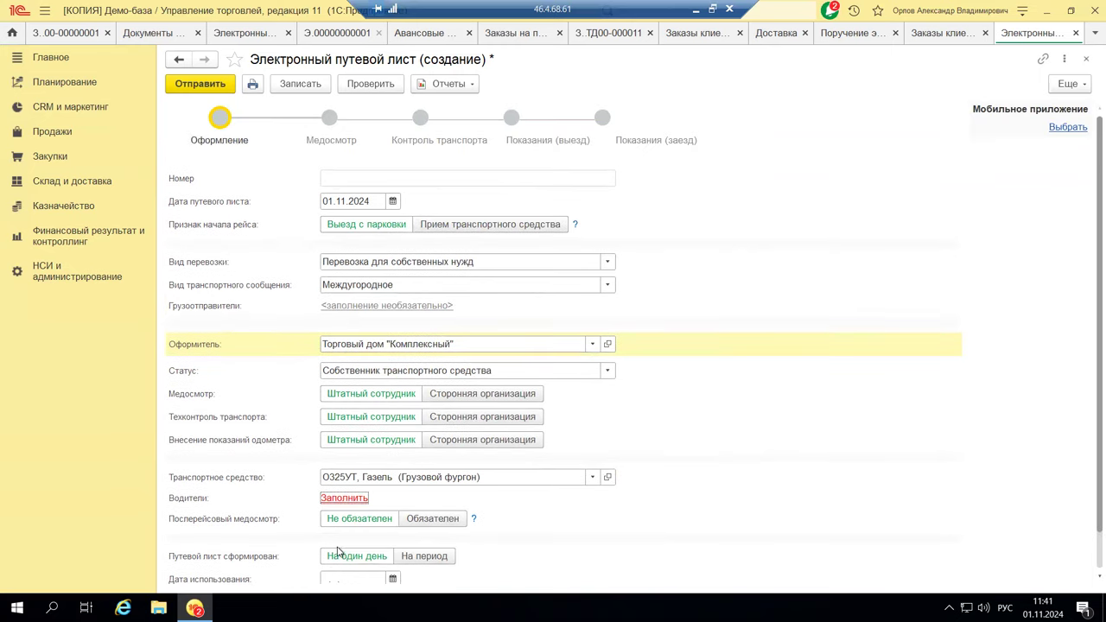
pyautogui.click(412, 521)
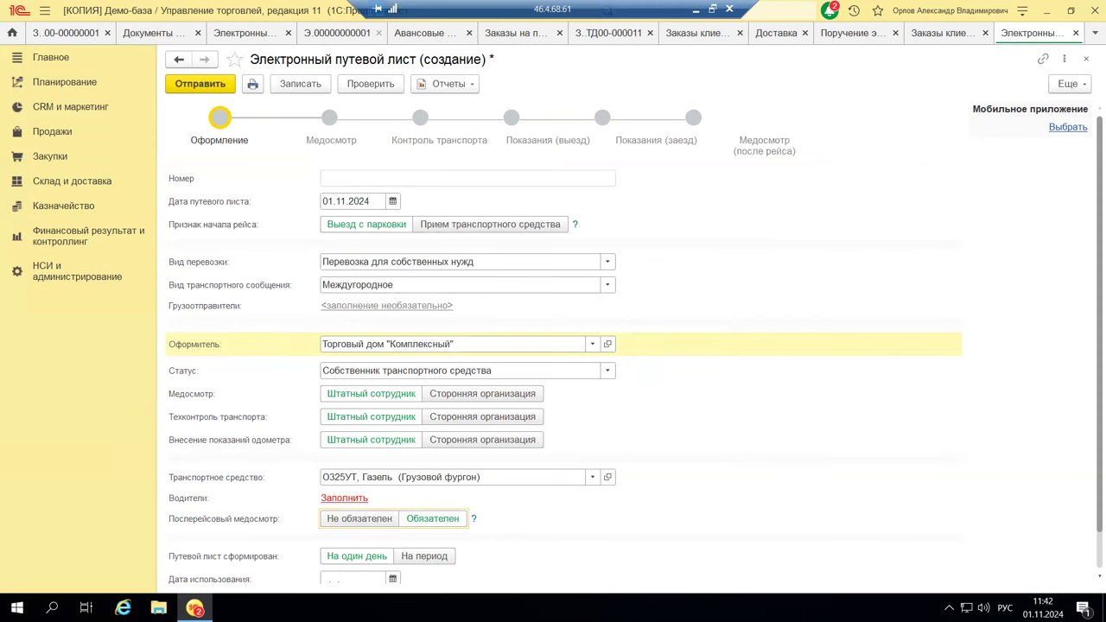
pyautogui.click(412, 556)
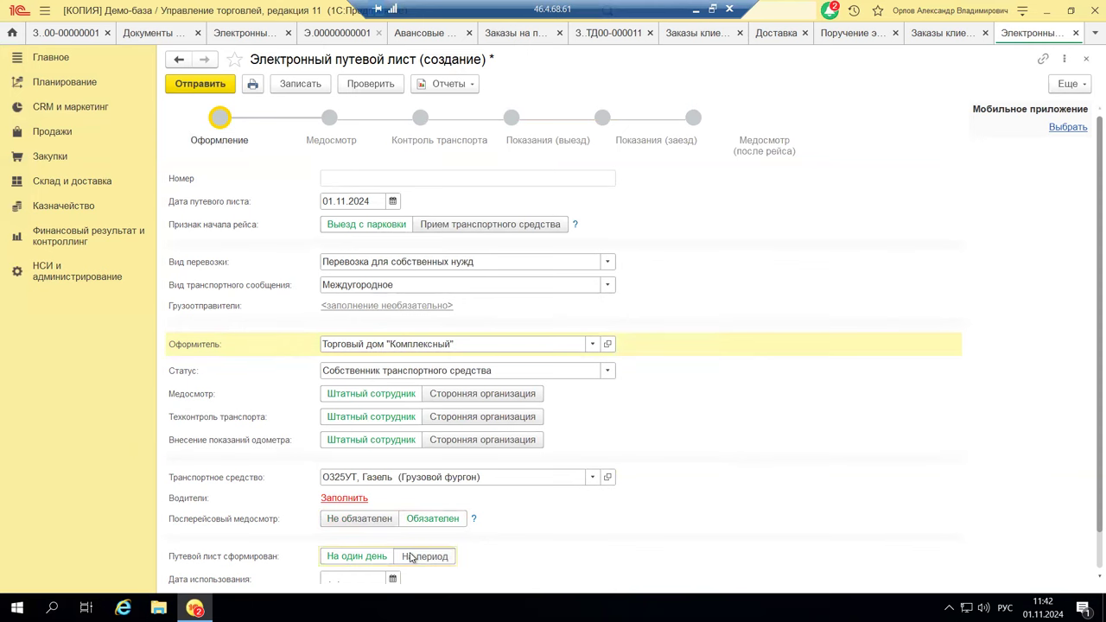
# Step: Examine the waybill's start and end date fields for period use, and close the new waybill without saving it
pyautogui.scroll(-2, 408, 576)
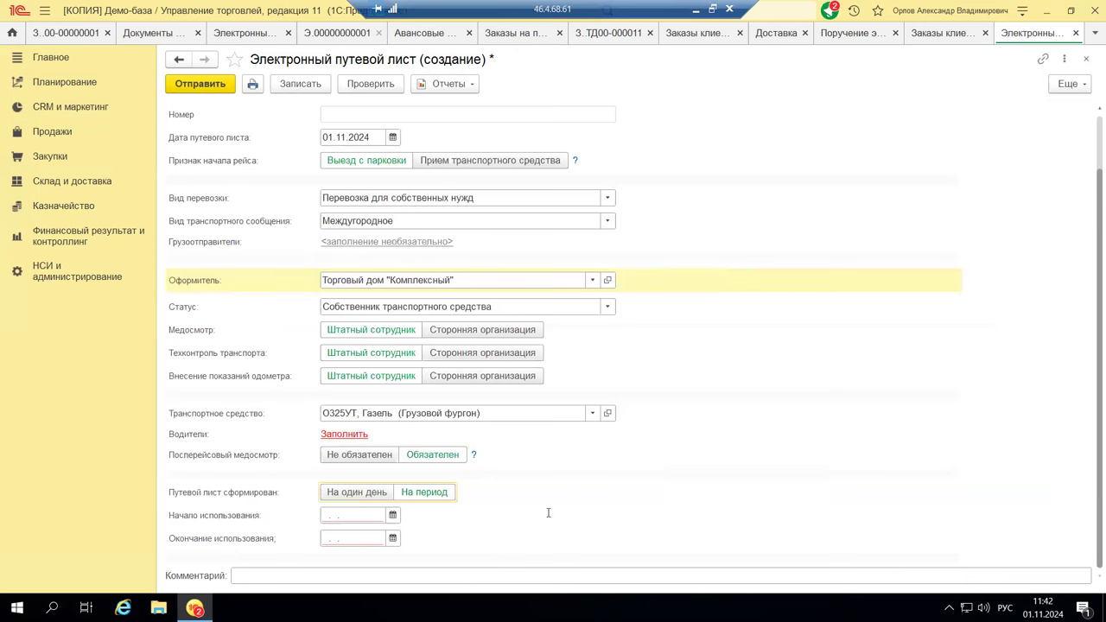
pyautogui.click(1087, 59)
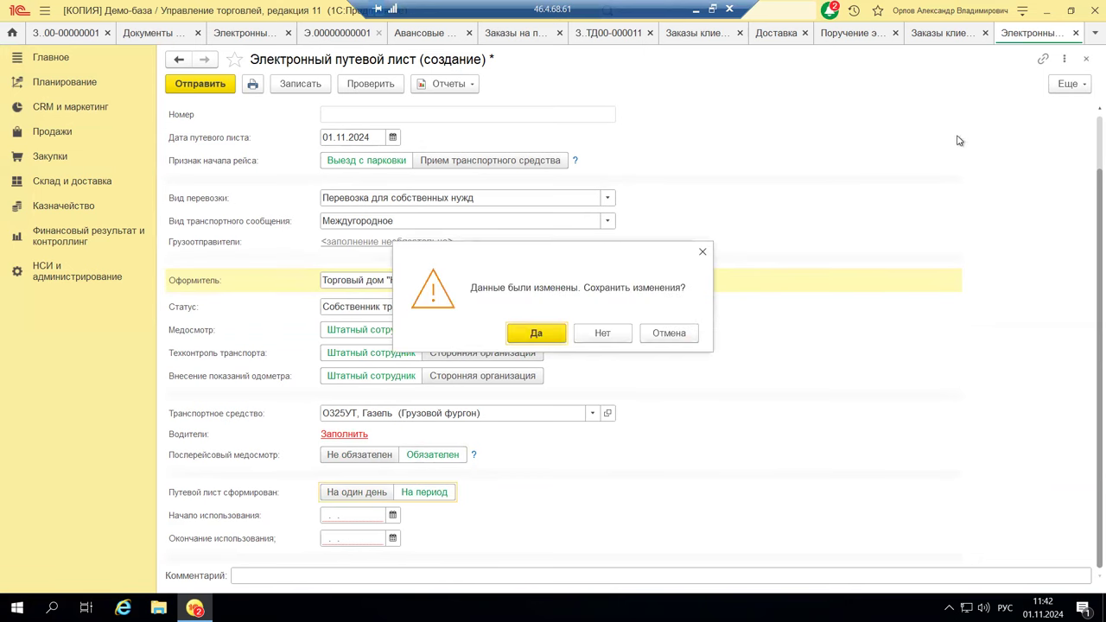
pyautogui.click(591, 339)
# Step: Open the existing waybill's Настройки отправки, expand Регламент ЭДО, and view the signing routes without choosing one
pyautogui.doubleClick(436, 233)
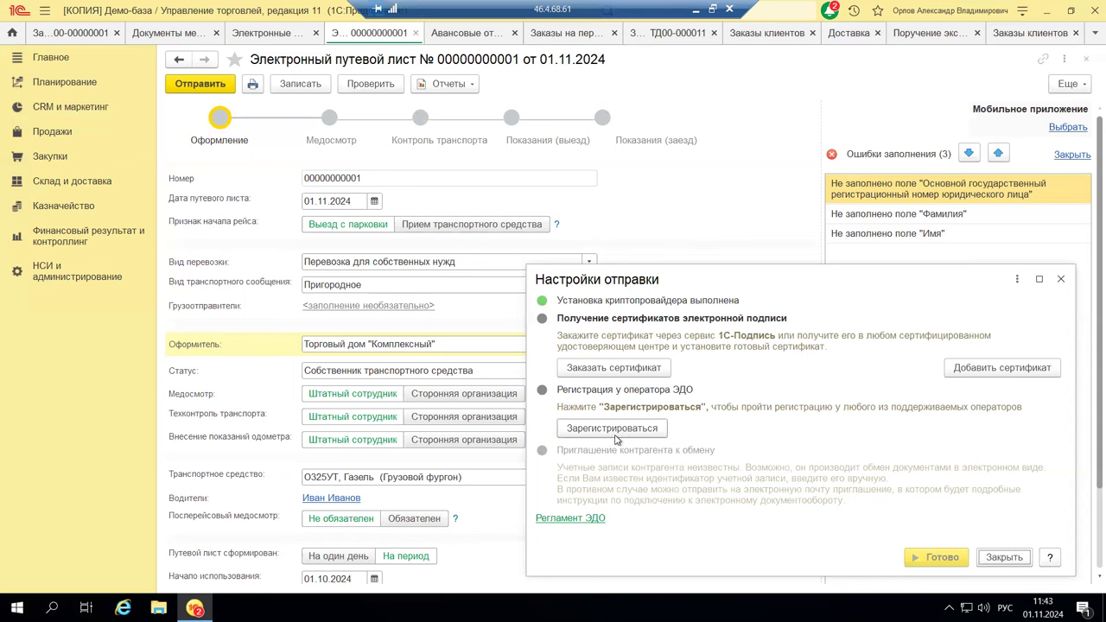
pyautogui.click(594, 520)
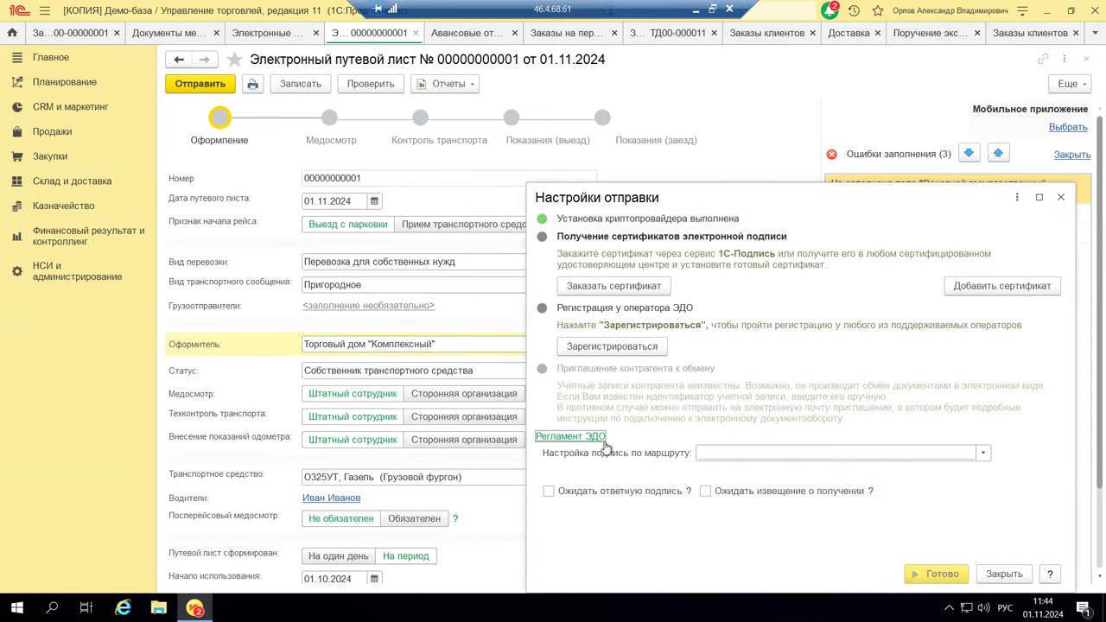
pyautogui.click(991, 455)
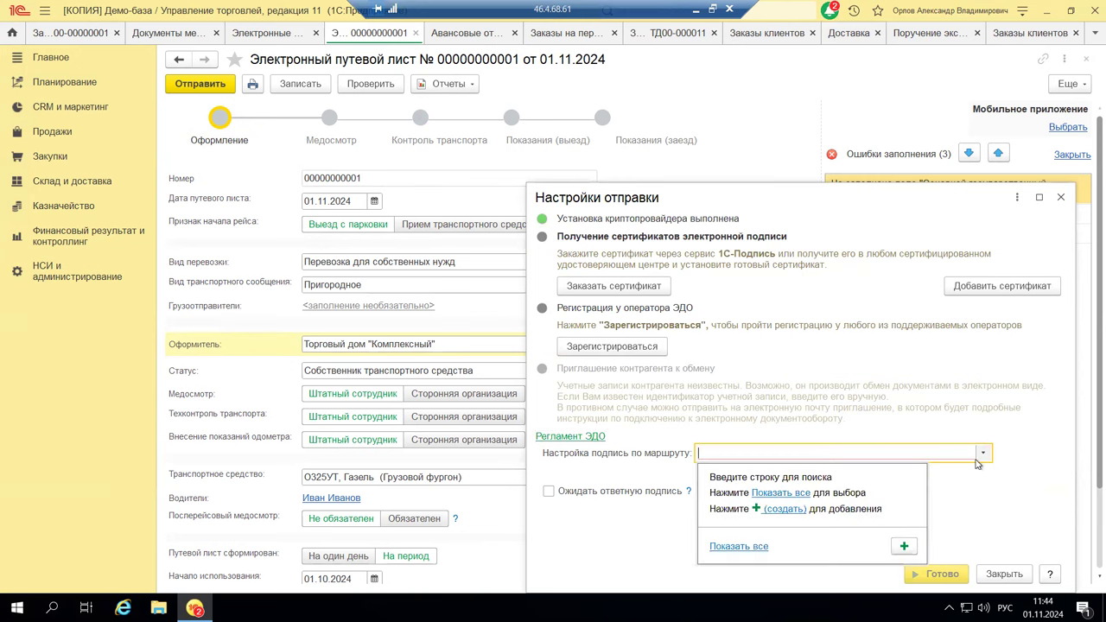
pyautogui.click(795, 493)
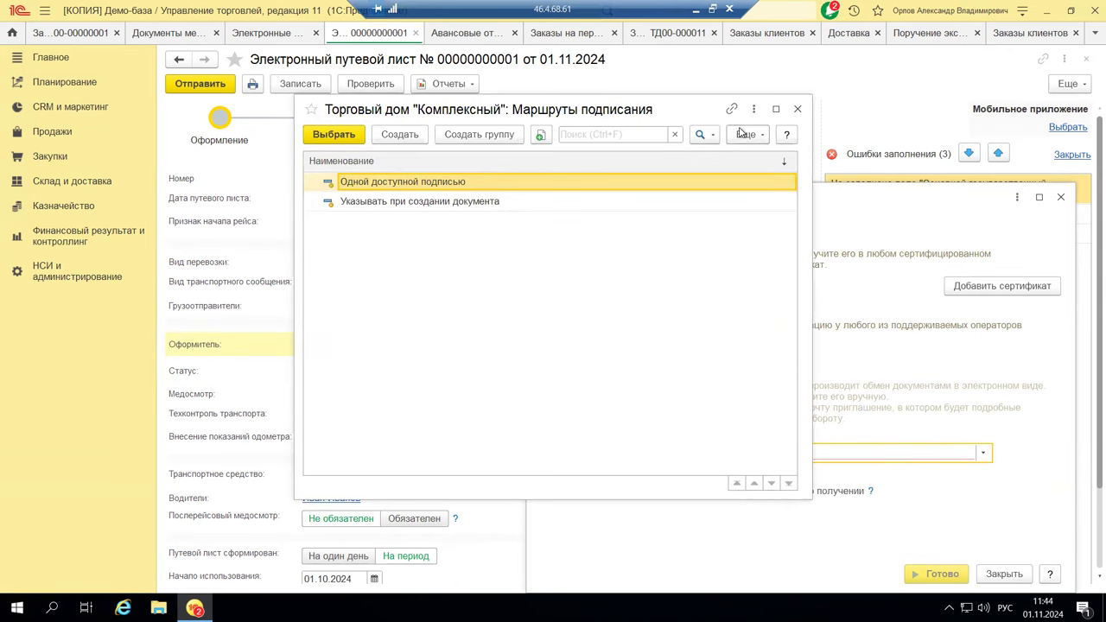
pyautogui.click(797, 109)
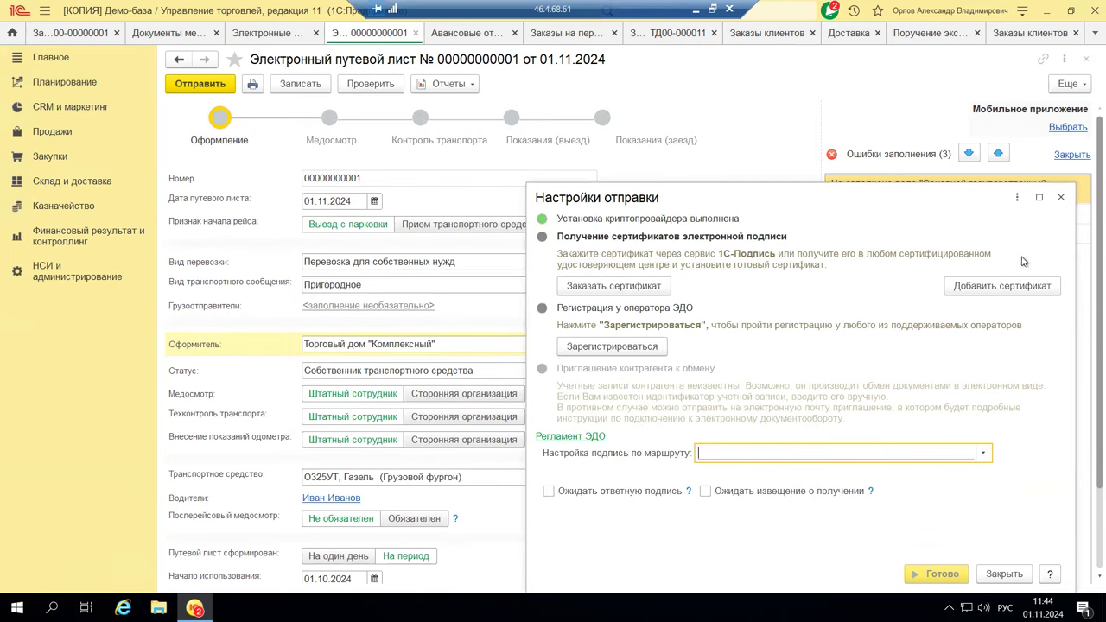
# Step: Check the signing route field's choices without picking any, and close the sending settings and the waybill
pyautogui.click(983, 452)
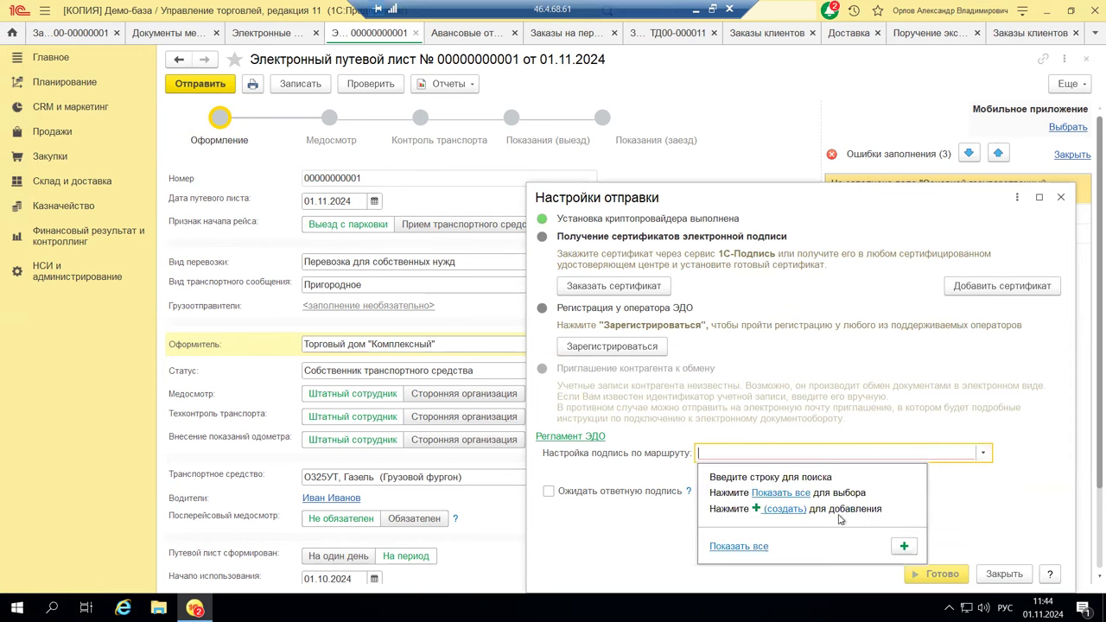
pyautogui.click(975, 489)
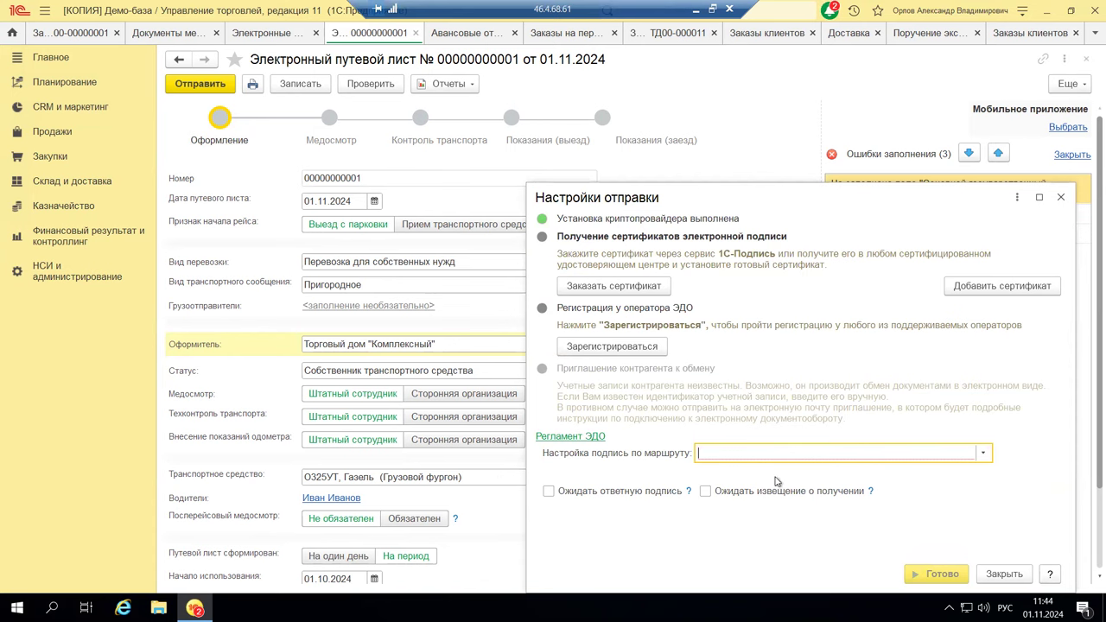
pyautogui.click(1061, 197)
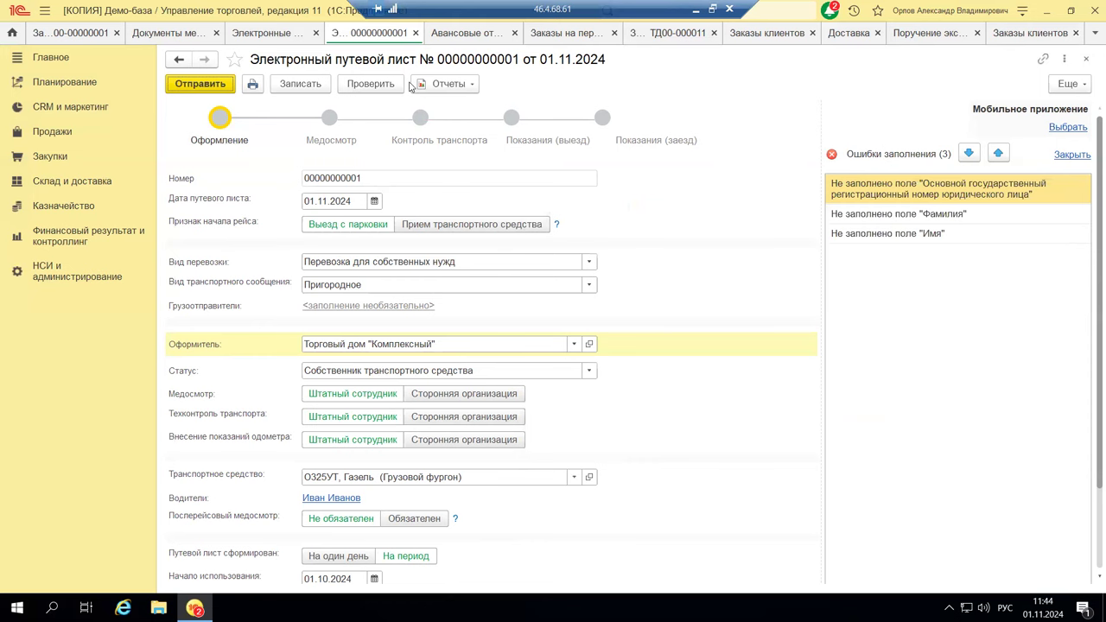
pyautogui.click(1088, 60)
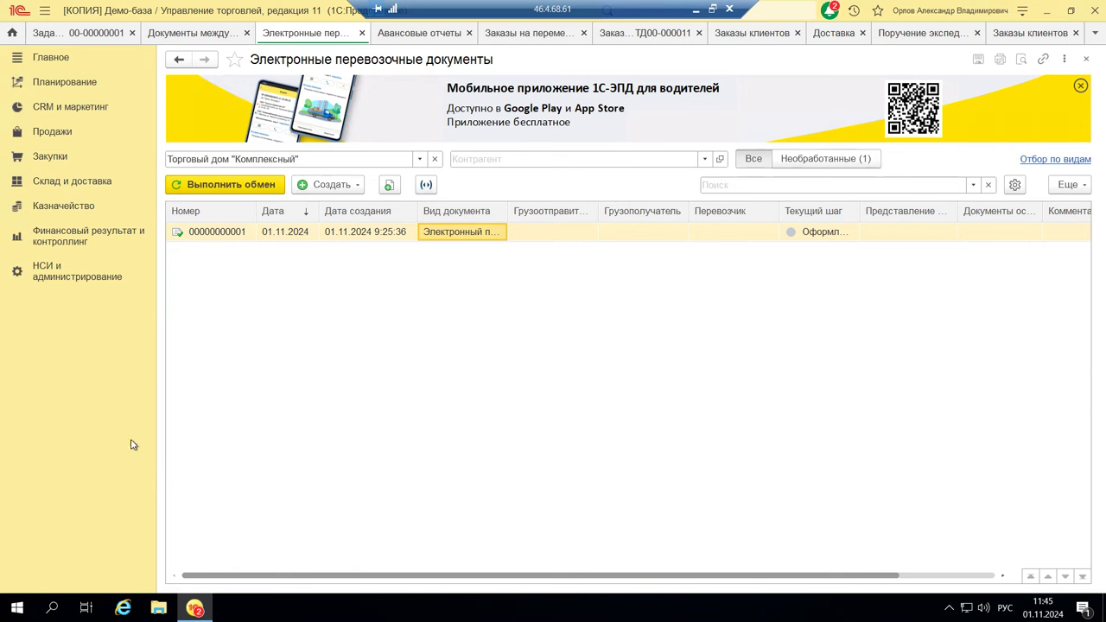
# Step: Switch to the 1С-УТ-Логистика presentation in PowerPoint and open slide 9 on reference data for transport services
pyautogui.click(696, 9)
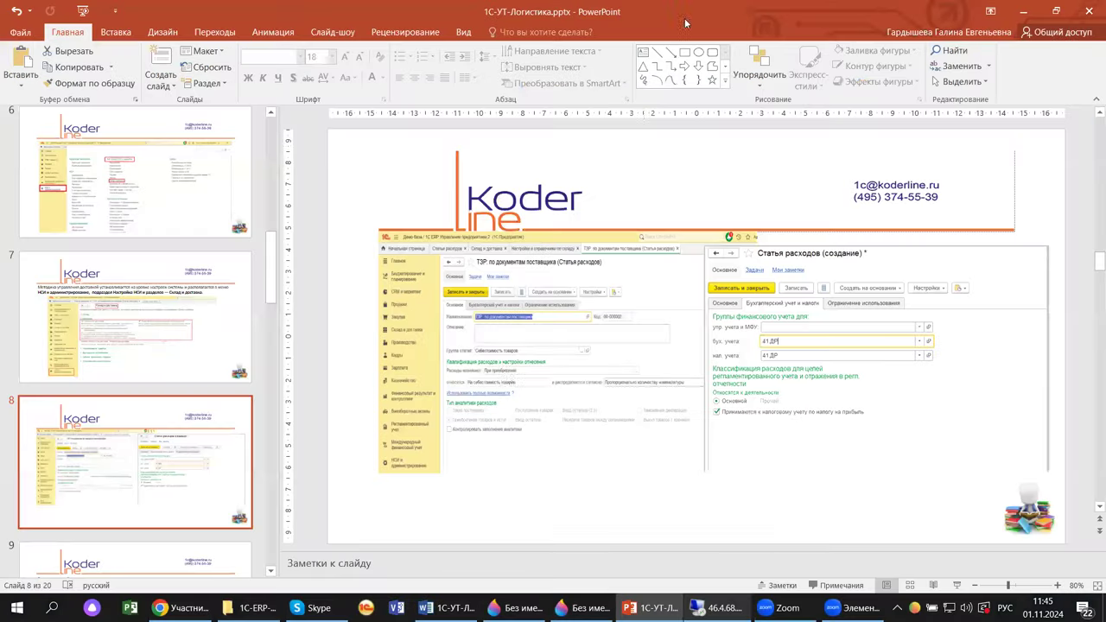
pyautogui.scroll(-5, 262, 500)
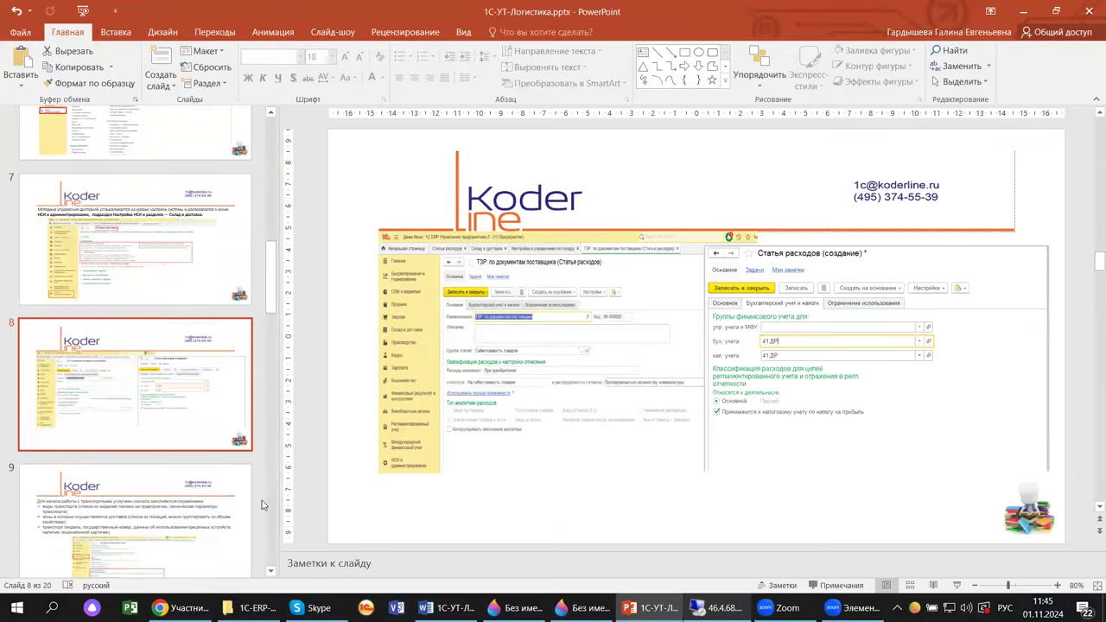
pyautogui.click(130, 297)
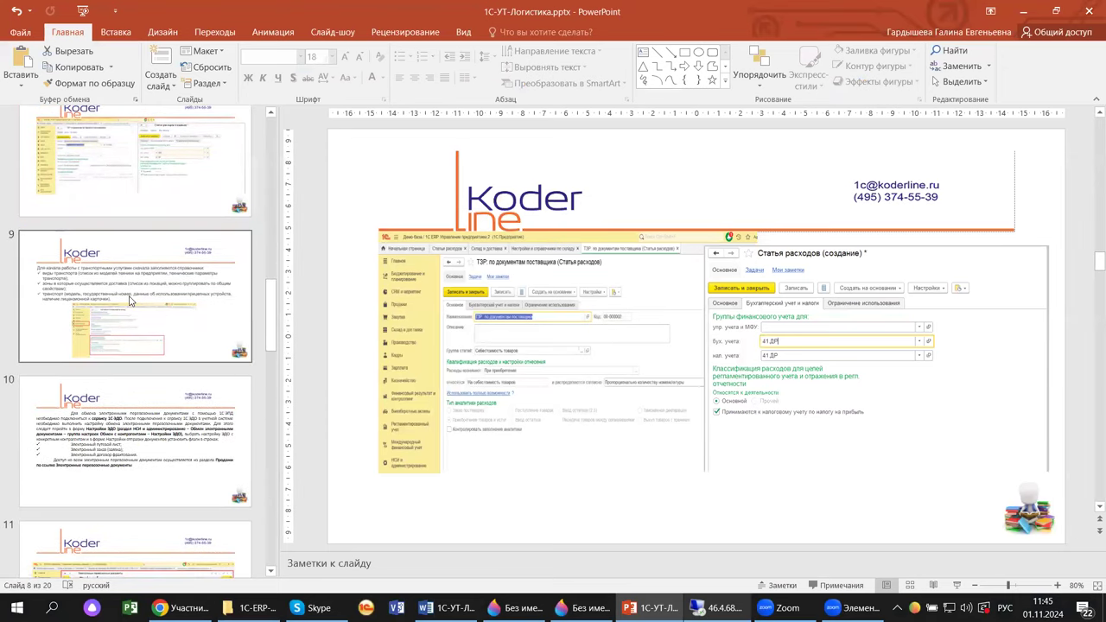
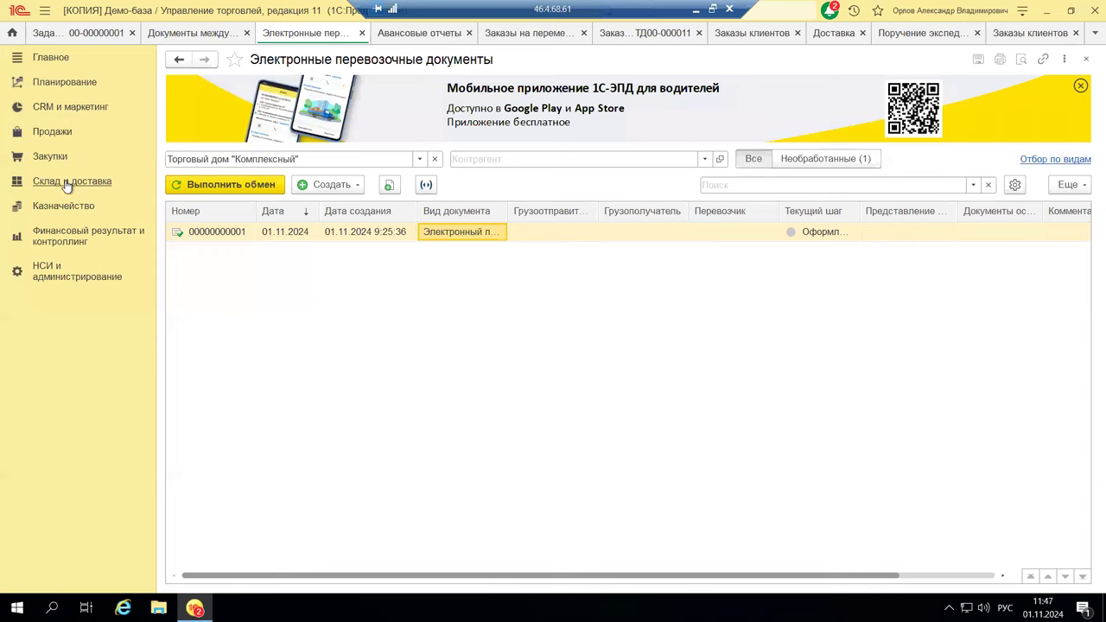
# Step: Open Отчеты по складу from the Склад и доставка section and look through the available stock and warehouse reports
pyautogui.click(60, 185)
pyautogui.click(208, 103)
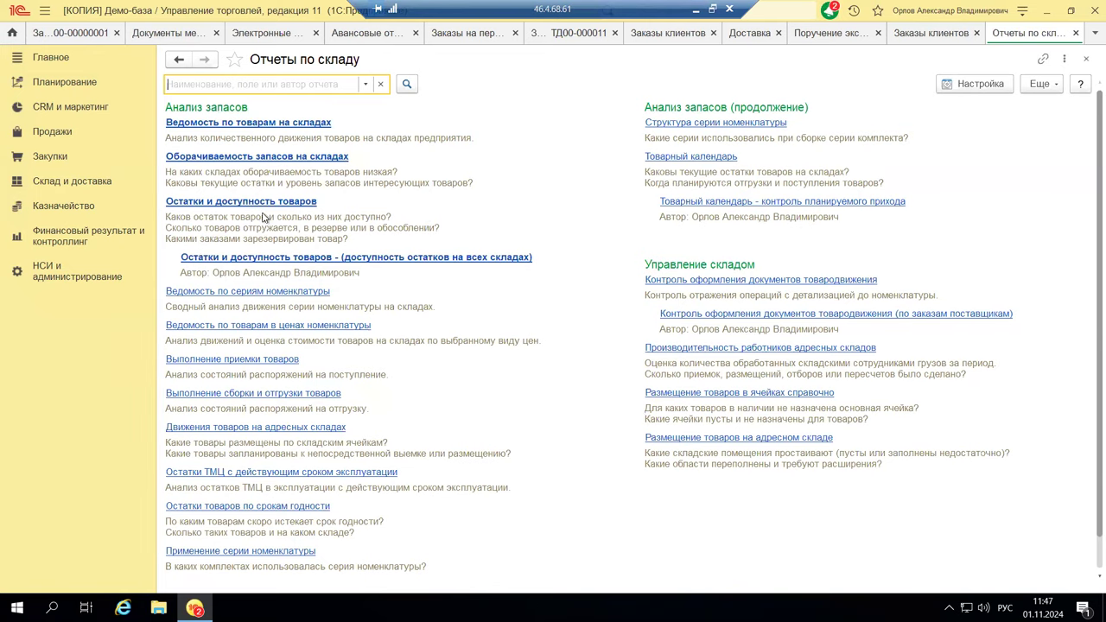
pyautogui.scroll(-1, 264, 217)
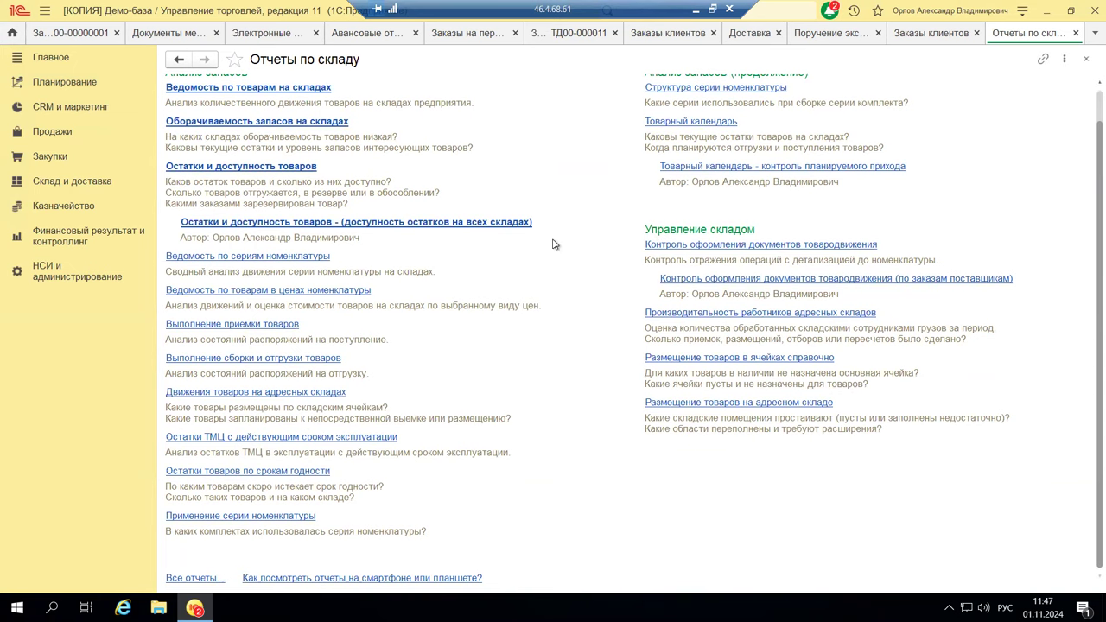
pyautogui.scroll(1, 582, 322)
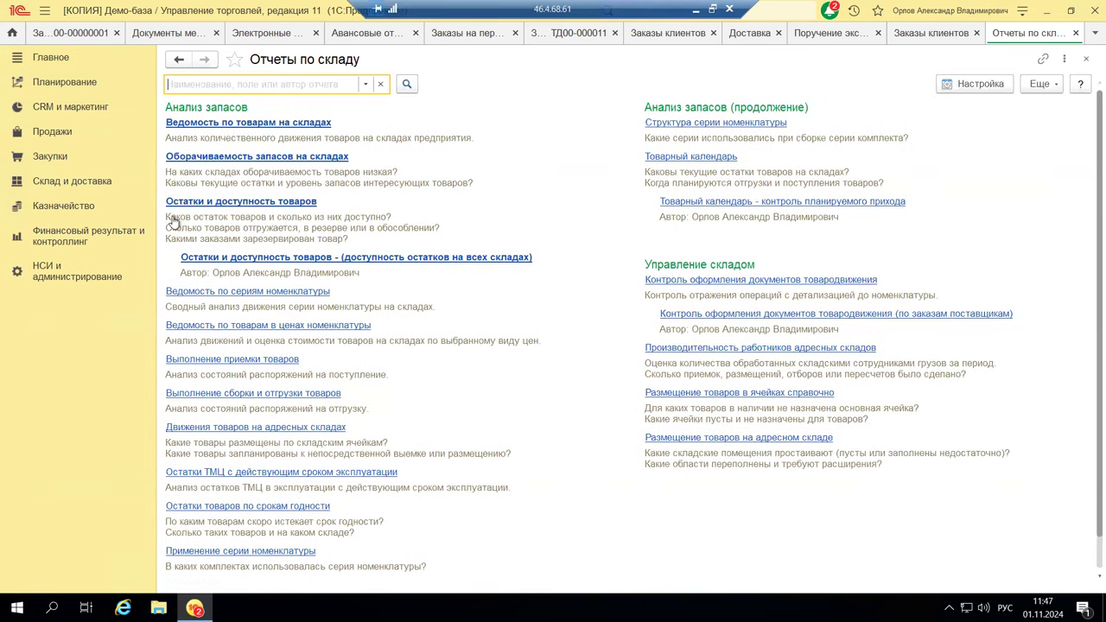
# Step: View the warehouse report list in setup mode, inspect the Остатки и доступность товаров report for all warehouses, and leave setup mode
pyautogui.click(957, 88)
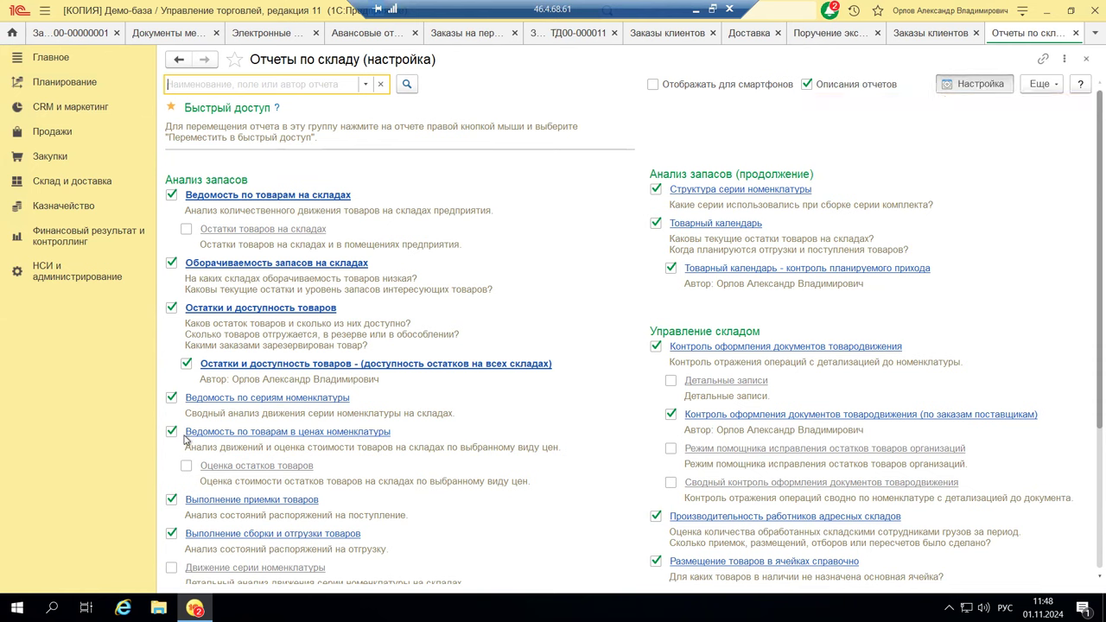
pyautogui.click(275, 364)
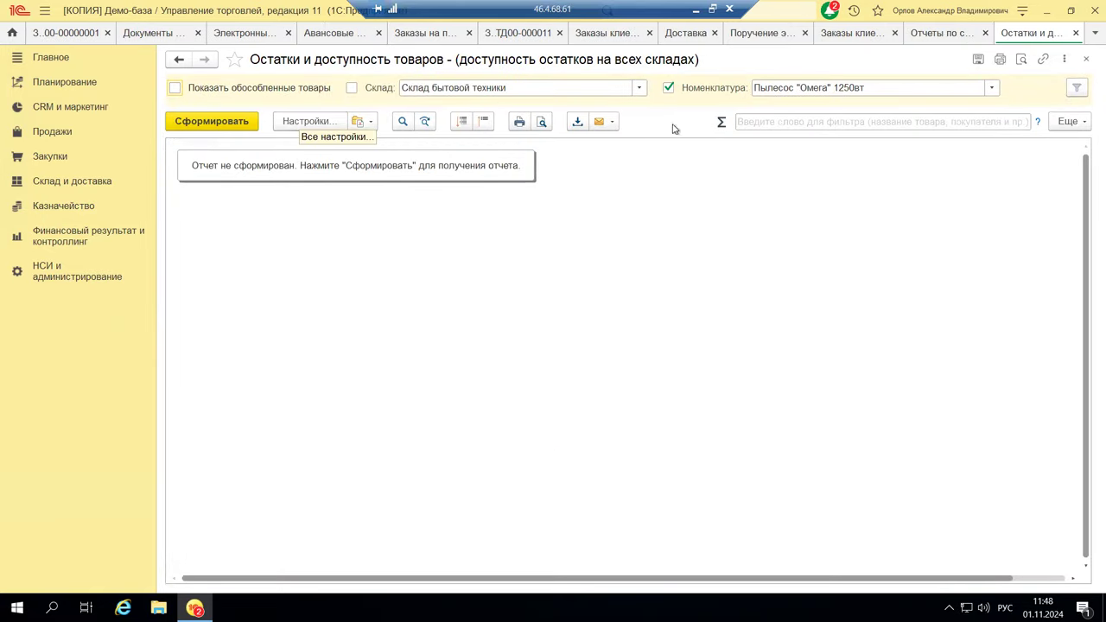
pyautogui.click(1086, 58)
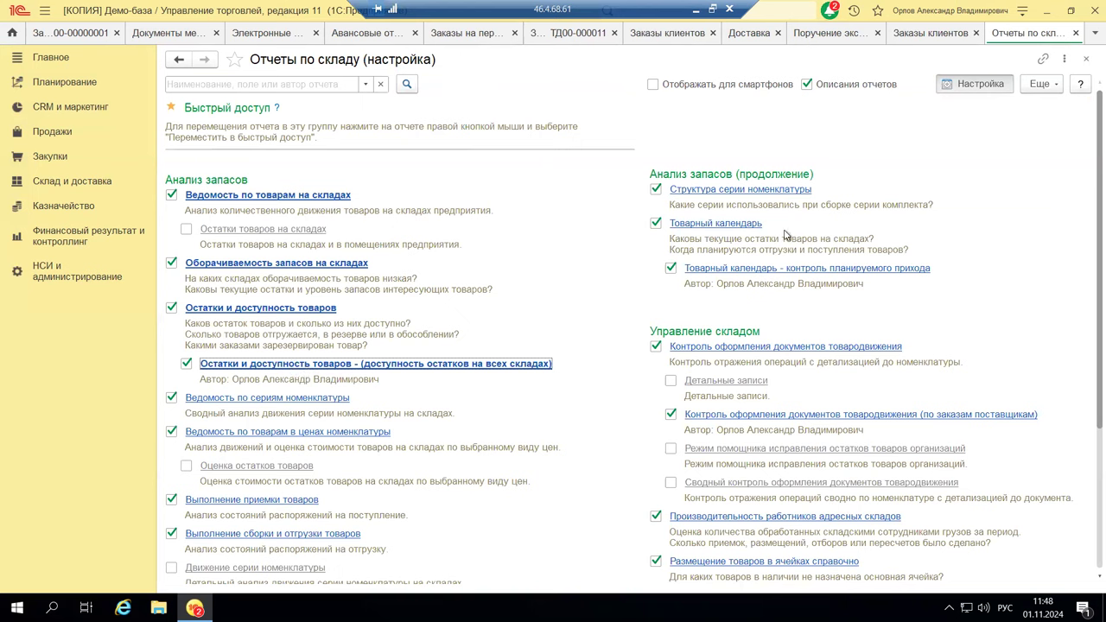
pyautogui.click(957, 90)
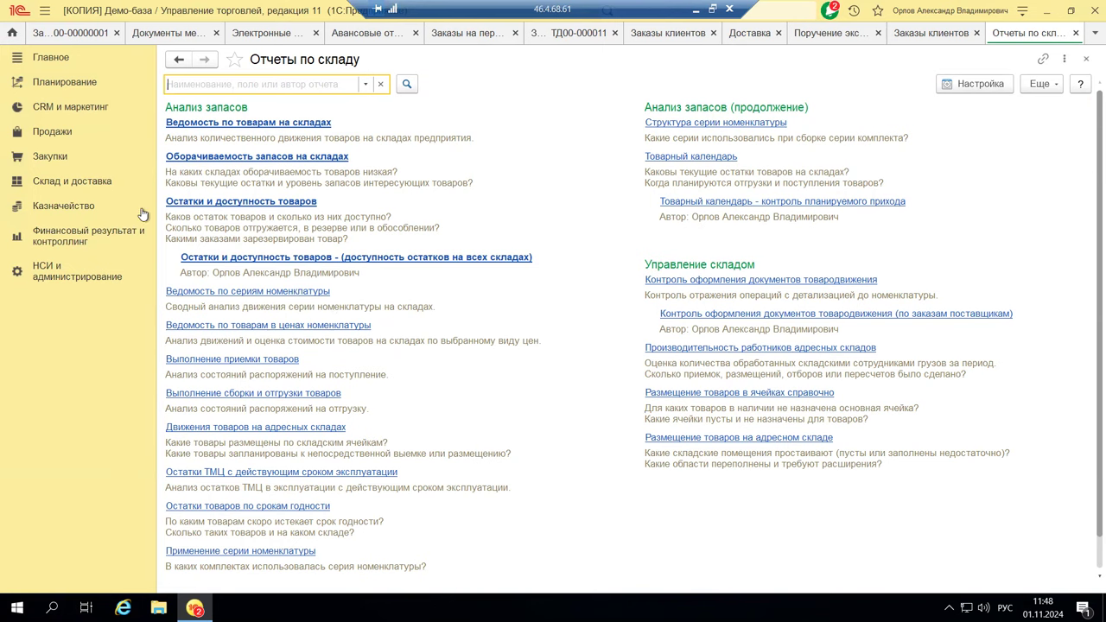
# Step: Start a new Поручение экспедитору from the delivery management documents and examine its fields, including Описание поручения
pyautogui.click(54, 188)
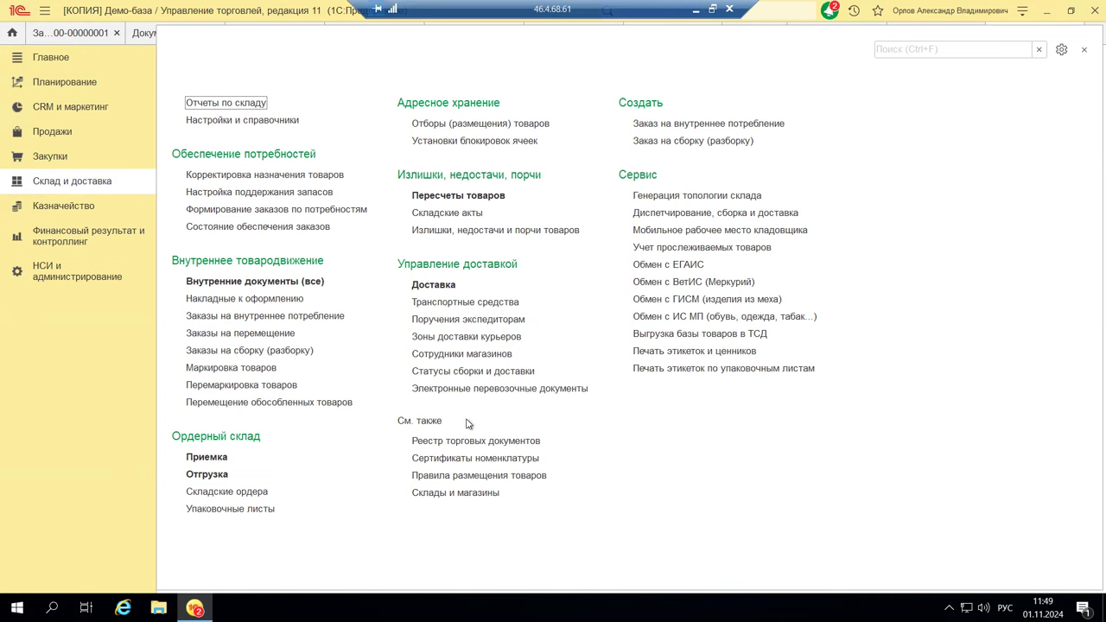
pyautogui.click(430, 321)
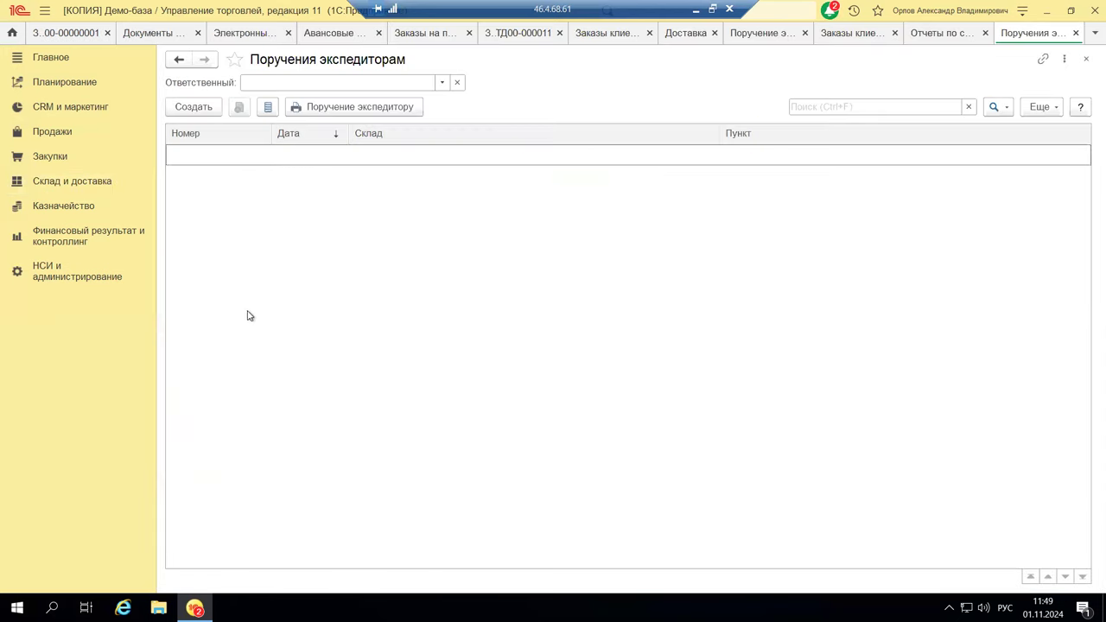
pyautogui.click(191, 108)
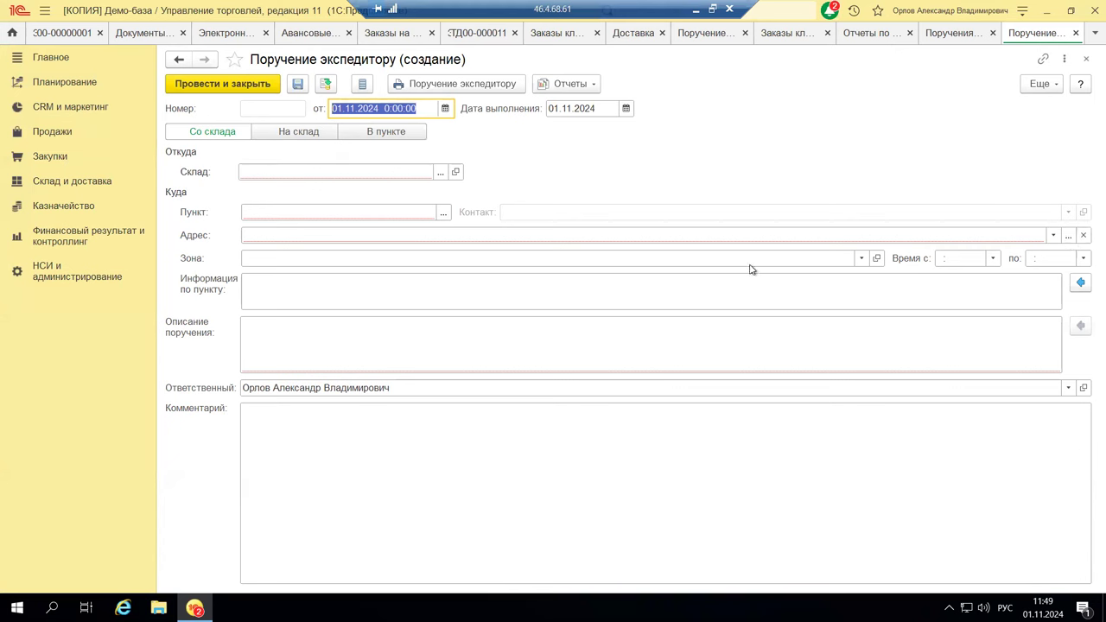
pyautogui.click(253, 338)
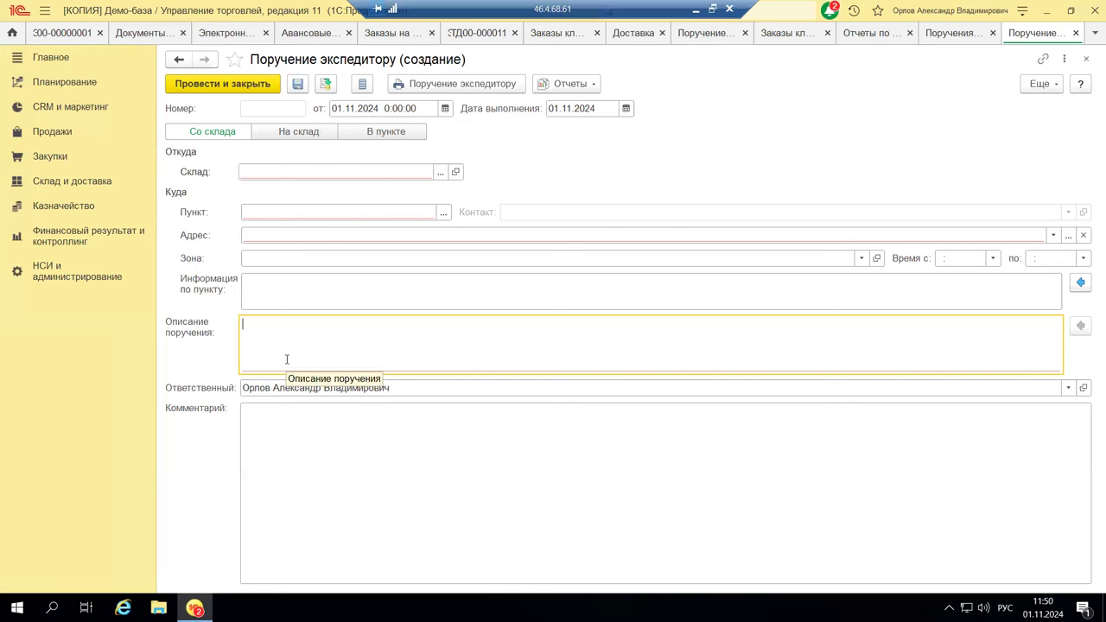
# Step: Request the forwarder task's Связанные документы, decline saving the data, and close the new task form
pyautogui.click(595, 84)
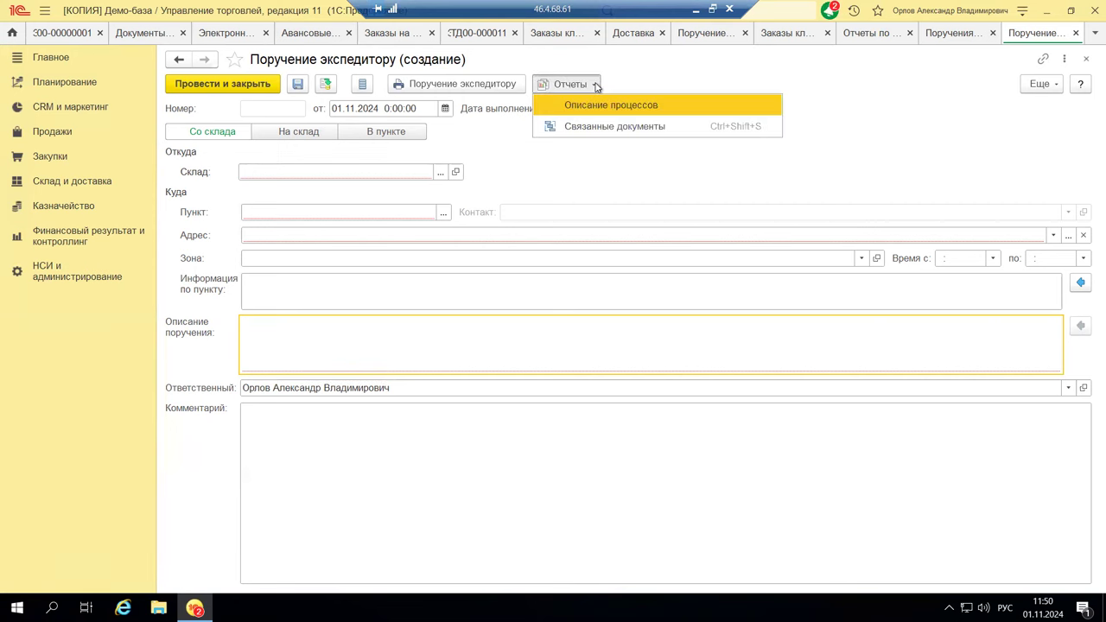
pyautogui.click(595, 126)
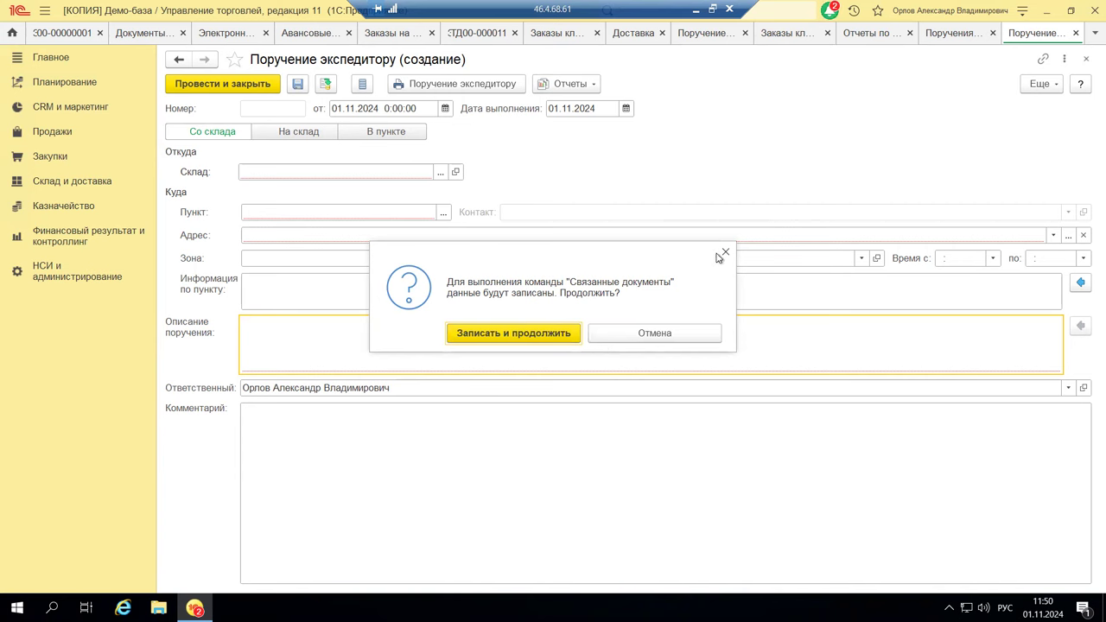
pyautogui.click(600, 335)
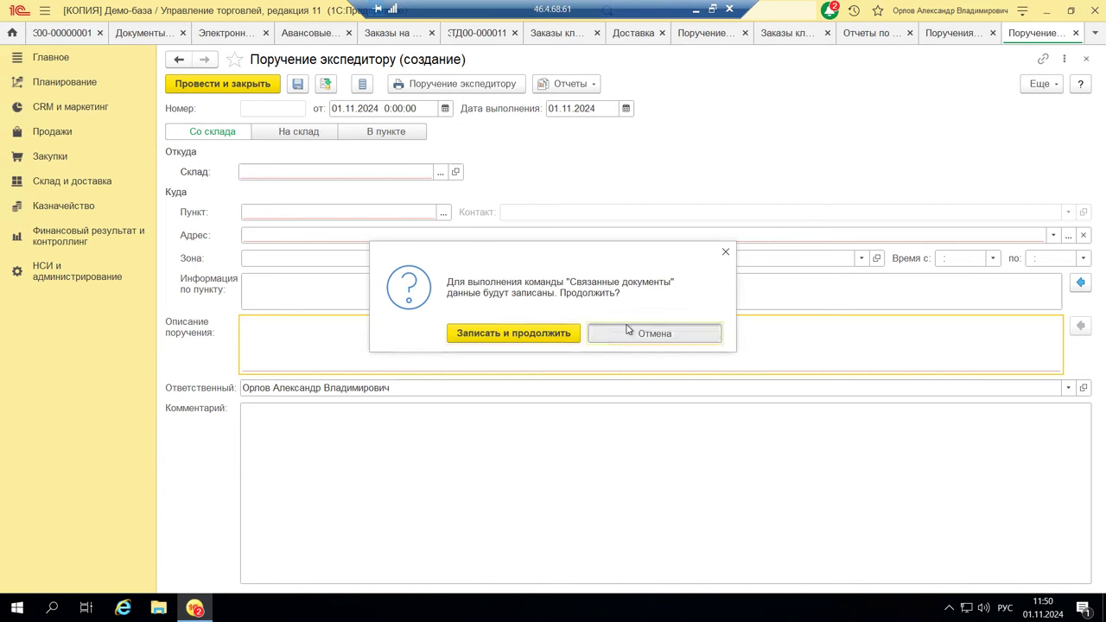
pyautogui.click(1087, 60)
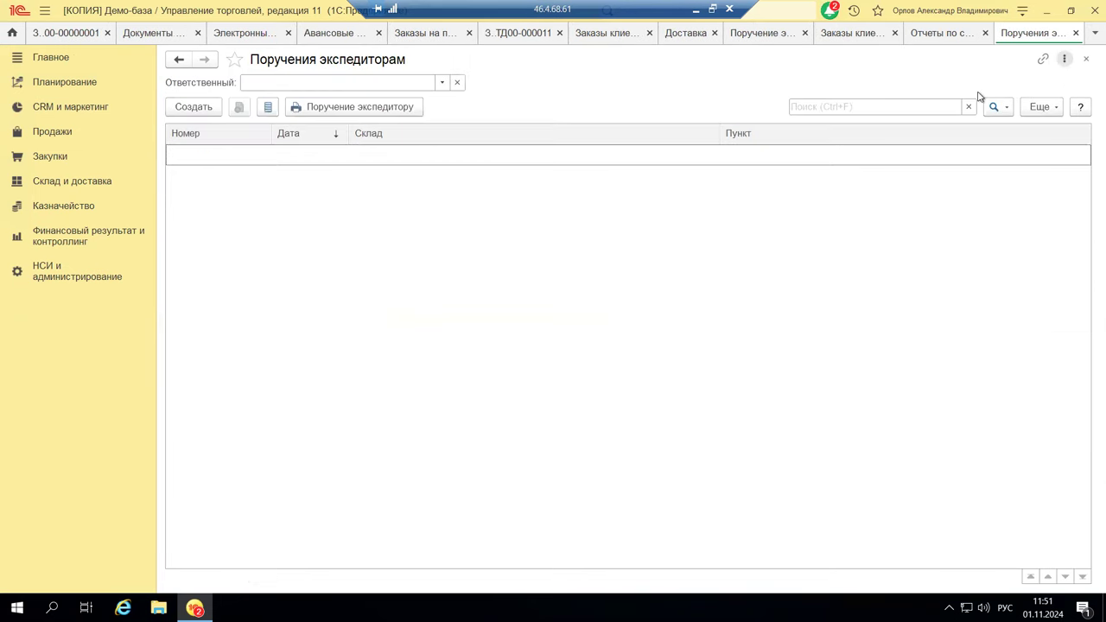
# Step: Switch to the PowerPoint presentation and open slide 14, Учет командировок в 2024 году
pyautogui.click(694, 9)
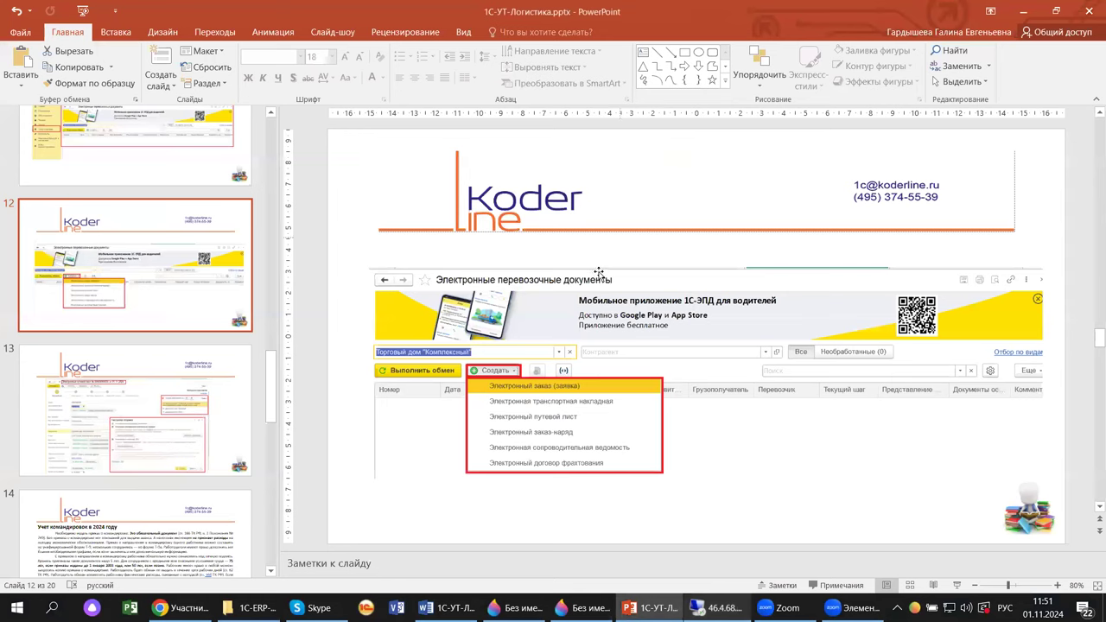
pyautogui.scroll(-5, 82, 435)
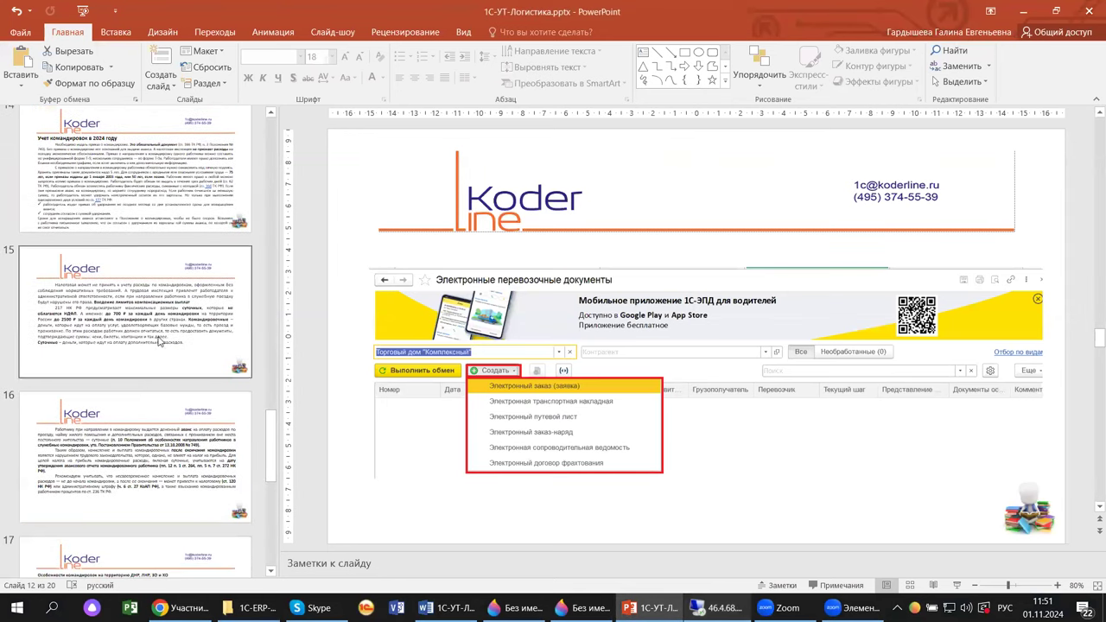
pyautogui.click(105, 202)
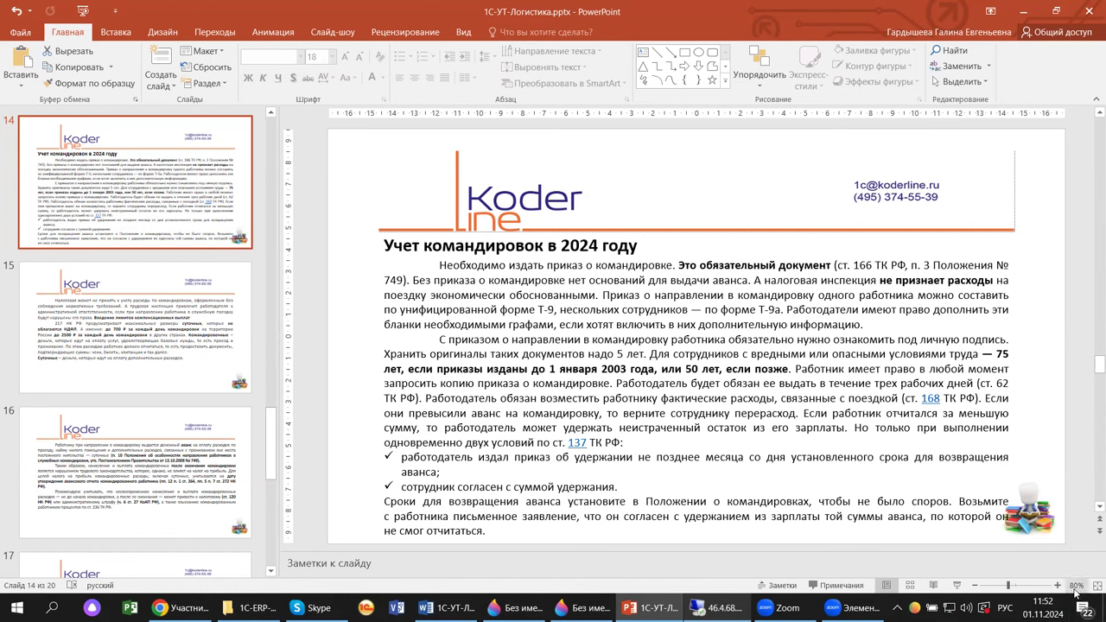
# Step: Return to the presentation's first slide, «1С:УТ-2024 Логистика»
pyautogui.moveTo(1051, 602)
pyautogui.moveTo(271, 443); pyautogui.dragTo(256, 162)
pyautogui.click(249, 163)
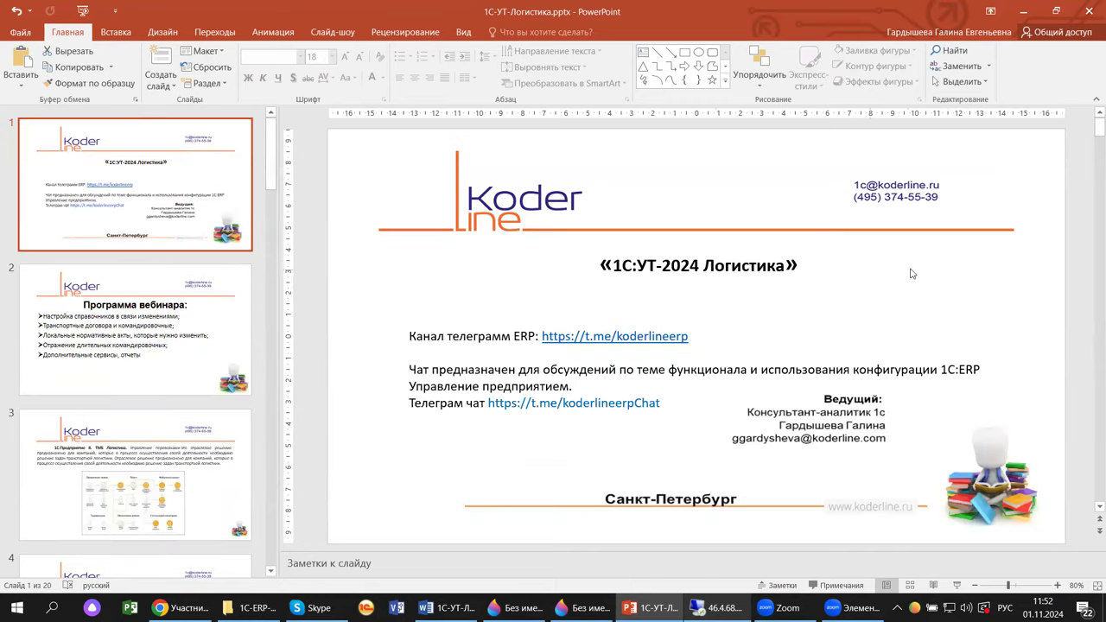